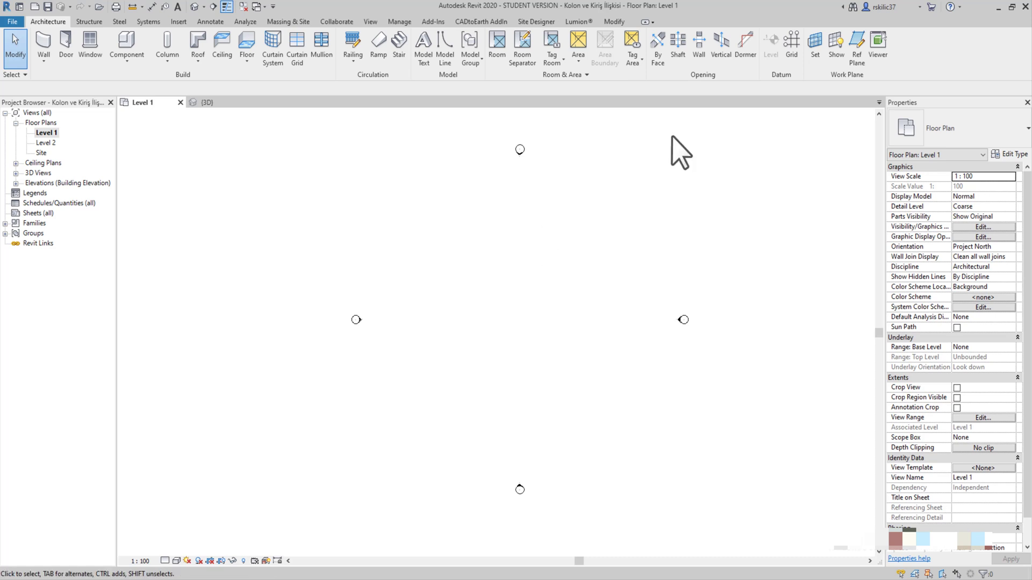
- Draw vertical grid lines 1 and 2 on Level 1, 13000 apart
{"action": "left_click", "coordinate": [791, 48]}
{"action": "scroll", "coordinate": [511, 315], "scroll_direction": "up", "scroll_amount": 2}
{"action": "middle_click_drag", "start_coordinate": [511, 316], "coordinate": [513, 339]}
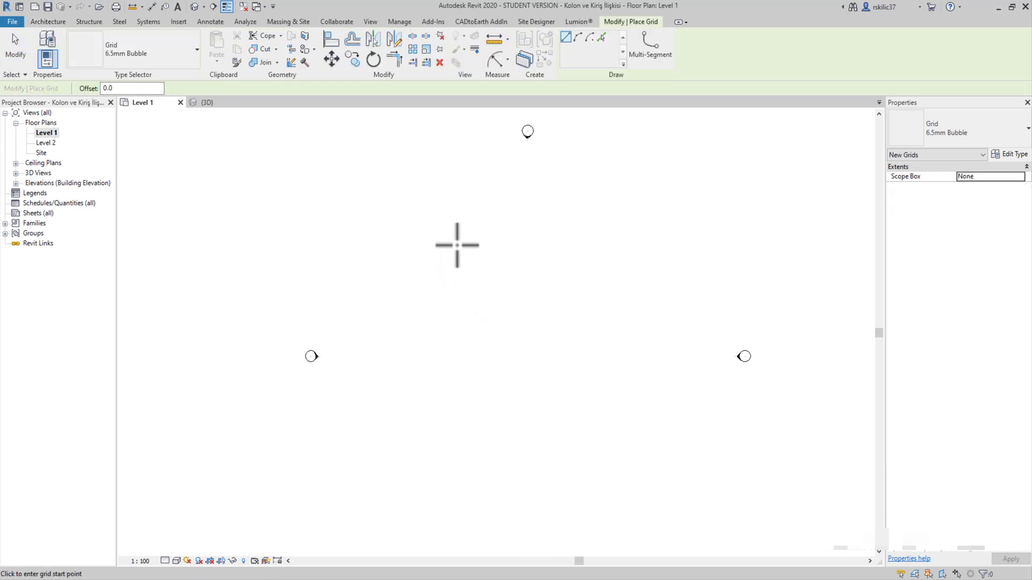
{"action": "left_click", "coordinate": [468, 246]}
{"action": "left_click", "coordinate": [468, 409]}
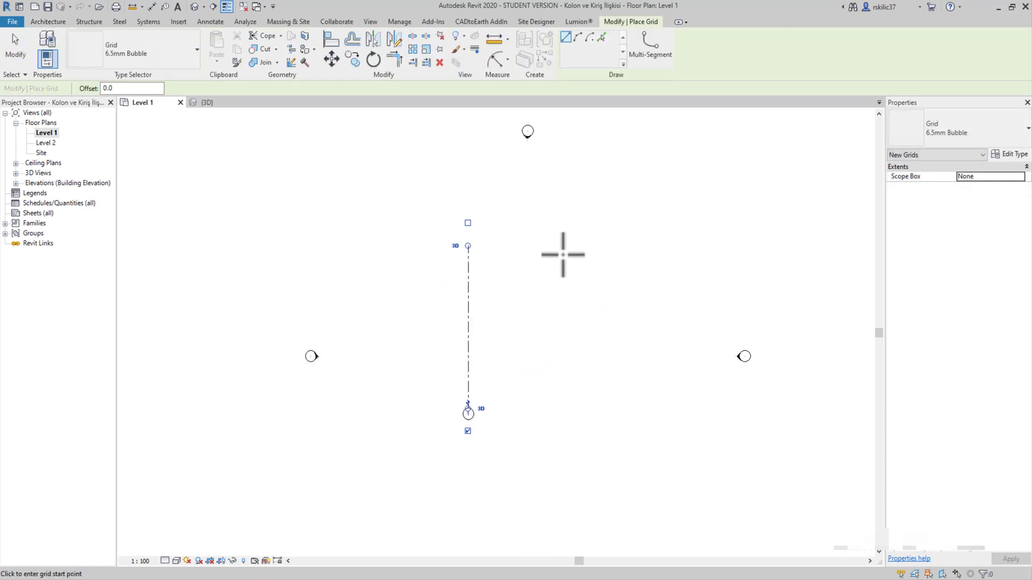
{"action": "left_click", "coordinate": [580, 247]}
{"action": "left_click", "coordinate": [580, 409]}
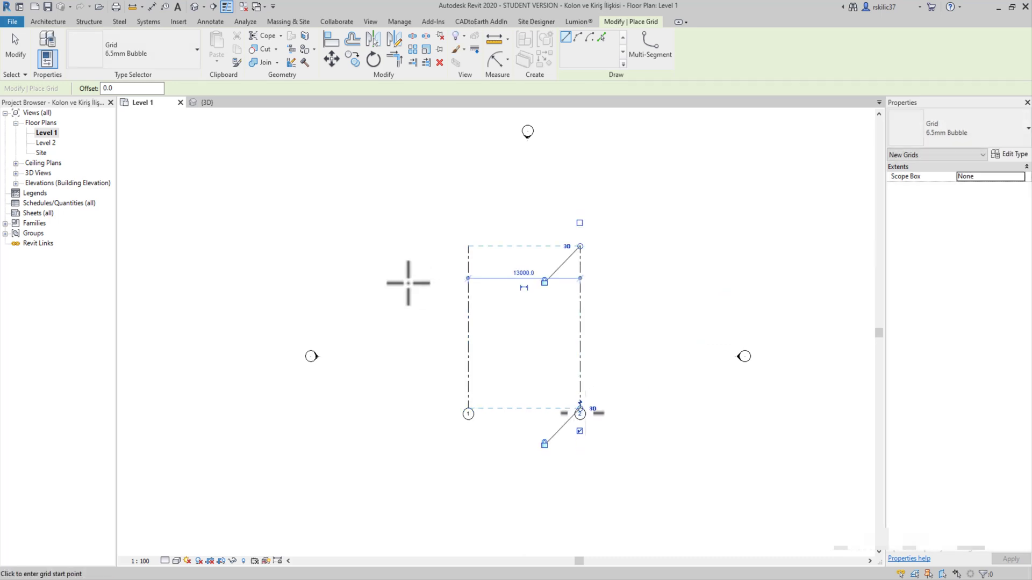
- Draw a horizontal grid across the vertical ones and relabel it A
{"action": "left_click", "coordinate": [405, 285]}
{"action": "left_click", "coordinate": [622, 285]}
{"action": "scroll", "coordinate": [623, 283], "scroll_direction": "up", "scroll_amount": 2}
{"action": "key", "text": "Escape"}
{"action": "key", "text": "Escape"}
{"action": "double_click", "coordinate": [634, 281]}
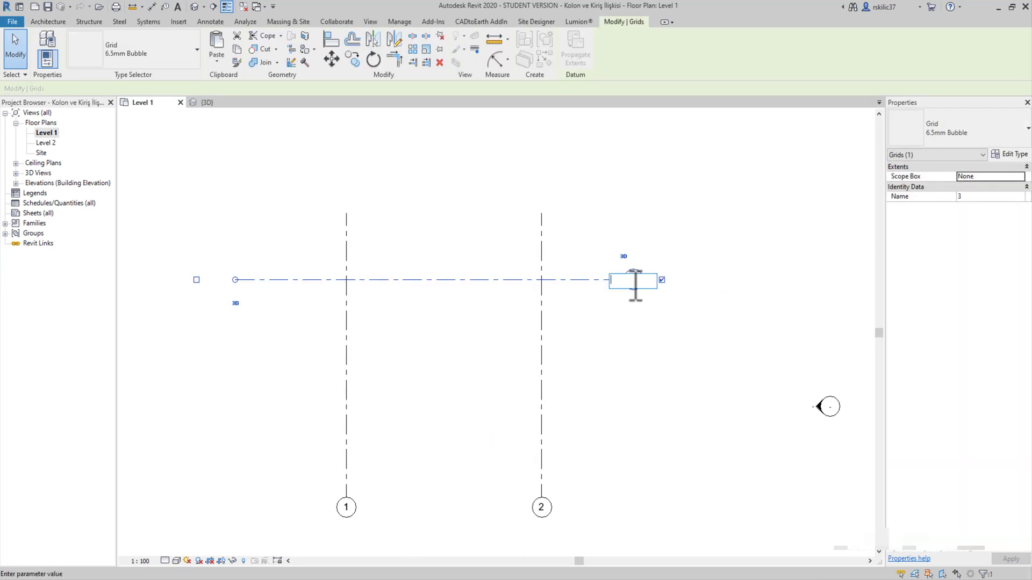
{"action": "type", "text": "A"}
{"action": "key", "text": "Return"}
{"action": "key", "text": "Escape"}
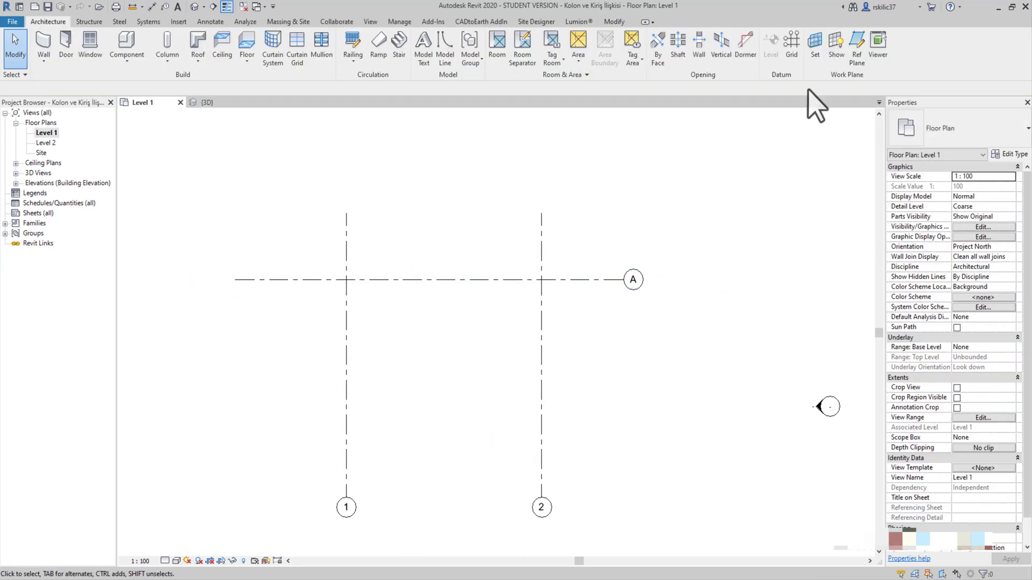
- Draw horizontal grid B below grid A
{"action": "left_click", "coordinate": [796, 51]}
{"action": "scroll", "coordinate": [521, 279], "scroll_direction": "down", "scroll_amount": 2}
{"action": "left_click", "coordinate": [334, 371]}
{"action": "left_click", "coordinate": [602, 371]}
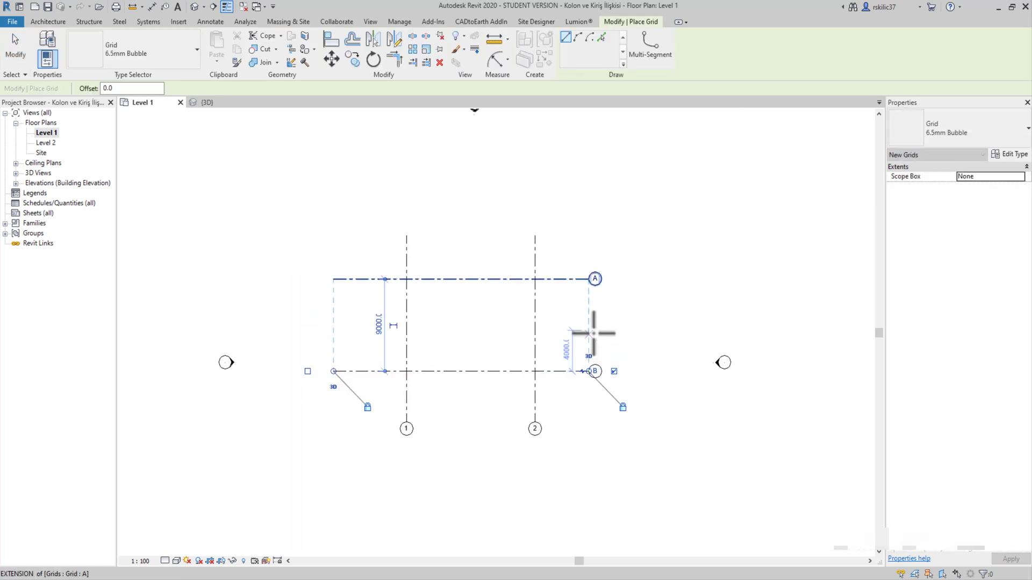
{"action": "key", "text": "Escape"}
{"action": "key", "text": "Escape"}
- Change the project's length unit in the Project Units dialog (UN)
{"action": "scroll", "coordinate": [586, 349], "scroll_direction": "up", "scroll_amount": 2}
{"action": "key", "text": "u"}
{"action": "key", "text": "n"}
{"action": "left_click", "coordinate": [554, 210]}
{"action": "left_click", "coordinate": [543, 233]}
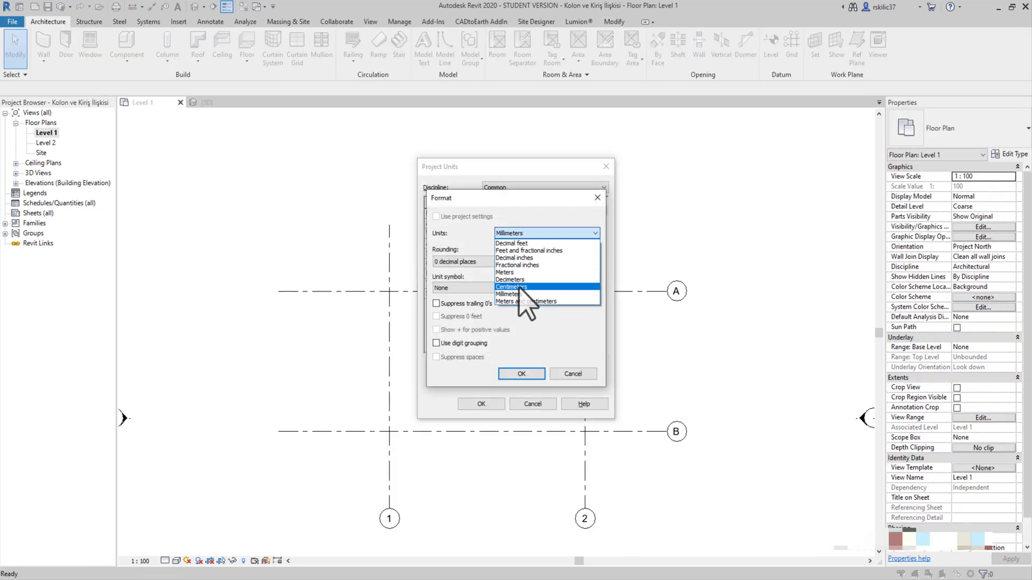
{"action": "left_click", "coordinate": [516, 289]}
{"action": "left_click", "coordinate": [521, 373]}
{"action": "left_click", "coordinate": [481, 404]}
- Set the spacing between grids 1 and 2 to 5
{"action": "scroll", "coordinate": [510, 322], "scroll_direction": "down", "scroll_amount": 1}
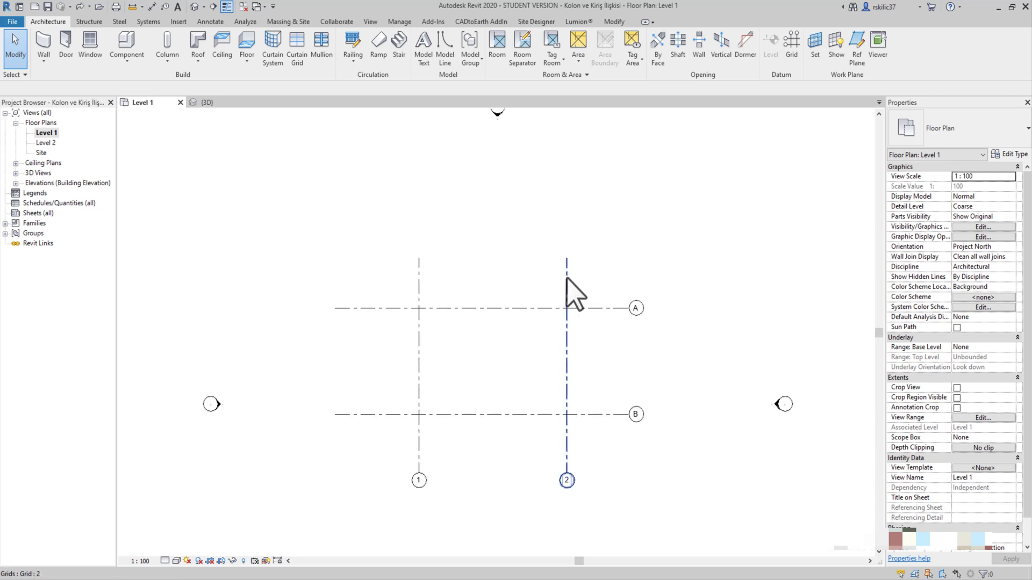
{"action": "left_click", "coordinate": [566, 285]}
{"action": "left_click", "coordinate": [493, 297]}
{"action": "key", "text": "Return"}
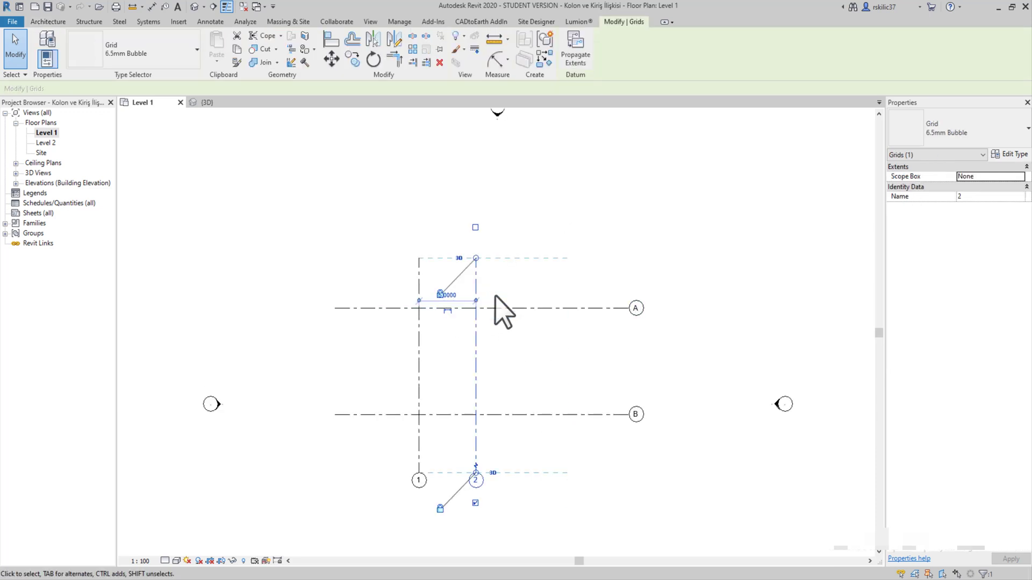
- Set the spacing between grids A and B to 3000
{"action": "left_click", "coordinate": [369, 414]}
{"action": "left_click", "coordinate": [368, 365]}
{"action": "type", "text": "3000"}
{"action": "key", "text": "Return"}
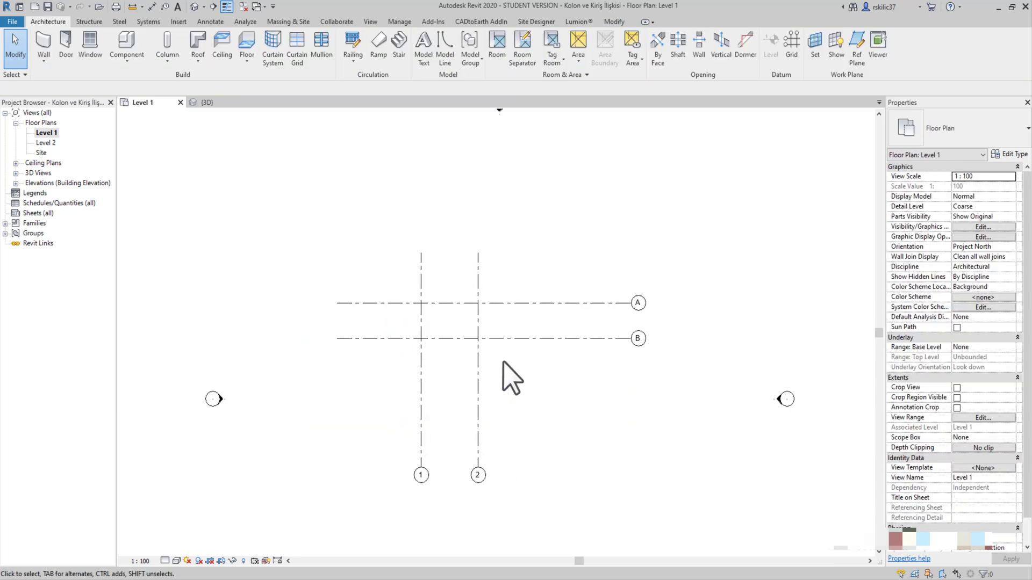
- Select all four grid lines and move them between the elevation markers
{"action": "scroll", "coordinate": [502, 364], "scroll_direction": "down", "scroll_amount": 1}
{"action": "left_click_drag", "start_coordinate": [502, 364], "coordinate": [417, 296]}
{"action": "scroll", "coordinate": [417, 296], "scroll_direction": "down", "scroll_amount": 2}
{"action": "left_click_drag", "start_coordinate": [505, 372], "coordinate": [510, 389]}
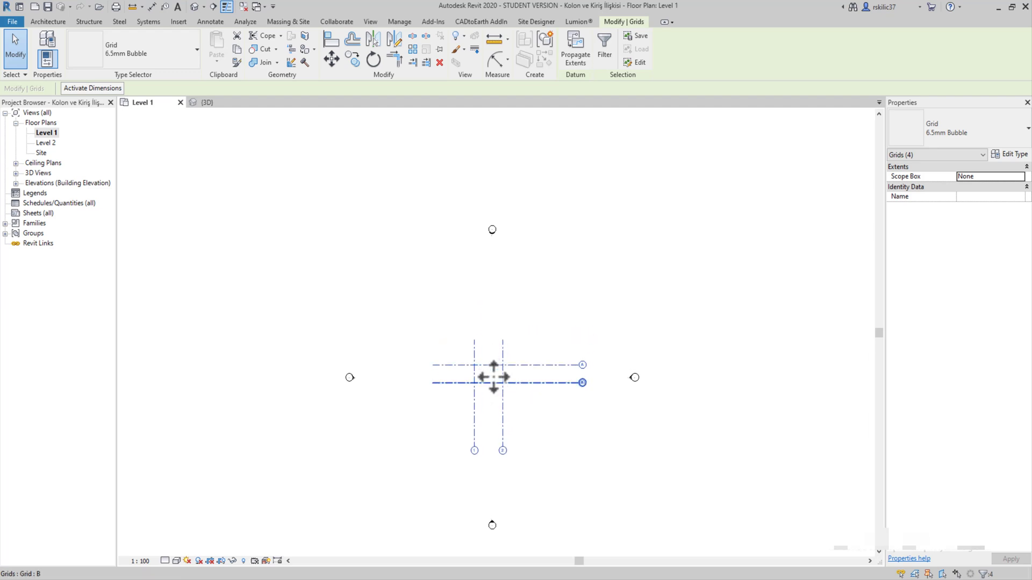
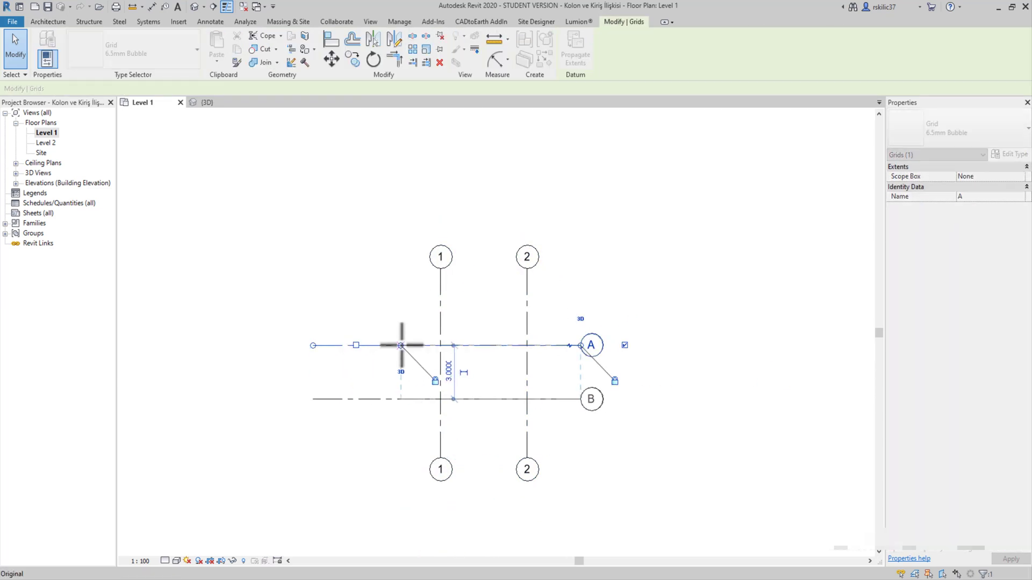
- Shorten the ends of grid lines A and B and set the plan scale to 1:50
{"action": "left_click_drag", "start_coordinate": [403, 345], "coordinate": [388, 346]}
{"action": "key", "text": "Escape"}
{"action": "left_click", "coordinate": [140, 561]}
{"action": "left_click", "coordinate": [140, 475]}
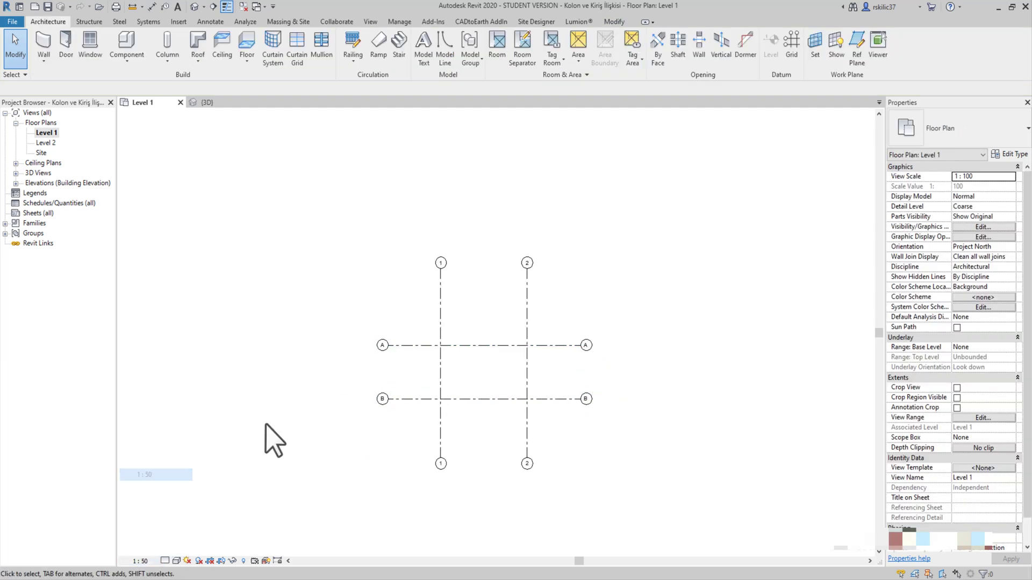
- Pull the bottom ends of grids 1 and 2 upward, then start placing structural columns
{"action": "left_click", "coordinate": [446, 291]}
{"action": "scroll", "coordinate": [410, 496], "scroll_direction": "up", "scroll_amount": 1}
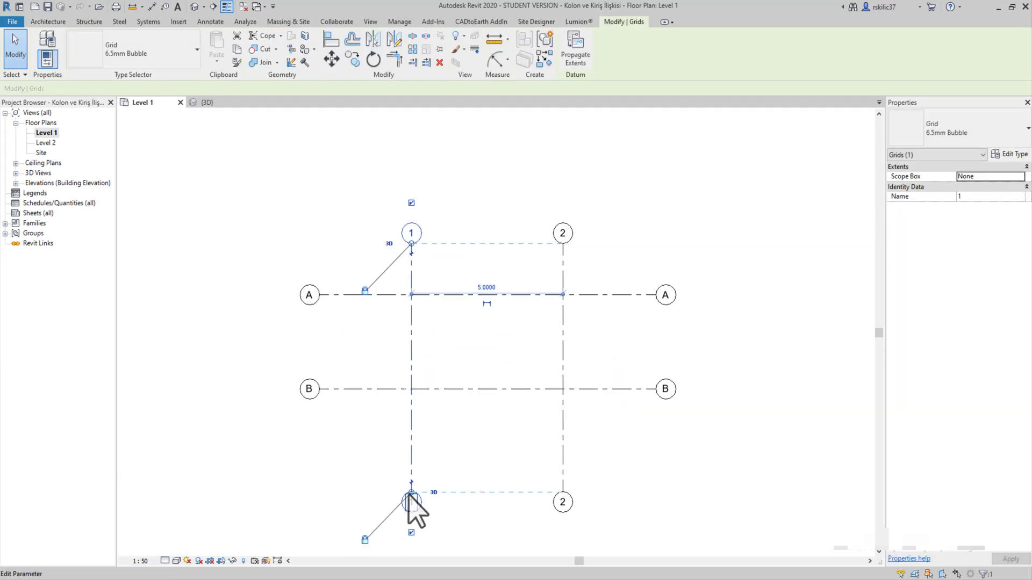
{"action": "left_click_drag", "start_coordinate": [411, 492], "coordinate": [412, 456]}
{"action": "key", "text": "Escape"}
{"action": "scroll", "coordinate": [403, 301], "scroll_direction": "up", "scroll_amount": 2}
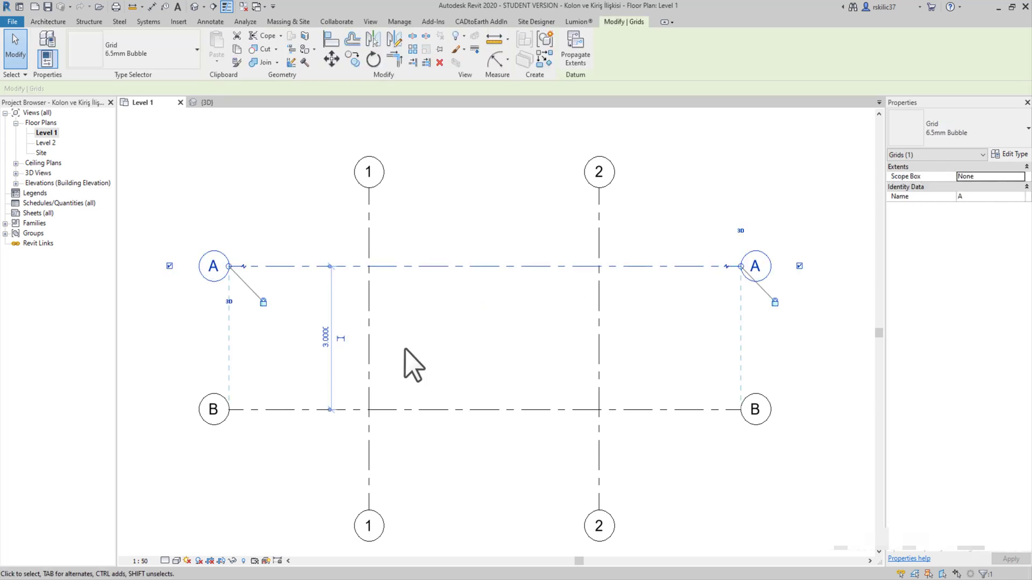
{"action": "scroll", "coordinate": [553, 394], "scroll_direction": "down", "scroll_amount": 2}
{"action": "left_click", "coordinate": [177, 63]}
{"action": "left_click", "coordinate": [188, 86]}
- Place concrete columns at grid intersections 1/A, 2/A, 2/B and 1/B
{"action": "scroll", "coordinate": [430, 250], "scroll_direction": "up", "scroll_amount": 2}
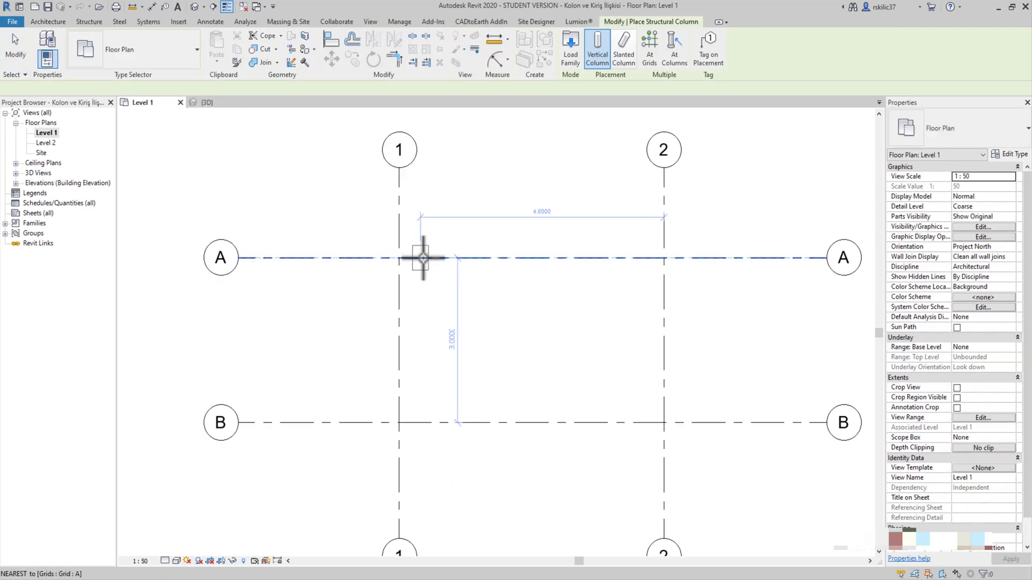
{"action": "scroll", "coordinate": [403, 248], "scroll_direction": "up", "scroll_amount": 2}
{"action": "scroll", "coordinate": [382, 241], "scroll_direction": "up", "scroll_amount": 2}
{"action": "left_click", "coordinate": [329, 244]}
{"action": "scroll", "coordinate": [329, 244], "scroll_direction": "down", "scroll_amount": 3}
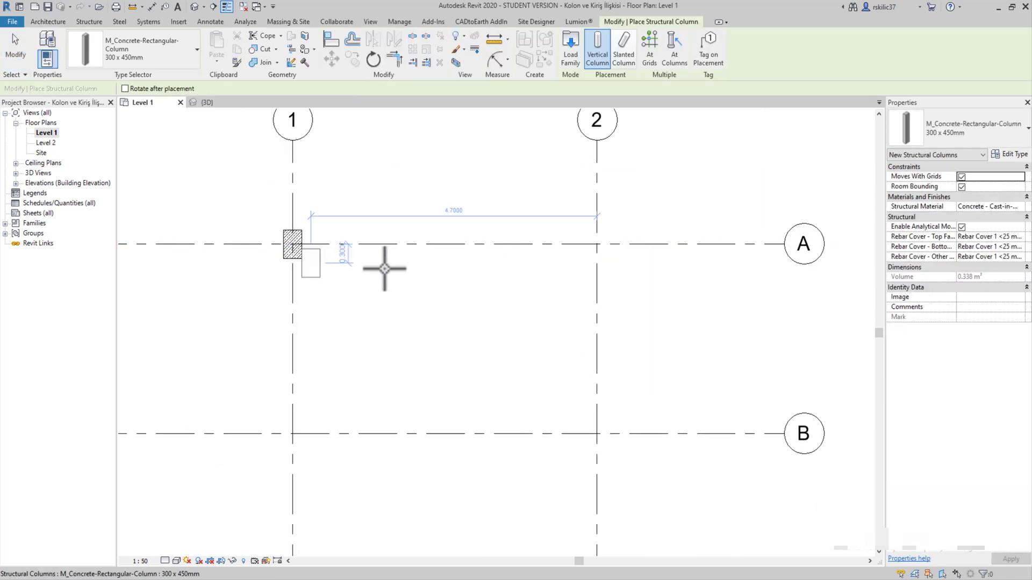
{"action": "left_click", "coordinate": [597, 244]}
{"action": "left_click", "coordinate": [597, 434]}
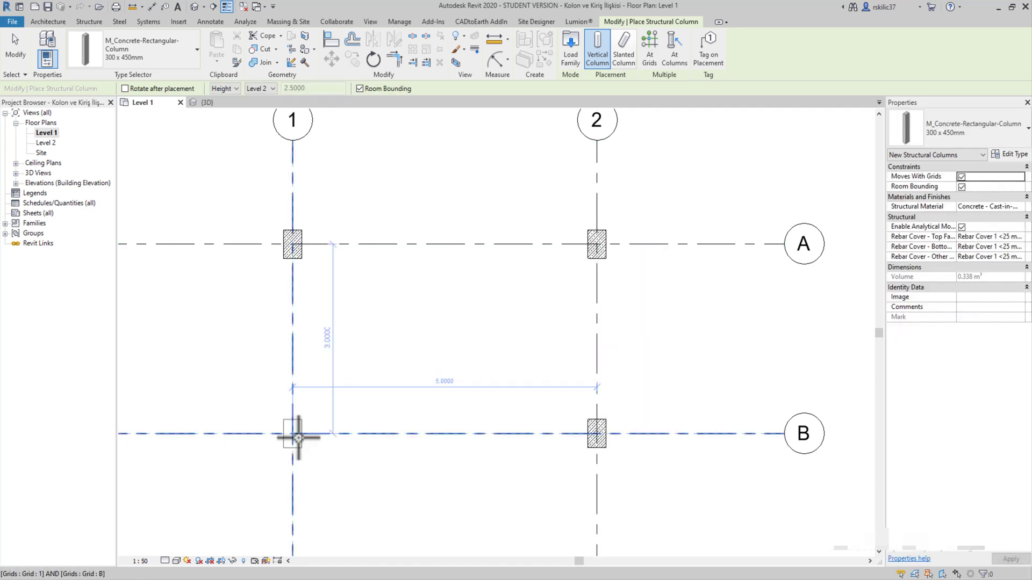
{"action": "left_click", "coordinate": [298, 438]}
{"action": "scroll", "coordinate": [311, 224], "scroll_direction": "down", "scroll_amount": 2}
{"action": "scroll", "coordinate": [322, 242], "scroll_direction": "up", "scroll_amount": 3}
{"action": "key", "text": "Escape"}
{"action": "key", "text": "Escape"}
- Check each of the four placed columns, then set up rectangle model lines
{"action": "left_click", "coordinate": [338, 298]}
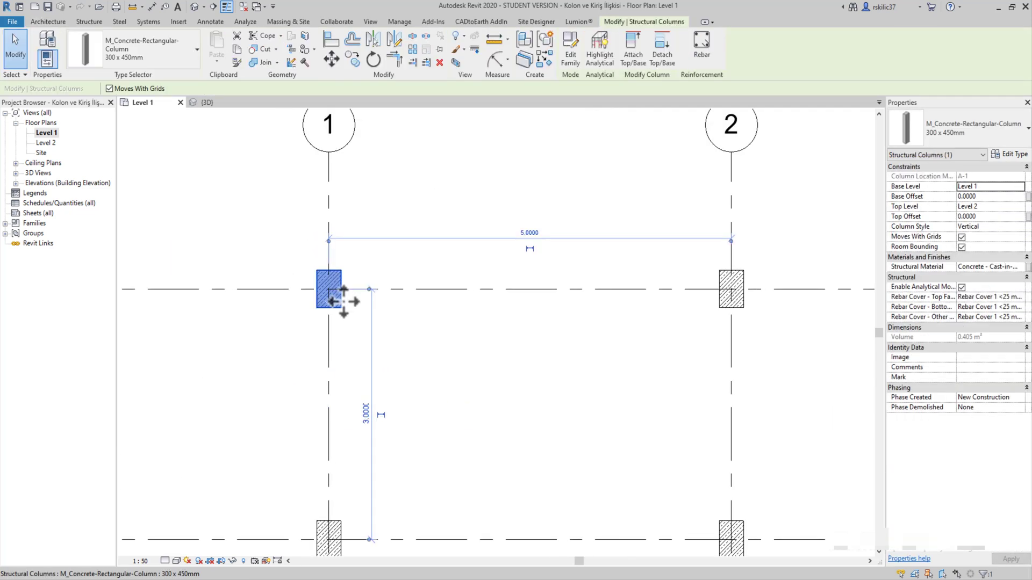
{"action": "middle_click_drag", "start_coordinate": [341, 307], "coordinate": [341, 290]}
{"action": "left_click", "coordinate": [346, 517]}
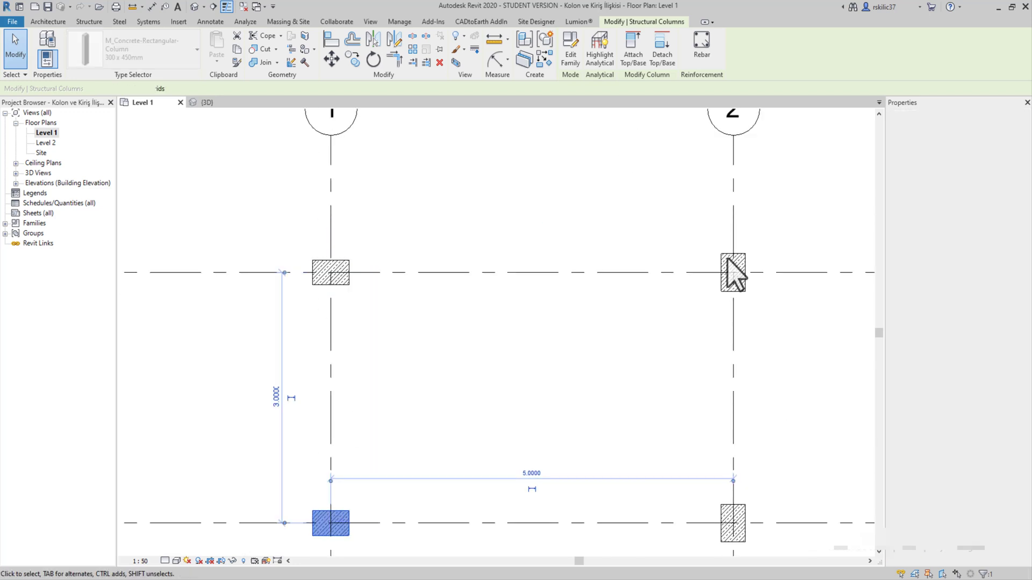
{"action": "left_click", "coordinate": [734, 274]}
{"action": "left_click", "coordinate": [735, 516]}
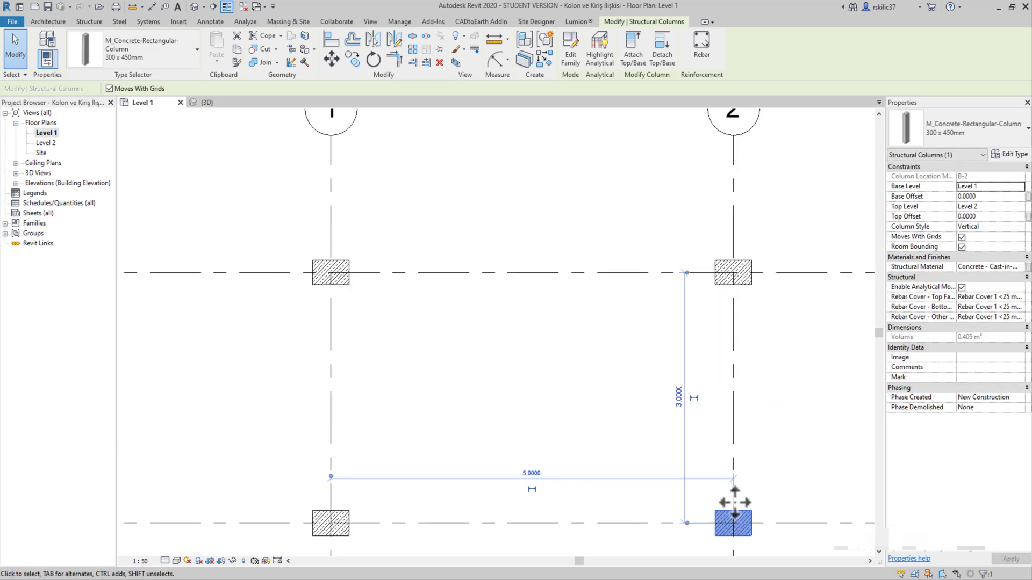
{"action": "scroll", "coordinate": [543, 276], "scroll_direction": "down", "scroll_amount": 2}
{"action": "scroll", "coordinate": [543, 276], "scroll_direction": "up", "scroll_amount": 3}
{"action": "key", "text": "Escape"}
{"action": "left_click", "coordinate": [436, 53]}
{"action": "left_click", "coordinate": [578, 36]}
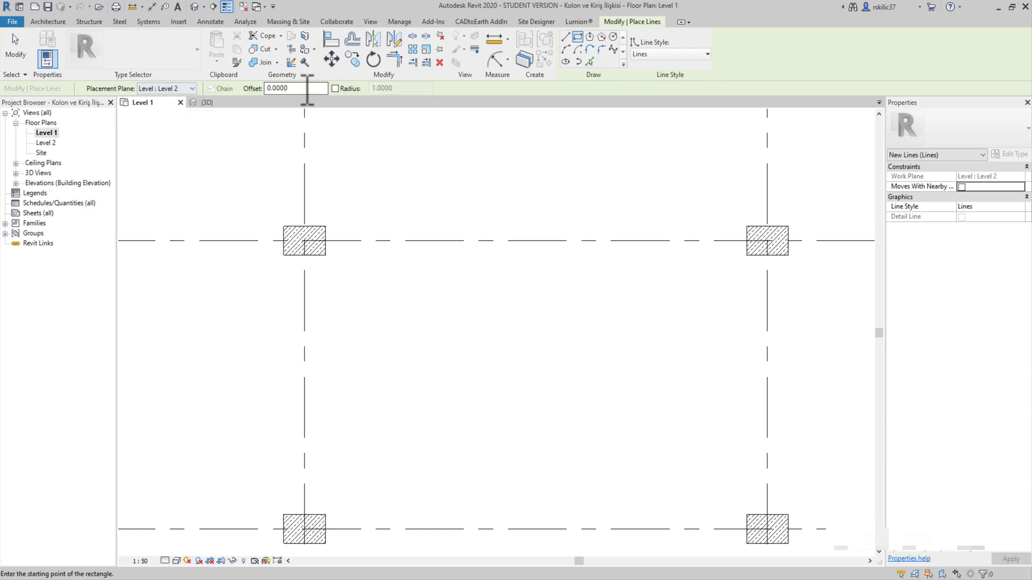
- Draw a Level 1 model-line rectangle between opposite column centres
{"action": "left_click", "coordinate": [167, 89]}
{"action": "left_click", "coordinate": [164, 100]}
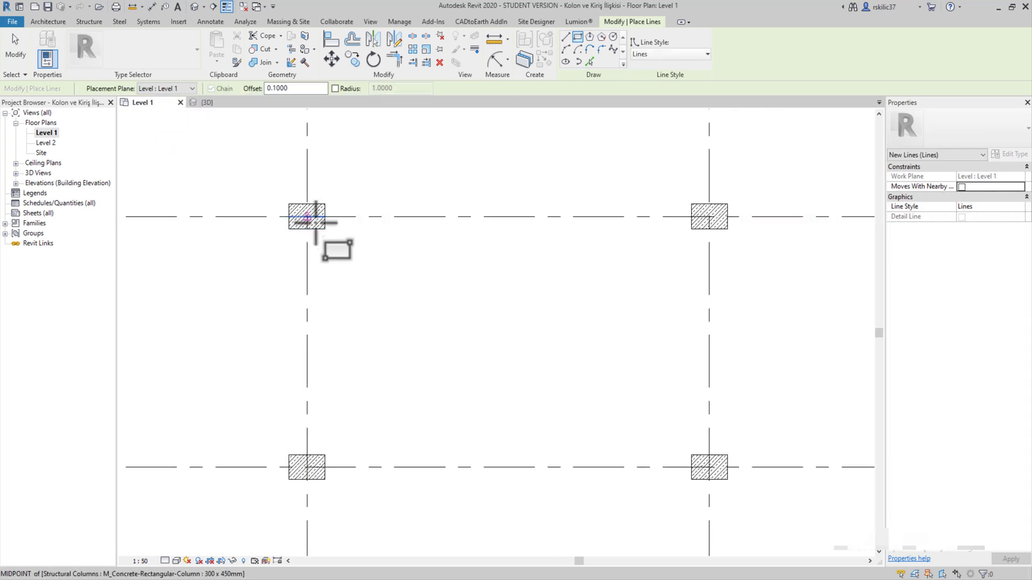
{"action": "left_click", "coordinate": [308, 217]}
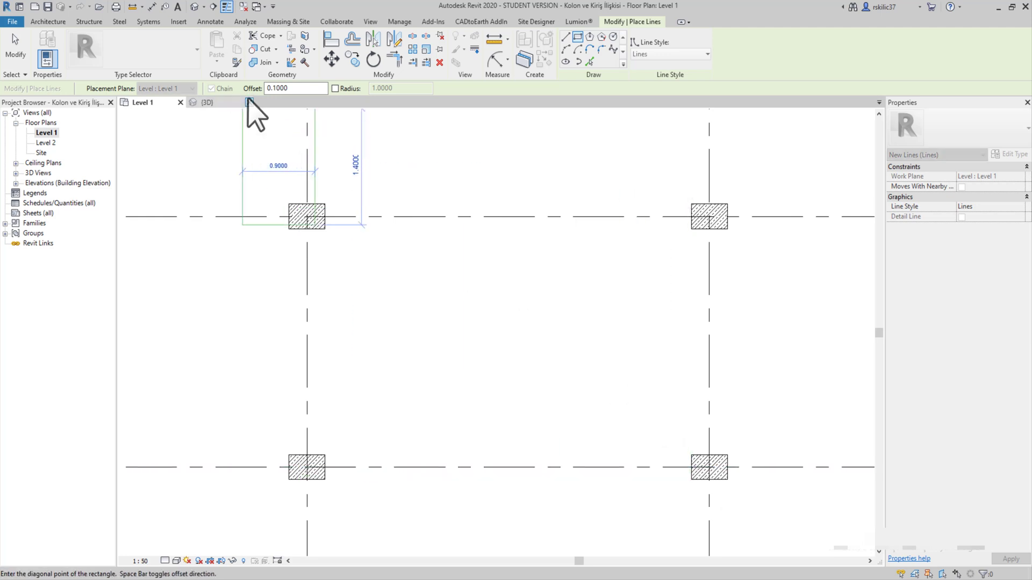
{"action": "scroll", "coordinate": [709, 466], "scroll_direction": "up", "scroll_amount": 2}
{"action": "left_click", "coordinate": [709, 465]}
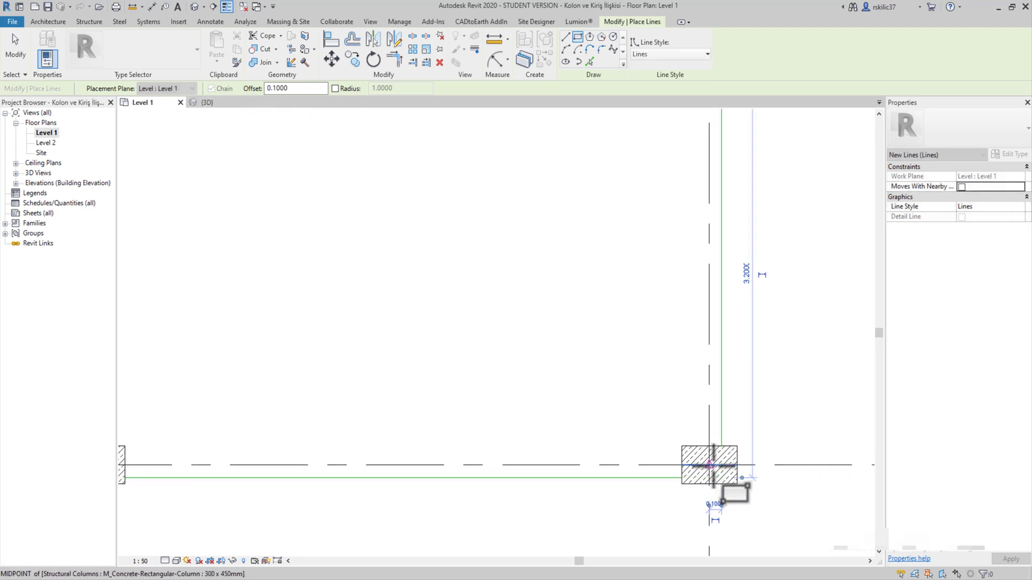
{"action": "scroll", "coordinate": [662, 333], "scroll_direction": "down", "scroll_amount": 3}
{"action": "key", "text": "Escape"}
{"action": "key", "text": "Escape"}
- Align a rectangle line to the column face and view the frame in 3D
{"action": "scroll", "coordinate": [355, 310], "scroll_direction": "up", "scroll_amount": 3}
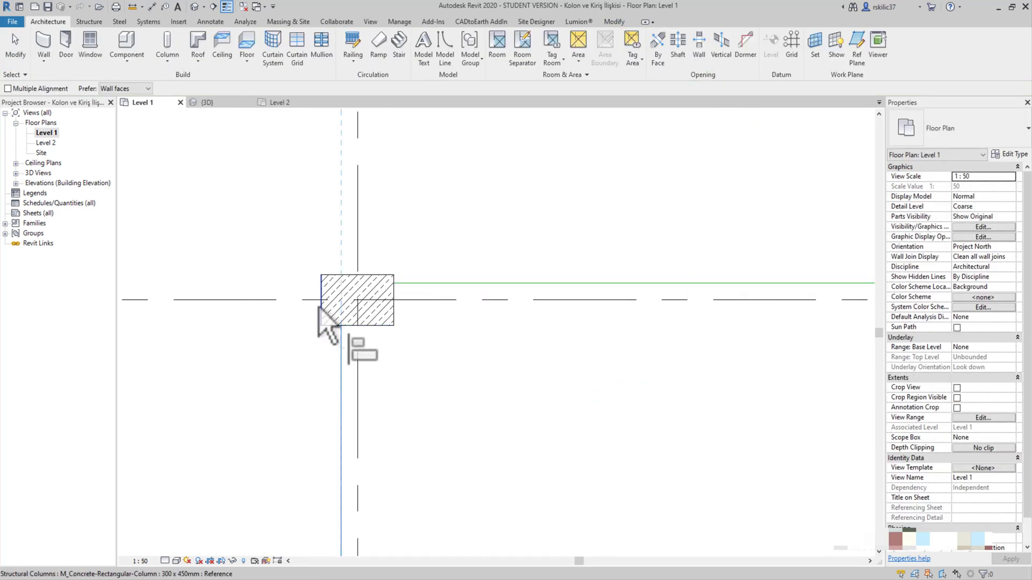
{"action": "scroll", "coordinate": [415, 288], "scroll_direction": "down", "scroll_amount": 3}
{"action": "scroll", "coordinate": [484, 269], "scroll_direction": "up", "scroll_amount": 2}
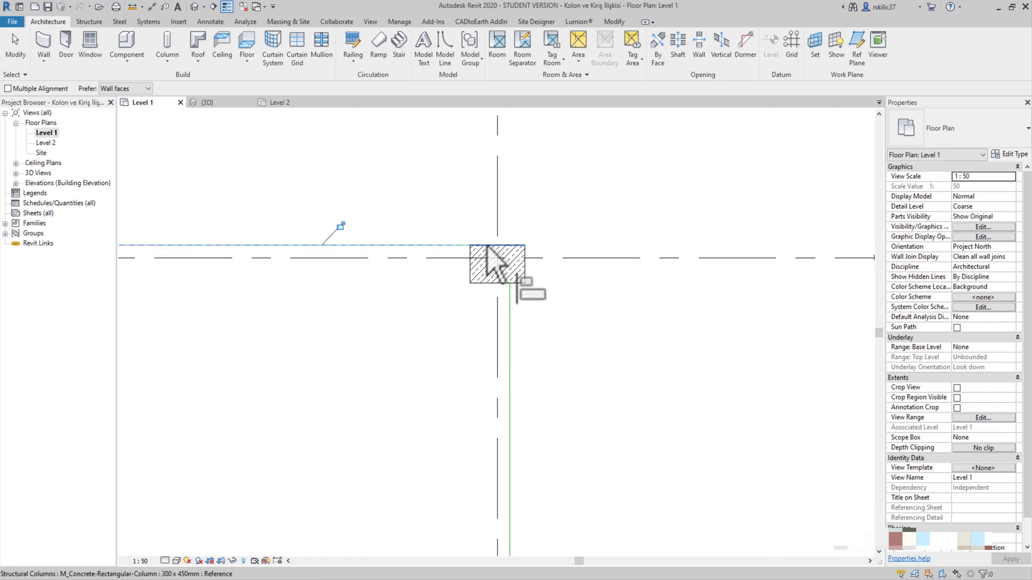
{"action": "scroll", "coordinate": [525, 287], "scroll_direction": "down", "scroll_amount": 3}
{"action": "scroll", "coordinate": [507, 322], "scroll_direction": "up", "scroll_amount": 3}
{"action": "left_click", "coordinate": [486, 291]}
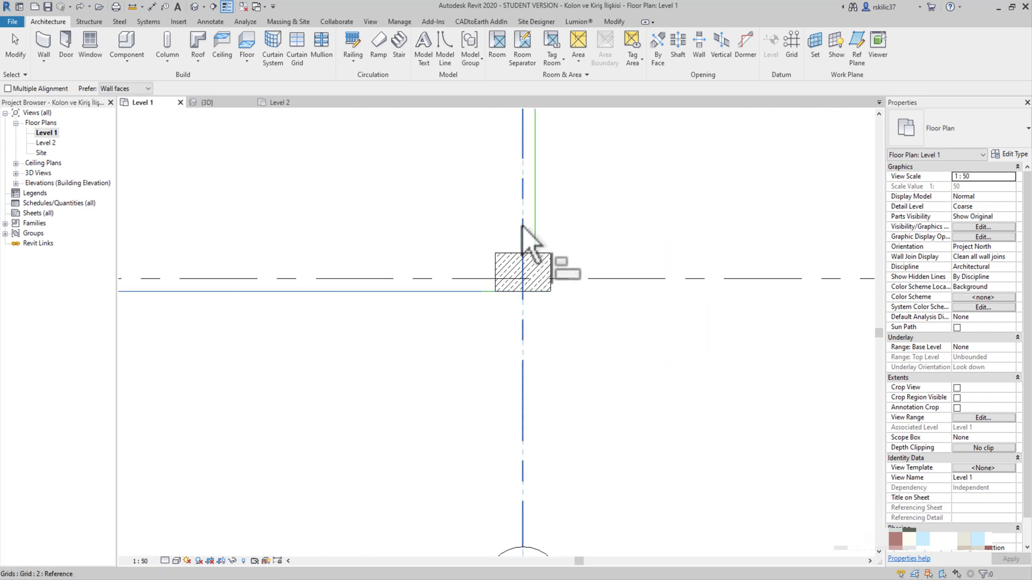
{"action": "scroll", "coordinate": [553, 253], "scroll_direction": "down", "scroll_amount": 3}
{"action": "scroll", "coordinate": [365, 291], "scroll_direction": "up", "scroll_amount": 3}
{"action": "left_click", "coordinate": [362, 284]}
{"action": "scroll", "coordinate": [376, 242], "scroll_direction": "down", "scroll_amount": 3}
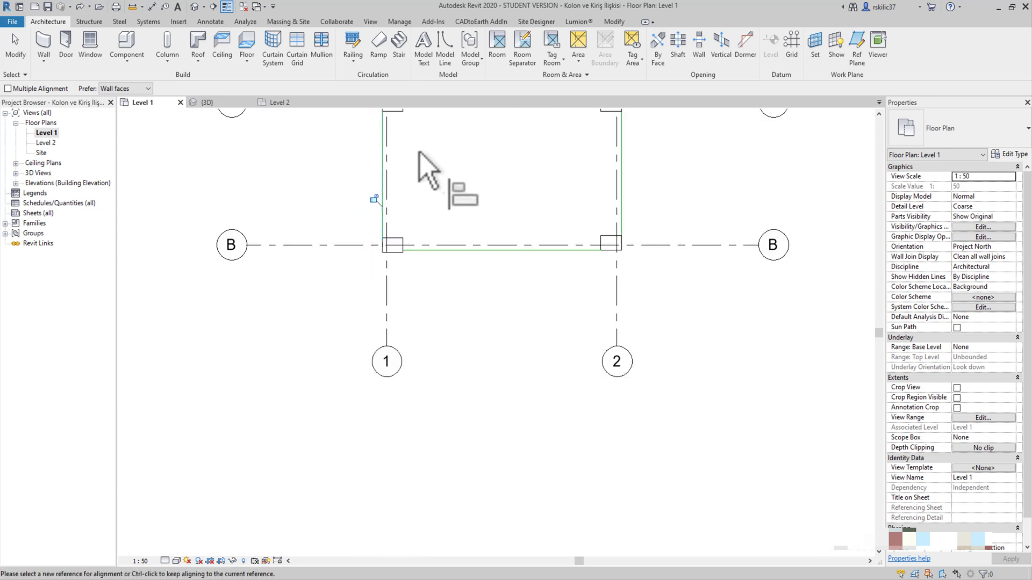
{"action": "left_click", "coordinate": [195, 7]}
{"action": "scroll", "coordinate": [588, 299], "scroll_direction": "down", "scroll_amount": 2}
{"action": "left_click", "coordinate": [785, 301]}
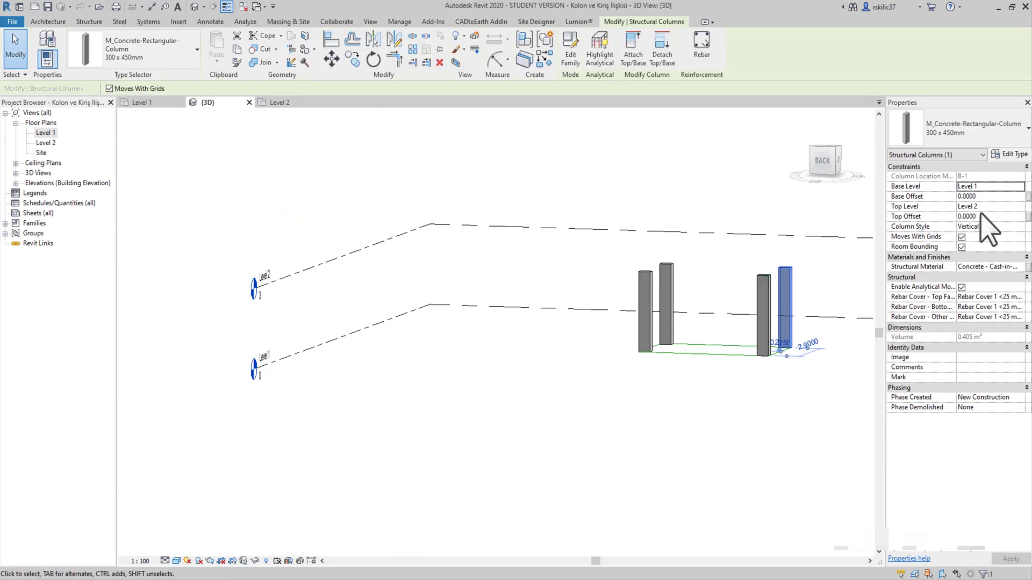
{"action": "left_click", "coordinate": [45, 133]}
{"action": "double_click", "coordinate": [45, 132]}
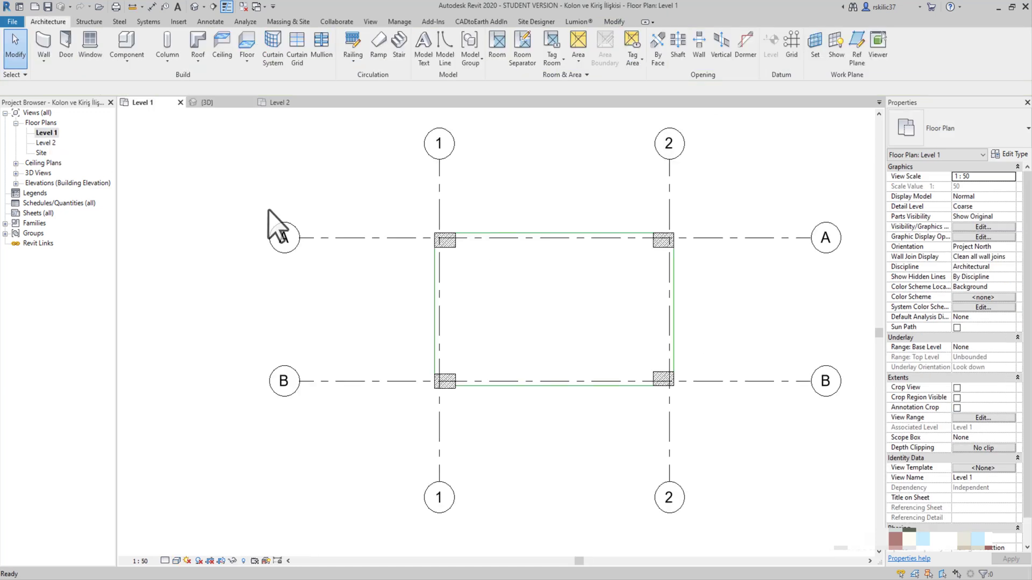
{"action": "left_click", "coordinate": [207, 102]}
{"action": "mouse_move", "coordinate": [430, 296]}
{"action": "middle_mouse_down", "text": "shift"}
{"action": "mouse_move", "coordinate": [548, 309]}
{"action": "mouse_move", "coordinate": [488, 295]}
{"action": "middle_mouse_up", "text": "shift"}
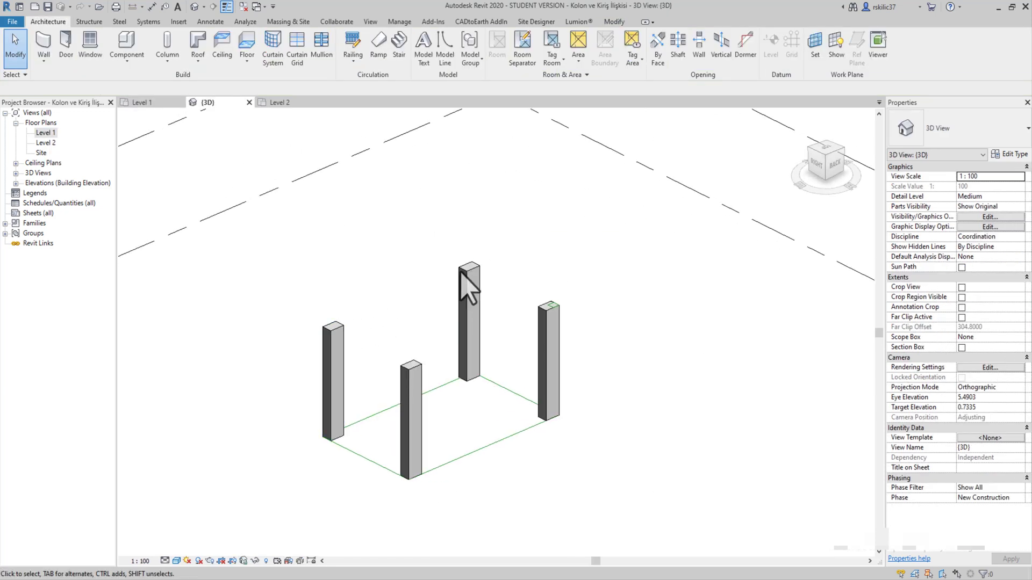
{"action": "scroll", "coordinate": [543, 333], "scroll_direction": "up", "scroll_amount": 2}
{"action": "scroll", "coordinate": [567, 311], "scroll_direction": "up", "scroll_amount": 3}
{"action": "scroll", "coordinate": [567, 311], "scroll_direction": "down", "scroll_amount": 4}
{"action": "left_click", "coordinate": [43, 133]}
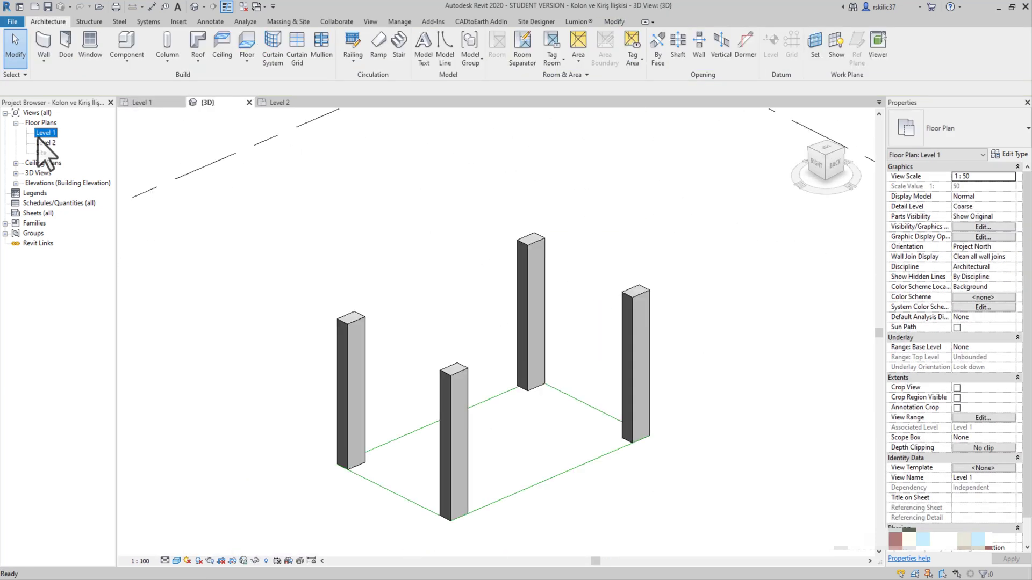
{"action": "double_click", "coordinate": [44, 134]}
{"action": "left_click", "coordinate": [371, 21]}
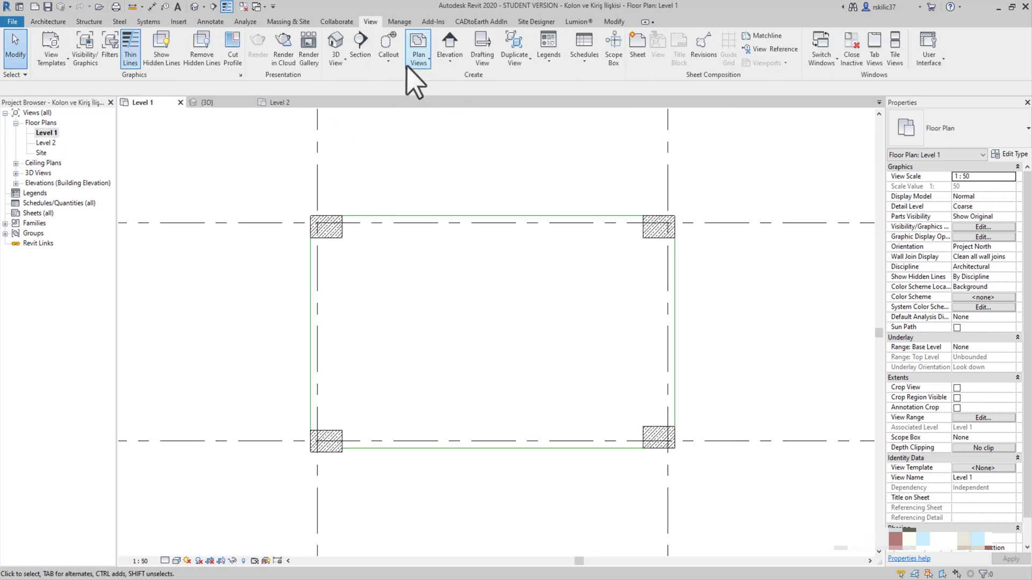
- Create structural plan views for Level 1 and Level 2
{"action": "left_click", "coordinate": [425, 60]}
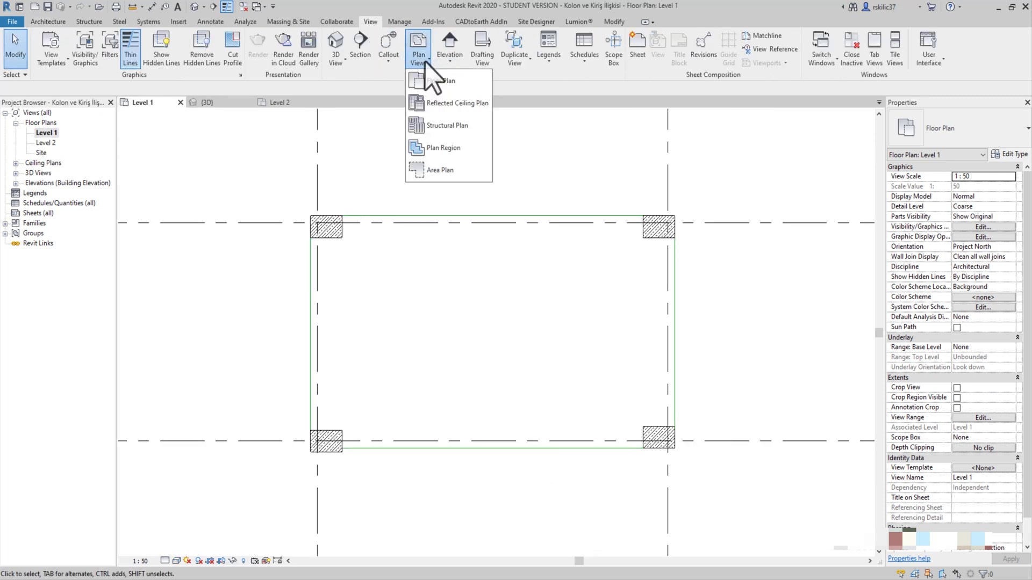
{"action": "left_click", "coordinate": [446, 126]}
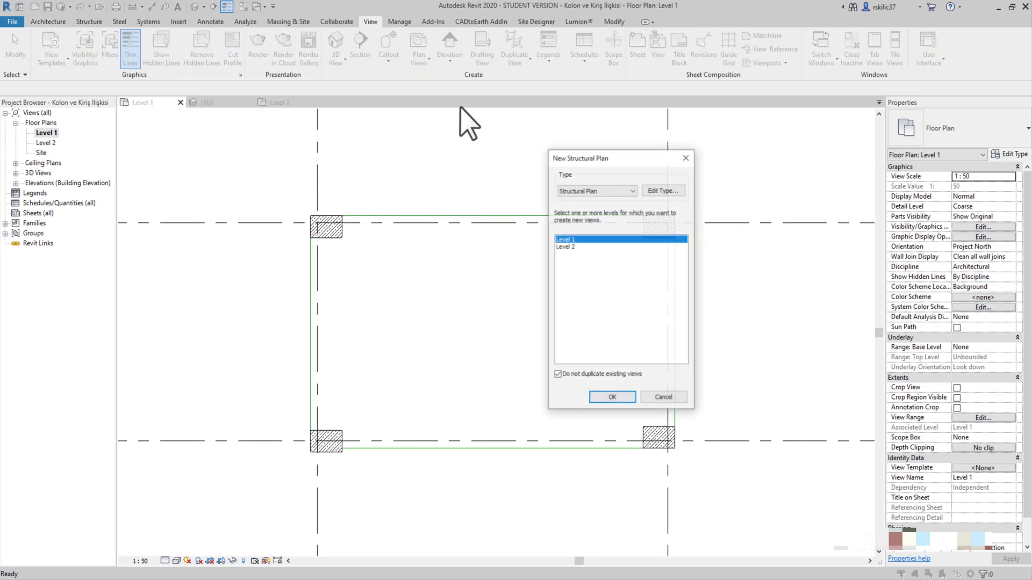
{"action": "left_click", "coordinate": [604, 397]}
- Open the Level 2 structural plan, centre the grid, and show the Structure tools
{"action": "left_click", "coordinate": [16, 123]}
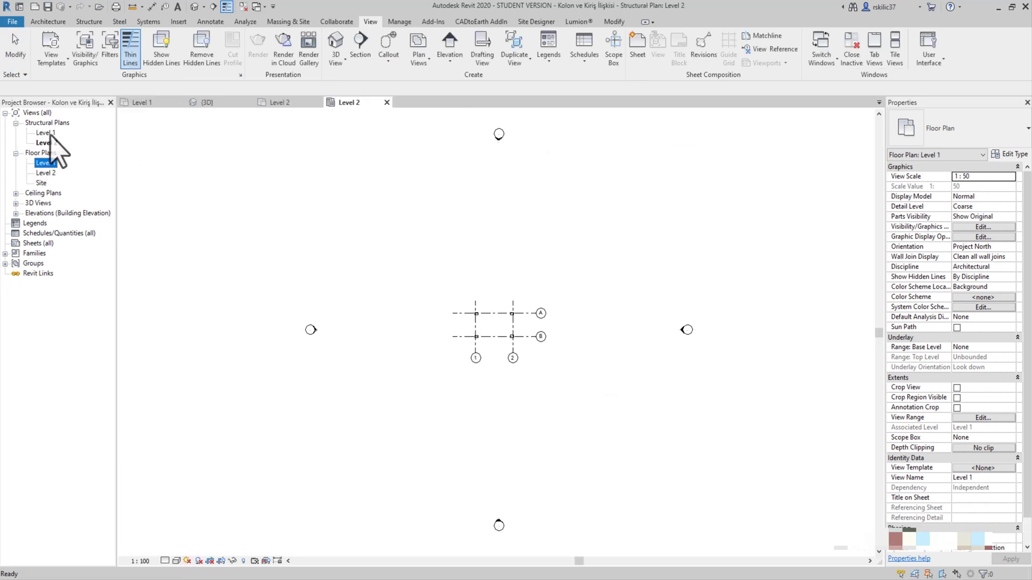
{"action": "left_click", "coordinate": [47, 143]}
{"action": "scroll", "coordinate": [472, 310], "scroll_direction": "up", "scroll_amount": 2}
{"action": "scroll", "coordinate": [507, 265], "scroll_direction": "up", "scroll_amount": 2}
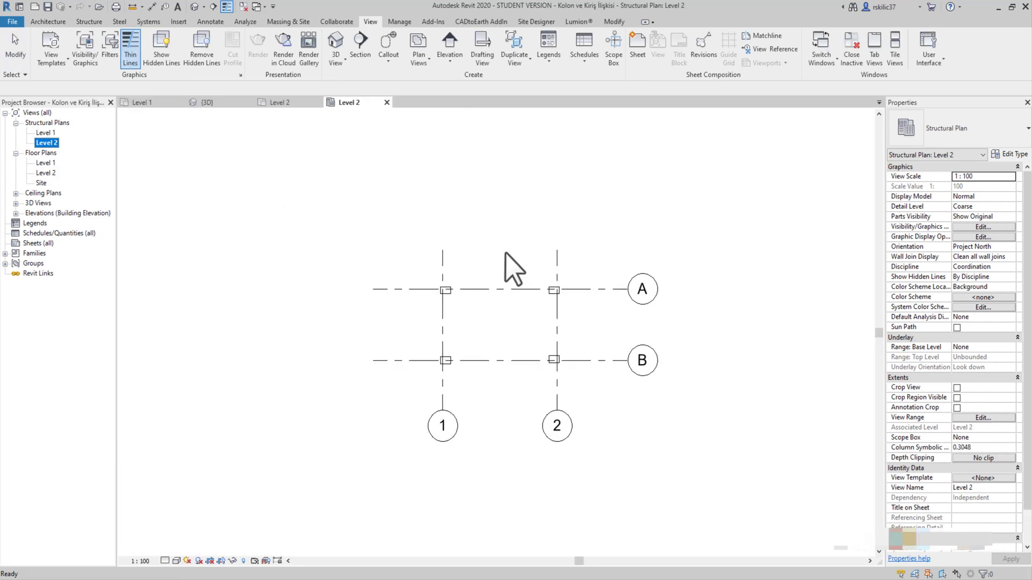
{"action": "scroll", "coordinate": [511, 276], "scroll_direction": "up", "scroll_amount": 3}
{"action": "middle_click_drag", "start_coordinate": [511, 276], "coordinate": [435, 186]}
{"action": "scroll", "coordinate": [323, 344], "scroll_direction": "up", "scroll_amount": 1}
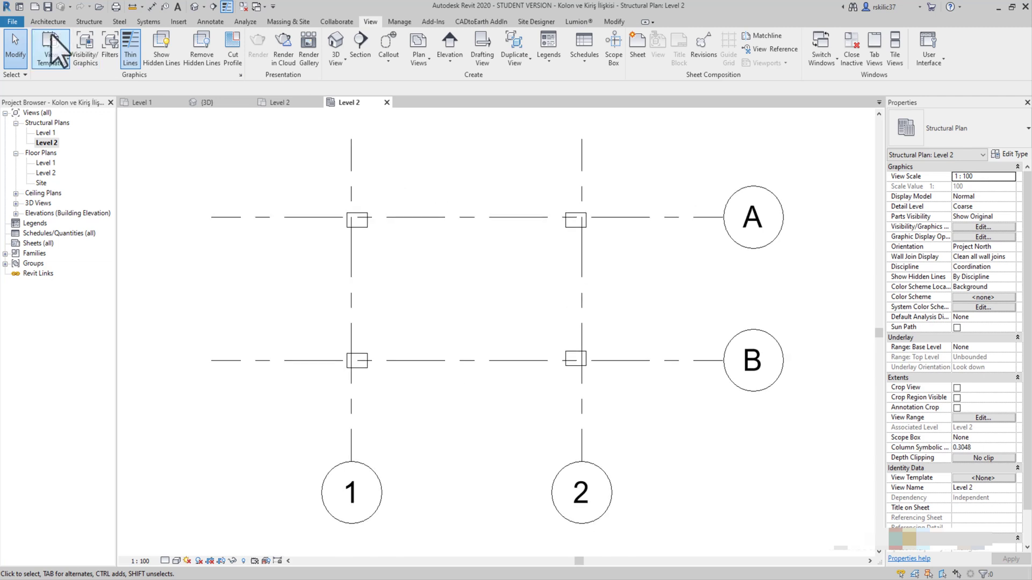
{"action": "left_click", "coordinate": [47, 21]}
{"action": "left_click", "coordinate": [89, 22]}
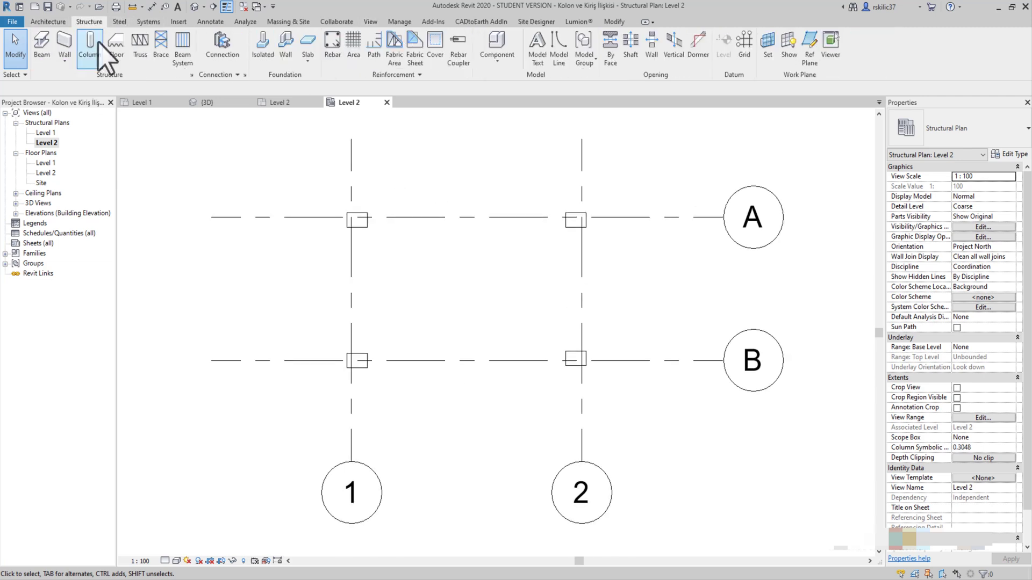
- Draw a 300 x 600mm concrete beam from a column to the grid-1 column
{"action": "left_click", "coordinate": [41, 47]}
{"action": "left_click", "coordinate": [933, 129]}
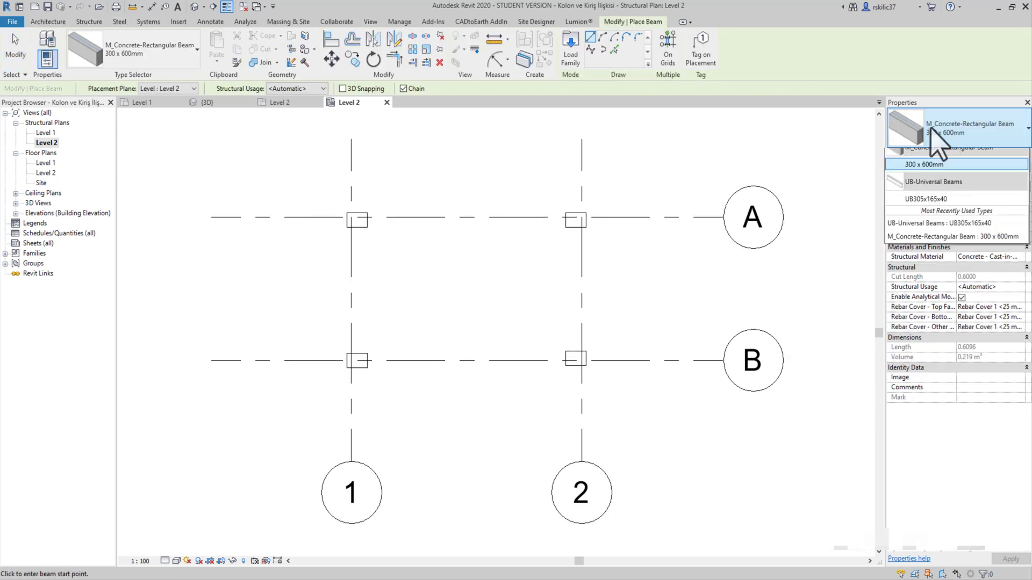
{"action": "left_click", "coordinate": [924, 165]}
{"action": "scroll", "coordinate": [346, 226], "scroll_direction": "up", "scroll_amount": 3}
{"action": "middle_click_drag", "start_coordinate": [368, 212], "coordinate": [530, 228]}
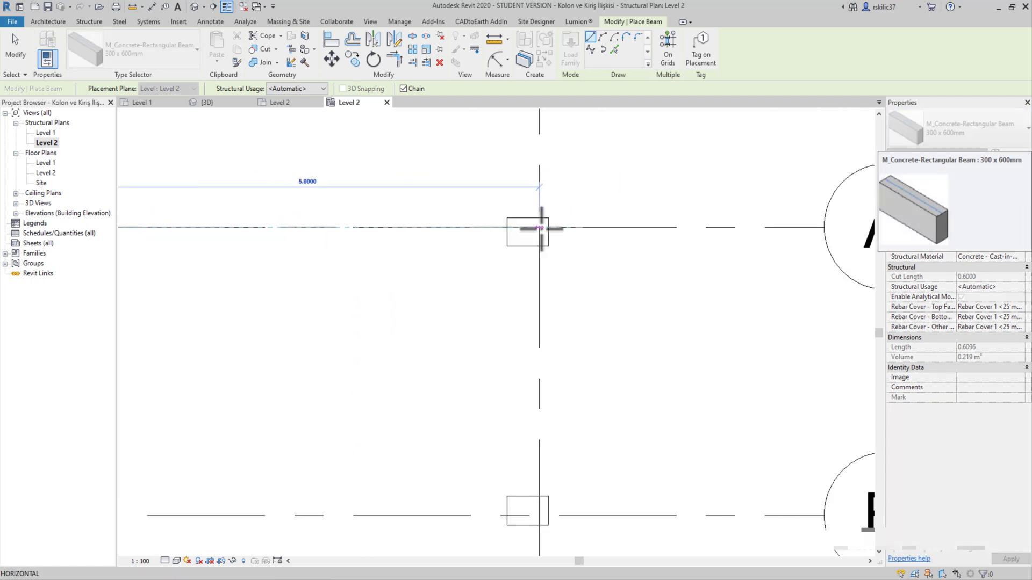
{"action": "left_click", "coordinate": [540, 228]}
{"action": "middle_click_drag", "start_coordinate": [553, 299], "coordinate": [520, 433]}
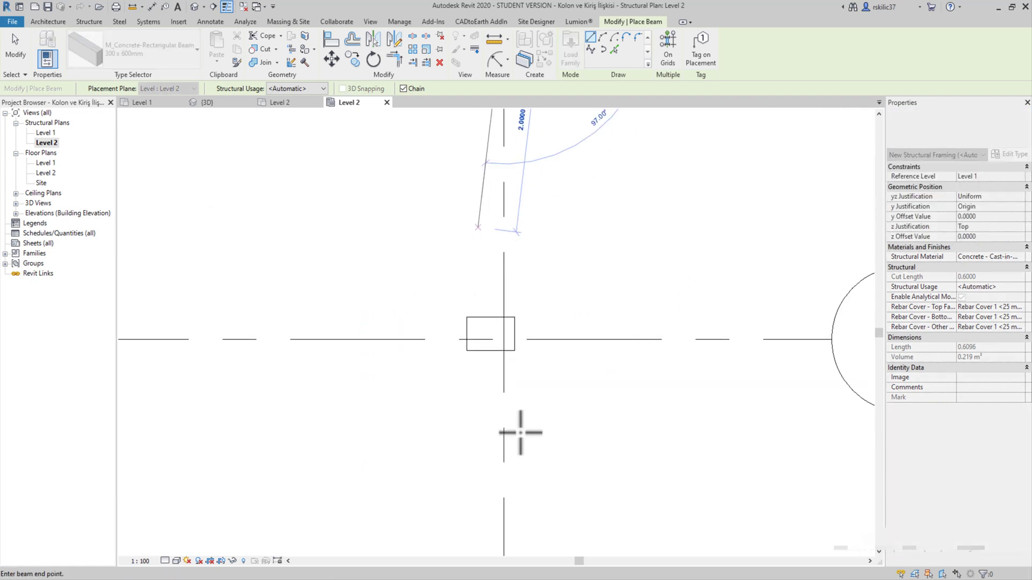
{"action": "scroll", "coordinate": [518, 336], "scroll_direction": "up", "scroll_amount": 2}
{"action": "left_click", "coordinate": [502, 340]}
- End the final beam at the column centre and view the frame in 3D
{"action": "scroll", "coordinate": [502, 341], "scroll_direction": "down", "scroll_amount": 5}
{"action": "scroll", "coordinate": [609, 316], "scroll_direction": "up", "scroll_amount": 4}
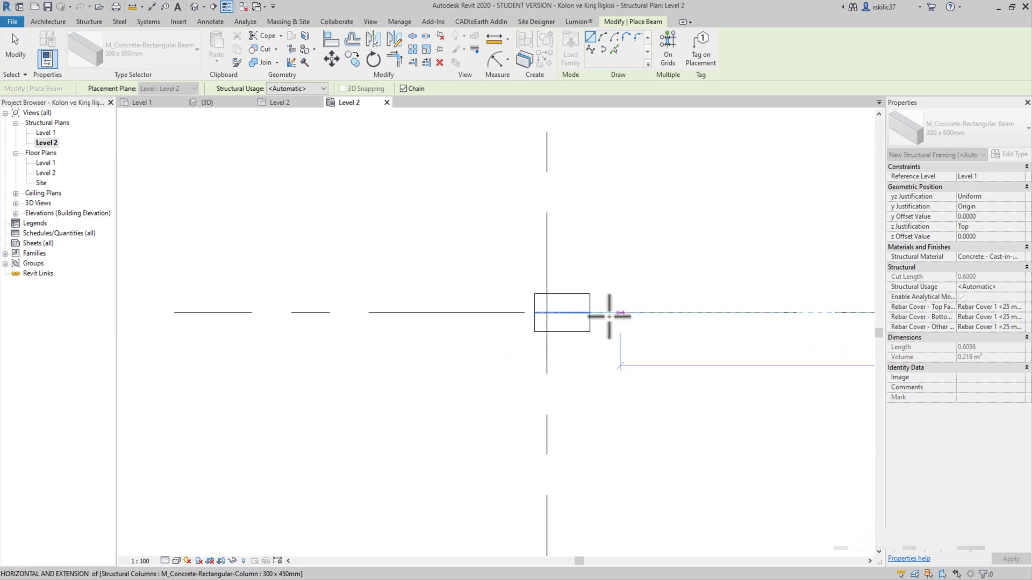
{"action": "scroll", "coordinate": [544, 299], "scroll_direction": "up", "scroll_amount": 2}
{"action": "scroll", "coordinate": [487, 345], "scroll_direction": "down", "scroll_amount": 2}
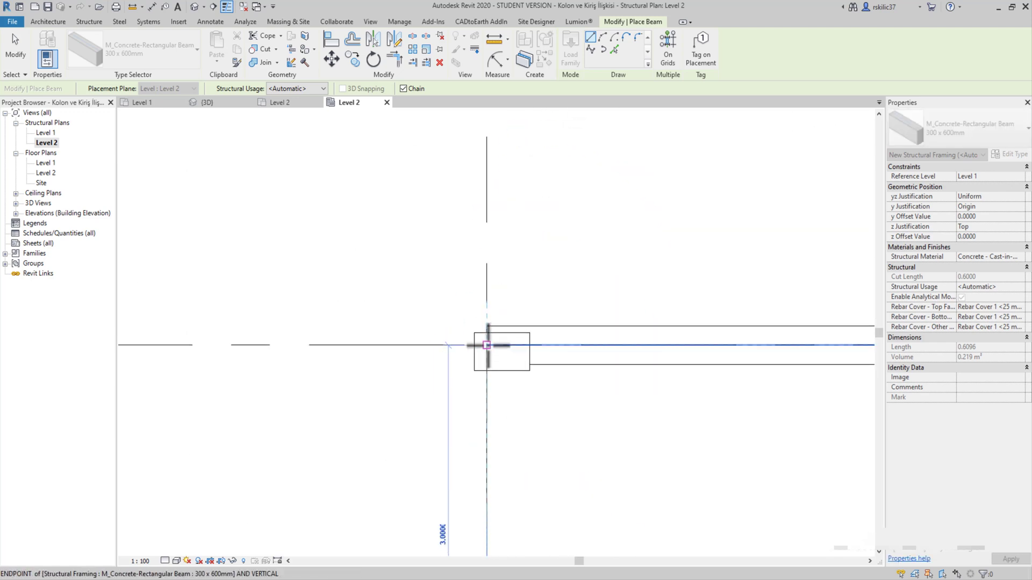
{"action": "left_click", "coordinate": [487, 345]}
{"action": "scroll", "coordinate": [487, 346], "scroll_direction": "down", "scroll_amount": 3}
{"action": "key", "text": "Escape"}
{"action": "key", "text": "Escape"}
{"action": "left_click", "coordinate": [207, 102]}
- Duplicate the column type as 250 X 500 with b 0.25 and h 0.5
{"action": "scroll", "coordinate": [463, 430], "scroll_direction": "up", "scroll_amount": 3}
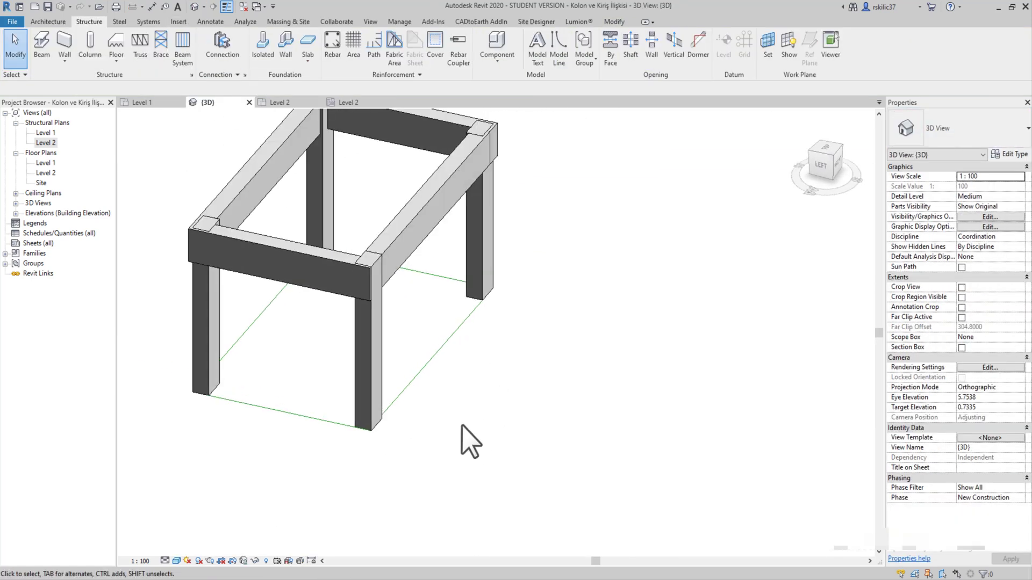
{"action": "scroll", "coordinate": [463, 430], "scroll_direction": "down", "scroll_amount": 3}
{"action": "left_click", "coordinate": [459, 381]}
{"action": "left_click", "coordinate": [1013, 154]}
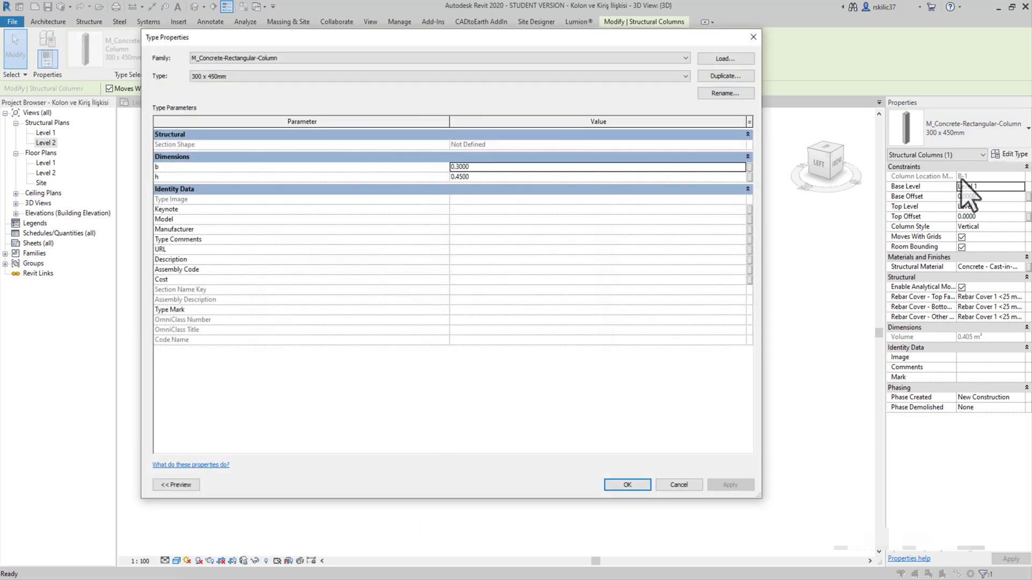
{"action": "left_click", "coordinate": [723, 80]}
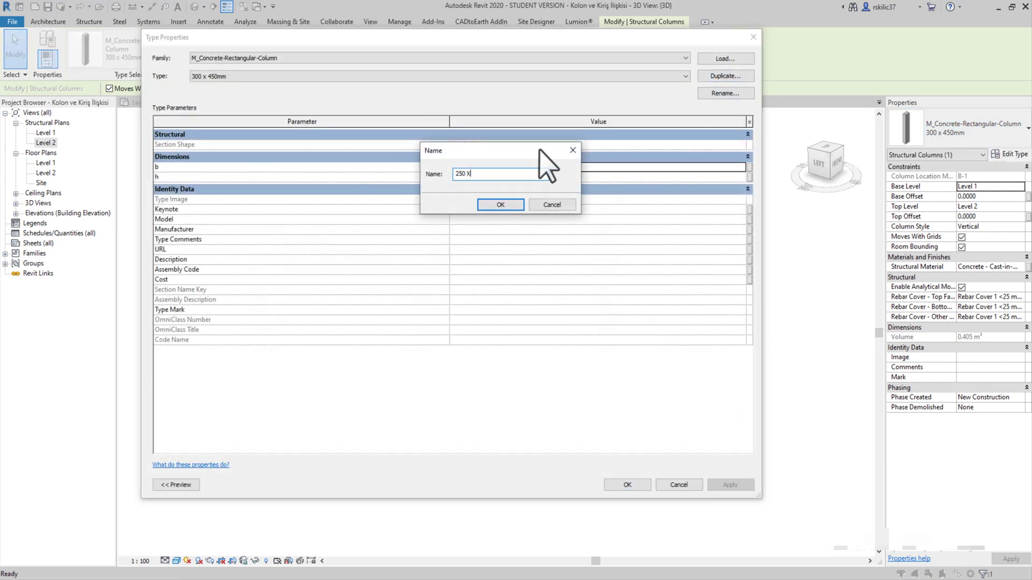
{"action": "key", "text": "Return"}
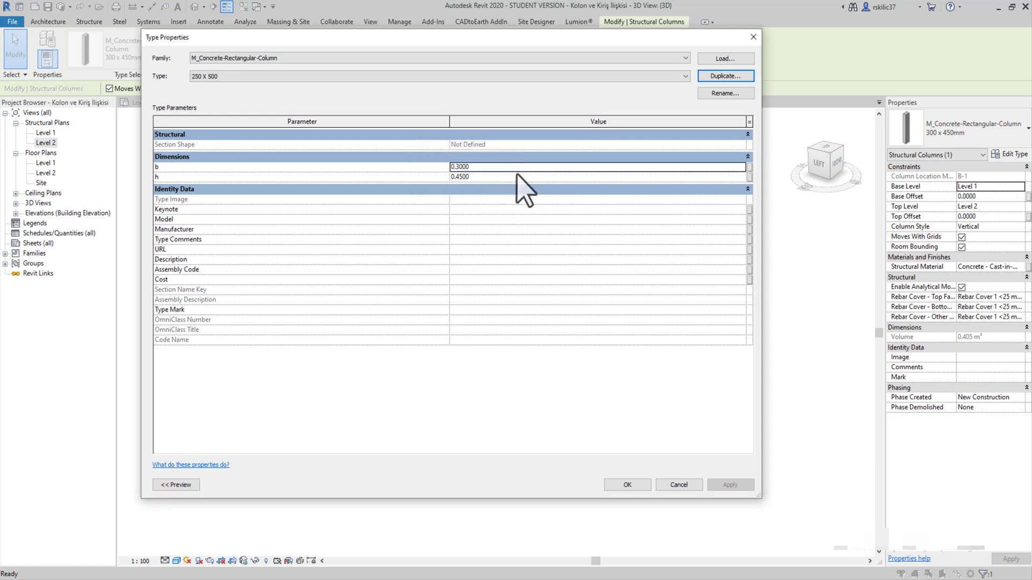
{"action": "key", "text": "Tab"}
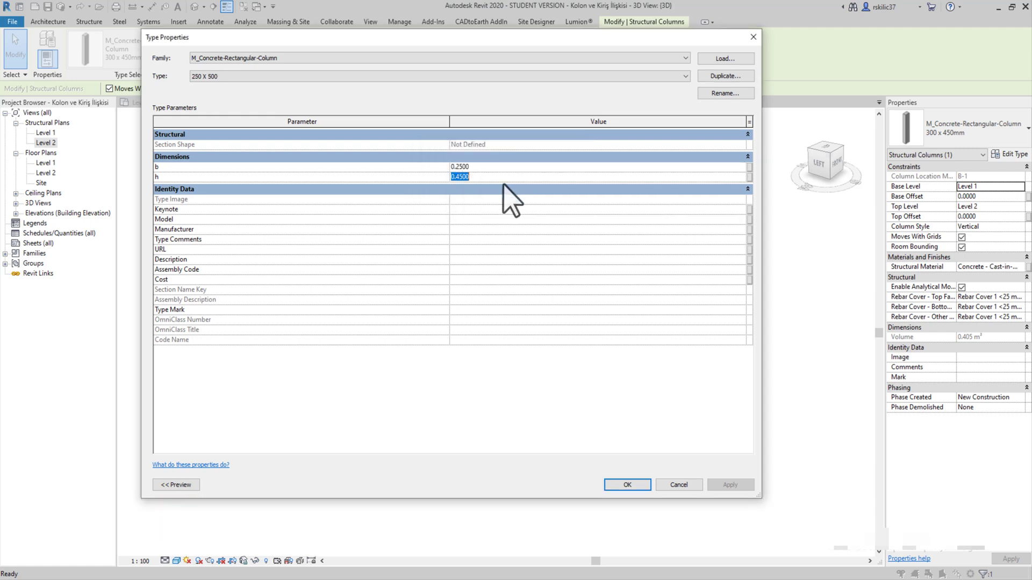
{"action": "left_click", "coordinate": [626, 485]}
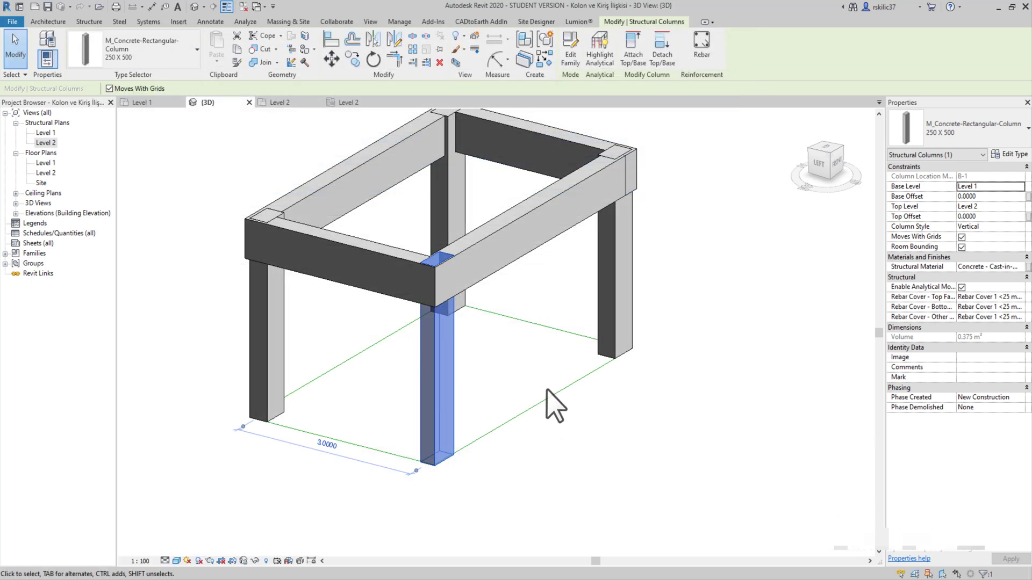
{"action": "left_click", "coordinate": [547, 497]}
- Match the 250 X 500 type onto the other columns using MA
{"action": "key", "text": "m"}
{"action": "key", "text": "a"}
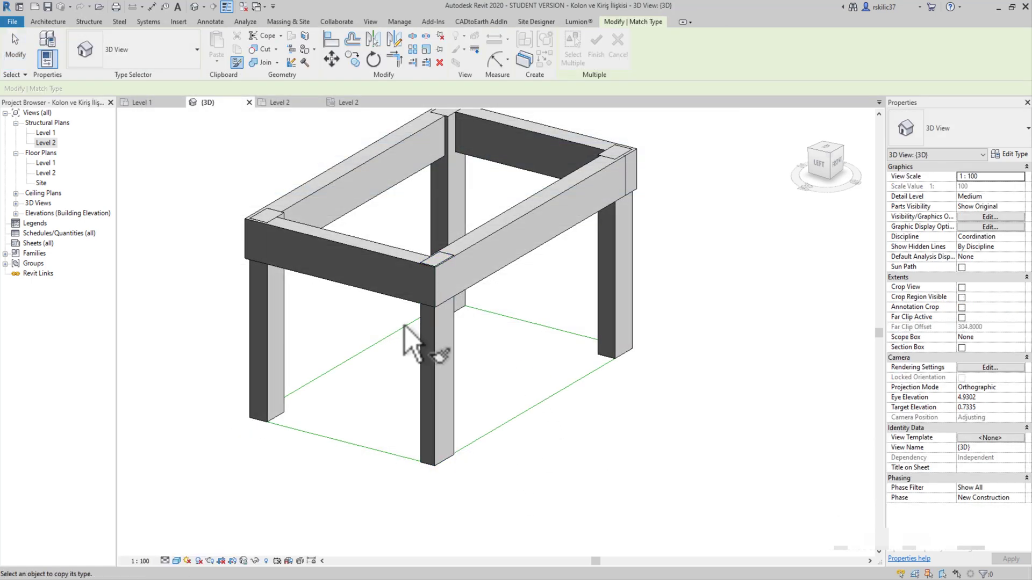
{"action": "left_click", "coordinate": [439, 347]}
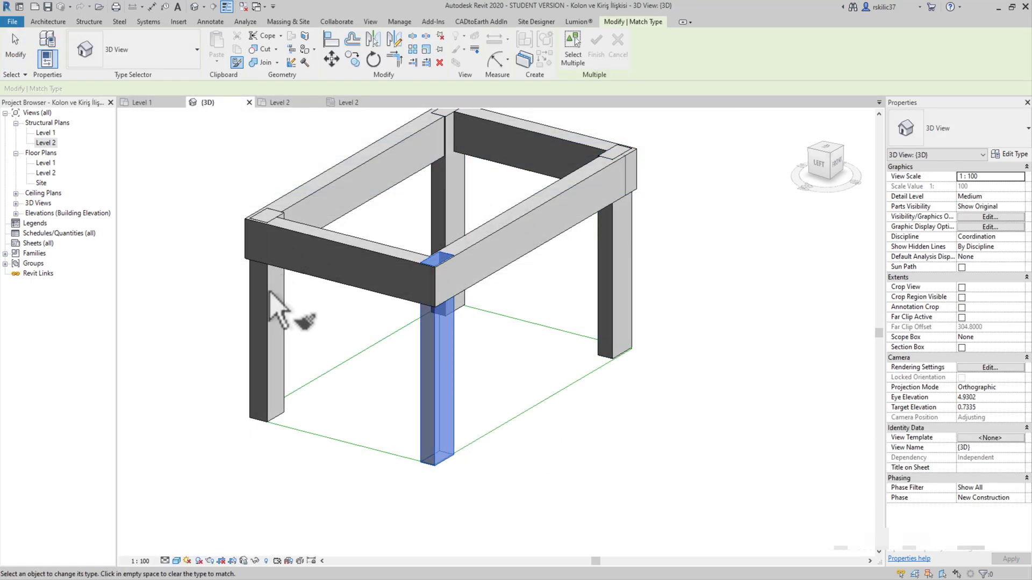
{"action": "middle_click_drag", "start_coordinate": [288, 323], "coordinate": [387, 384], "text": "shift"}
{"action": "key", "text": "Escape"}
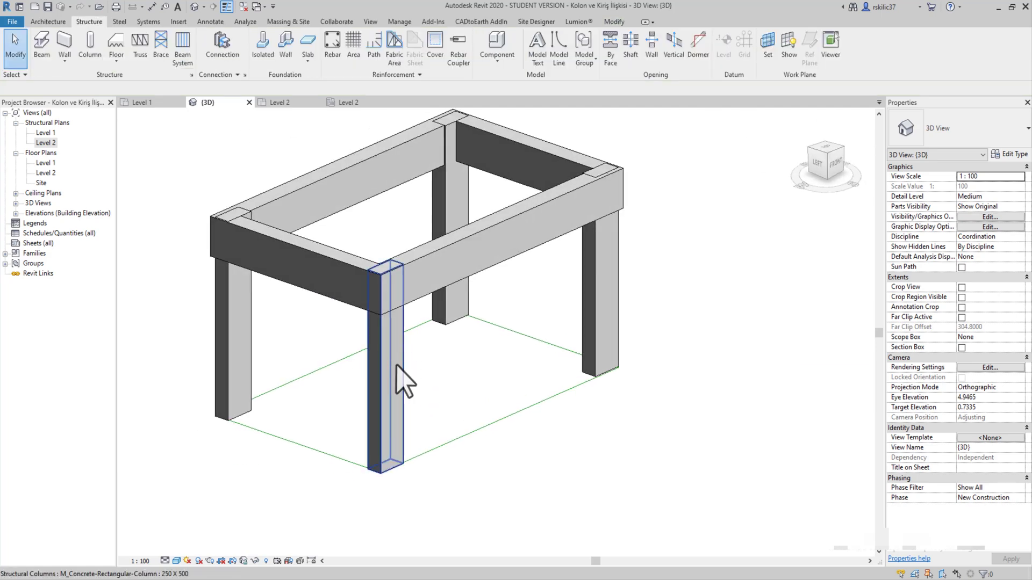
{"action": "left_click", "coordinate": [563, 241]}
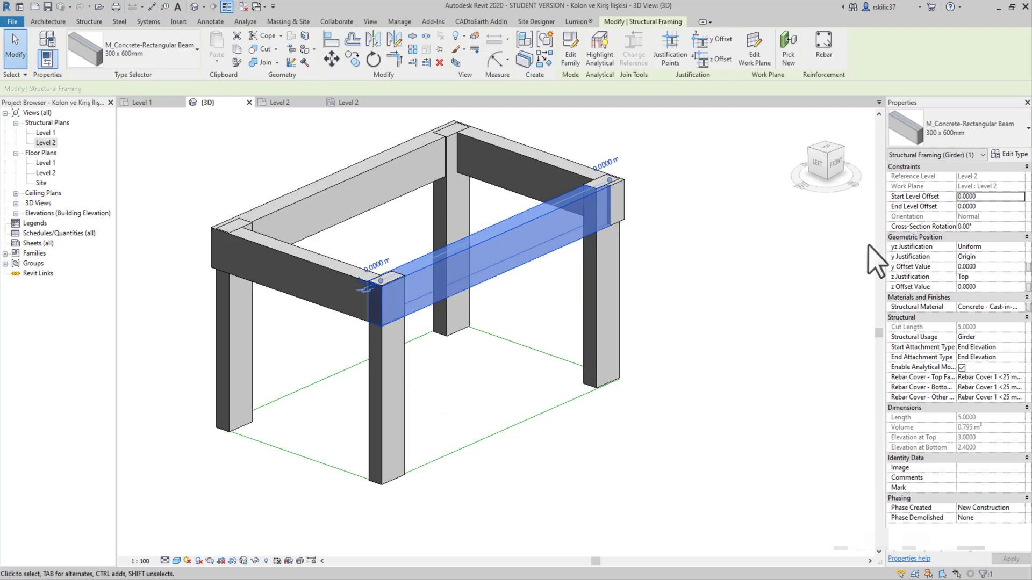
- Duplicate the beam type as 200X 500 with b 0.2 and h 0.5
{"action": "left_click", "coordinate": [1011, 155]}
{"action": "left_click", "coordinate": [725, 75]}
{"action": "type", "text": "200X 500"}
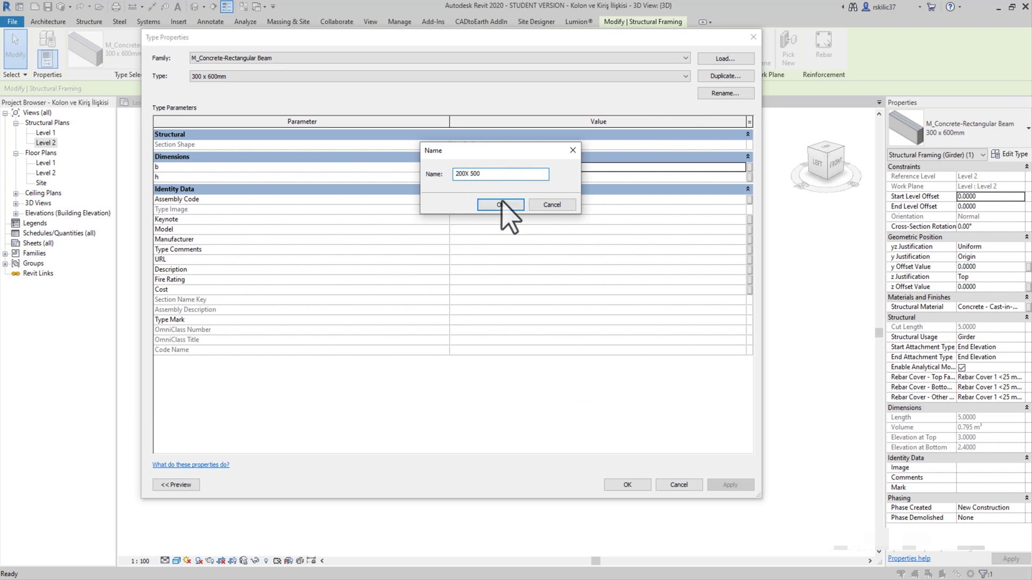
{"action": "left_click", "coordinate": [500, 204]}
{"action": "left_click", "coordinate": [502, 167]}
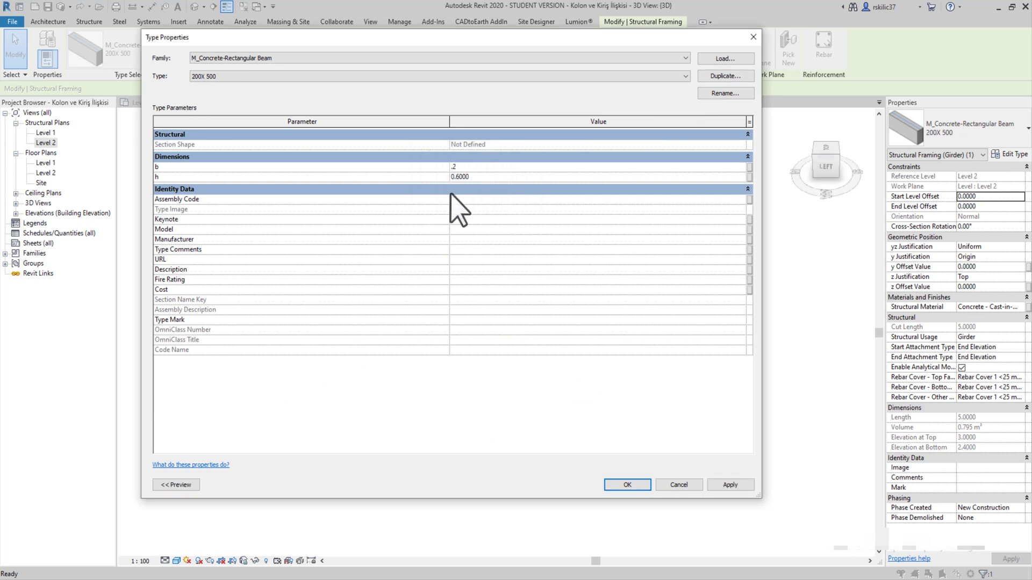
{"action": "left_click", "coordinate": [500, 172]}
{"action": "type", "text": "0.5"}
{"action": "key", "text": "Tab"}
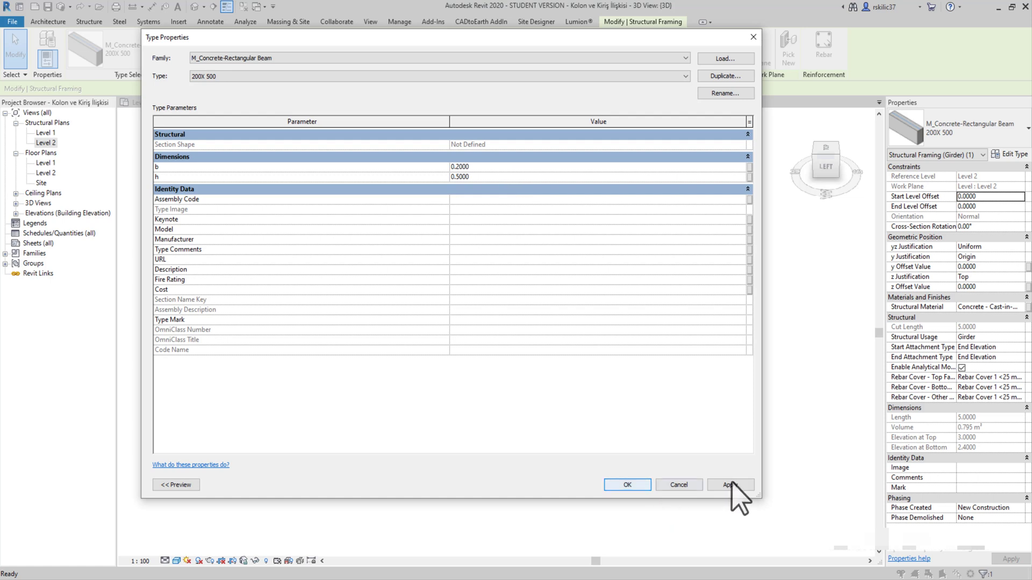
{"action": "left_click", "coordinate": [628, 485]}
- Apply the 200X 500 type to the back beam with Match Type (MA)
{"action": "middle_click_drag", "start_coordinate": [491, 323], "coordinate": [617, 288], "text": "shift"}
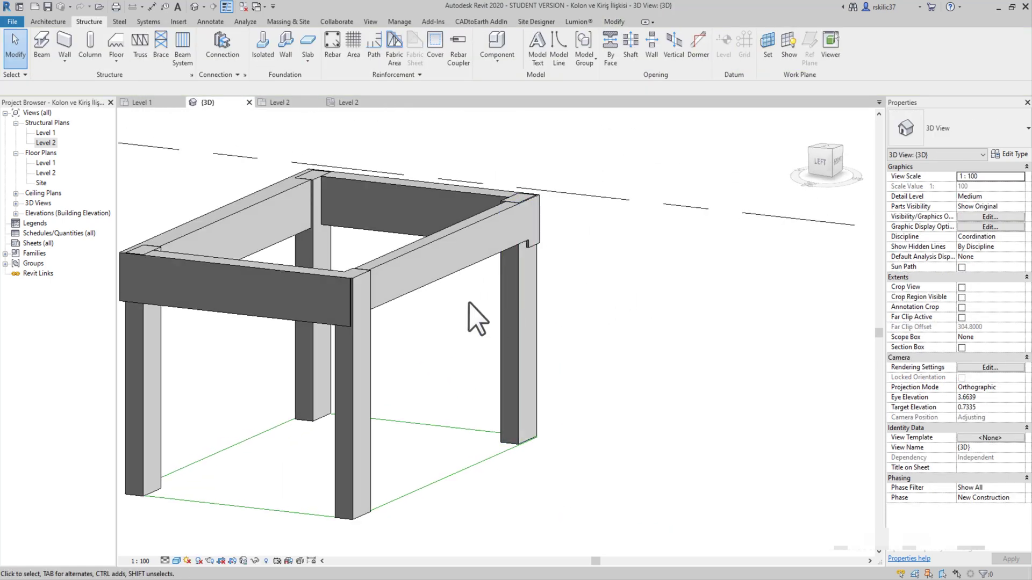
{"action": "key", "text": "m"}
{"action": "key", "text": "a"}
{"action": "left_click", "coordinate": [388, 289]}
{"action": "left_click", "coordinate": [300, 295]}
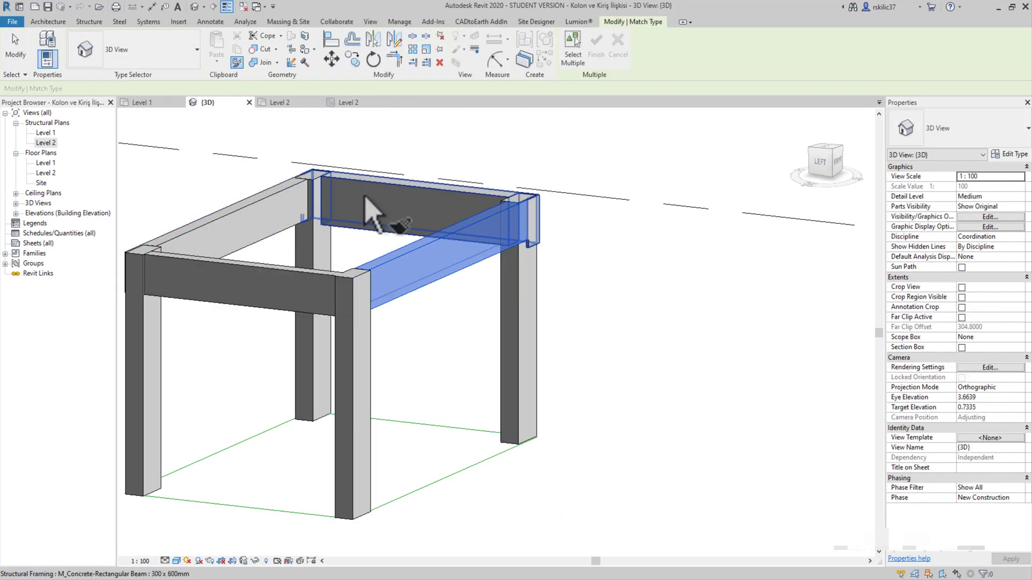
{"action": "left_click", "coordinate": [371, 213]}
- On the Level 2 plan, align the first beam edge flush with the column face
{"action": "key", "text": "Escape"}
{"action": "double_click", "coordinate": [45, 142]}
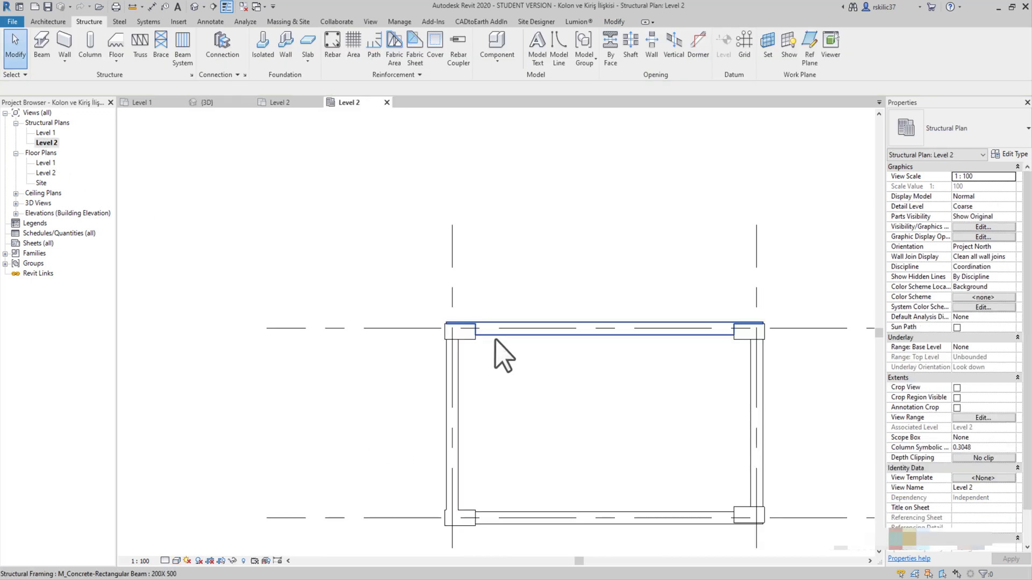
{"action": "scroll", "coordinate": [501, 331], "scroll_direction": "up", "scroll_amount": 2}
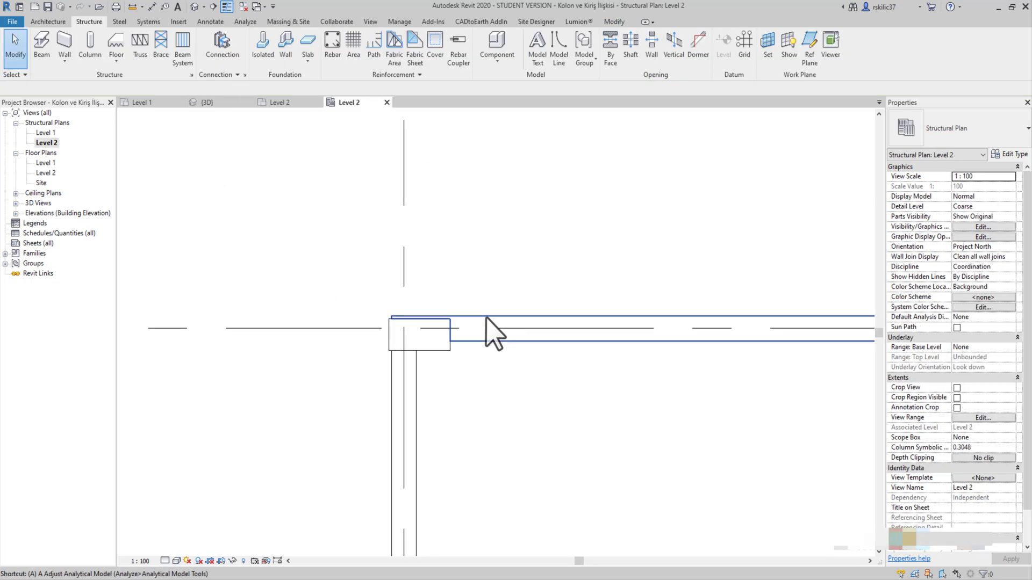
{"action": "scroll", "coordinate": [473, 323], "scroll_direction": "up", "scroll_amount": 1}
{"action": "key", "text": "a"}
{"action": "key", "text": "l"}
{"action": "left_click", "coordinate": [404, 333]}
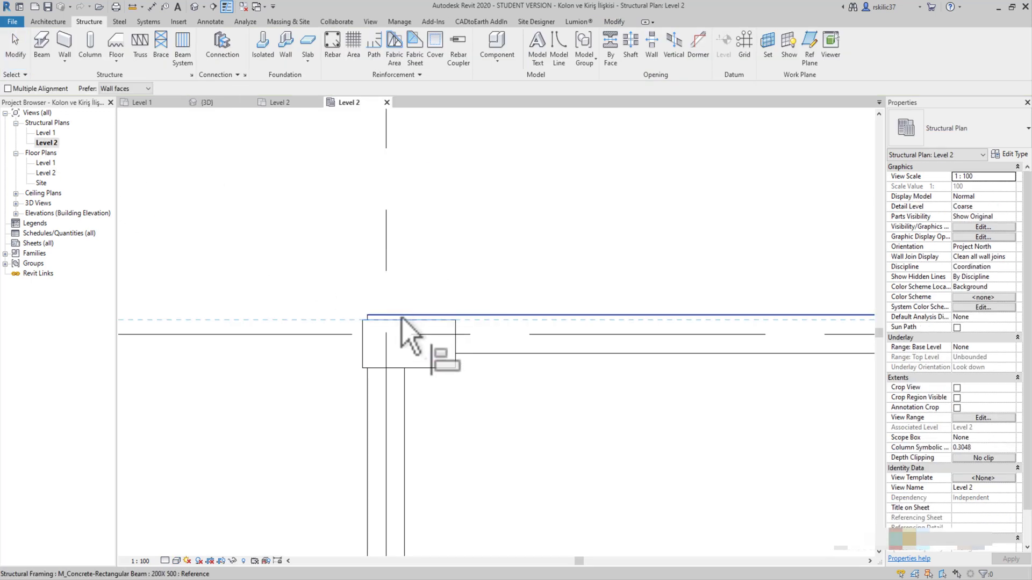
{"action": "scroll", "coordinate": [457, 344], "scroll_direction": "down", "scroll_amount": 1}
{"action": "left_click", "coordinate": [389, 336]}
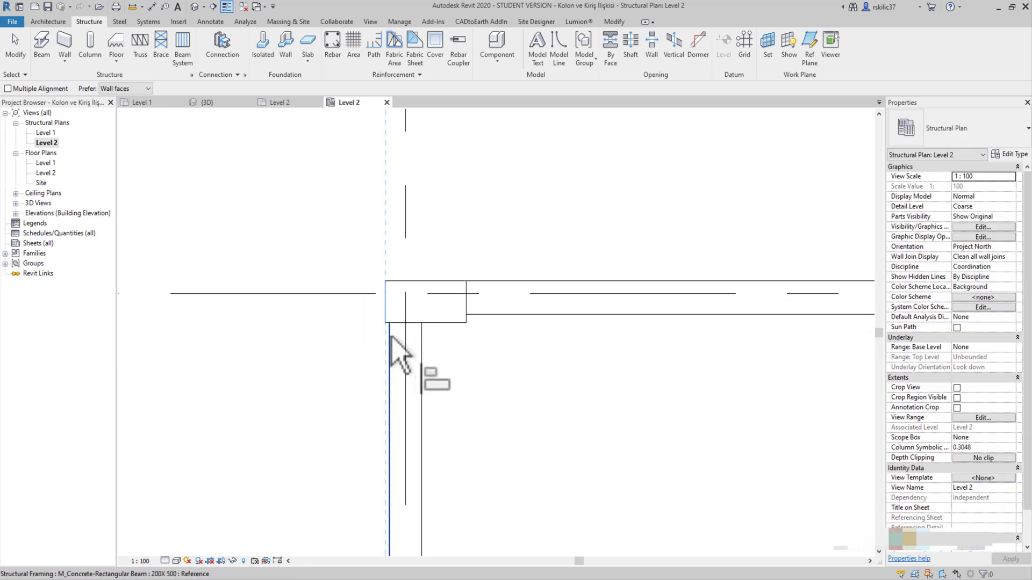
{"action": "scroll", "coordinate": [576, 322], "scroll_direction": "down", "scroll_amount": 2}
{"action": "scroll", "coordinate": [503, 315], "scroll_direction": "up", "scroll_amount": 3}
{"action": "left_click", "coordinate": [494, 336]}
- Align the beam edge at the left junction flush with the bottom column face
{"action": "scroll", "coordinate": [502, 258], "scroll_direction": "down", "scroll_amount": 2}
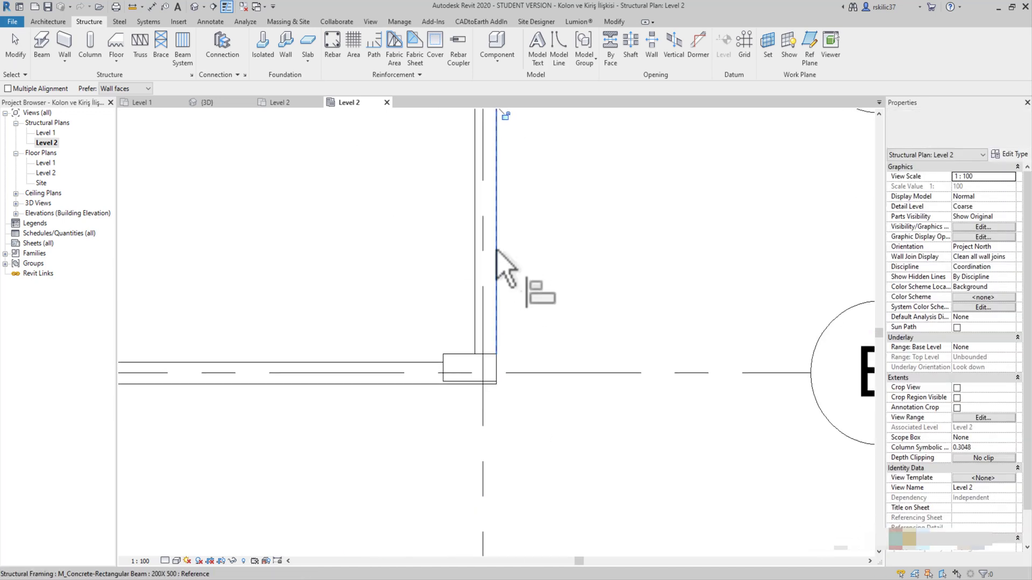
{"action": "scroll", "coordinate": [453, 396], "scroll_direction": "up", "scroll_amount": 2}
{"action": "left_click", "coordinate": [454, 385]}
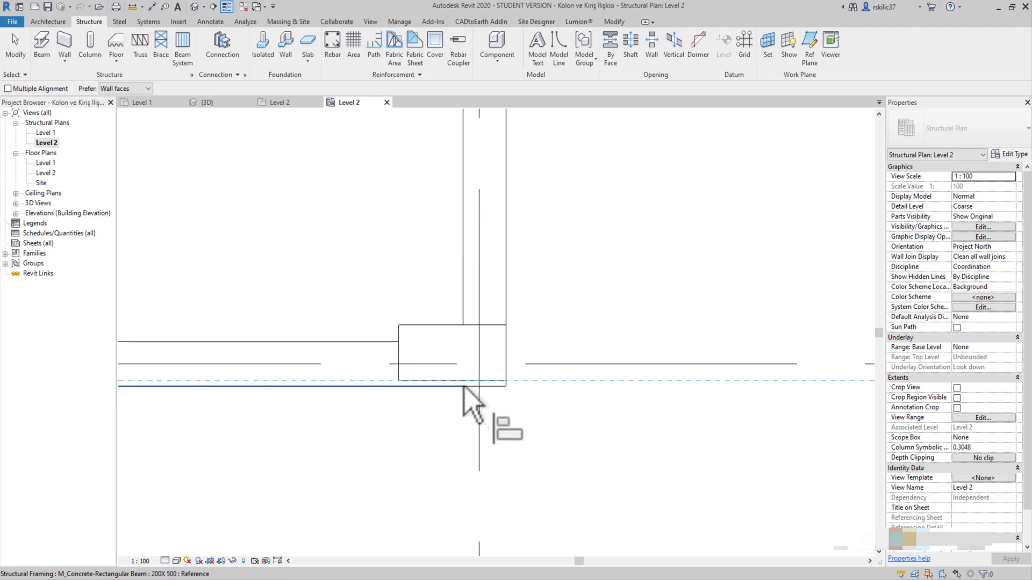
{"action": "scroll", "coordinate": [473, 403], "scroll_direction": "down", "scroll_amount": 3}
{"action": "scroll", "coordinate": [415, 438], "scroll_direction": "up", "scroll_amount": 1}
{"action": "middle_click_drag", "start_coordinate": [415, 438], "coordinate": [394, 437]}
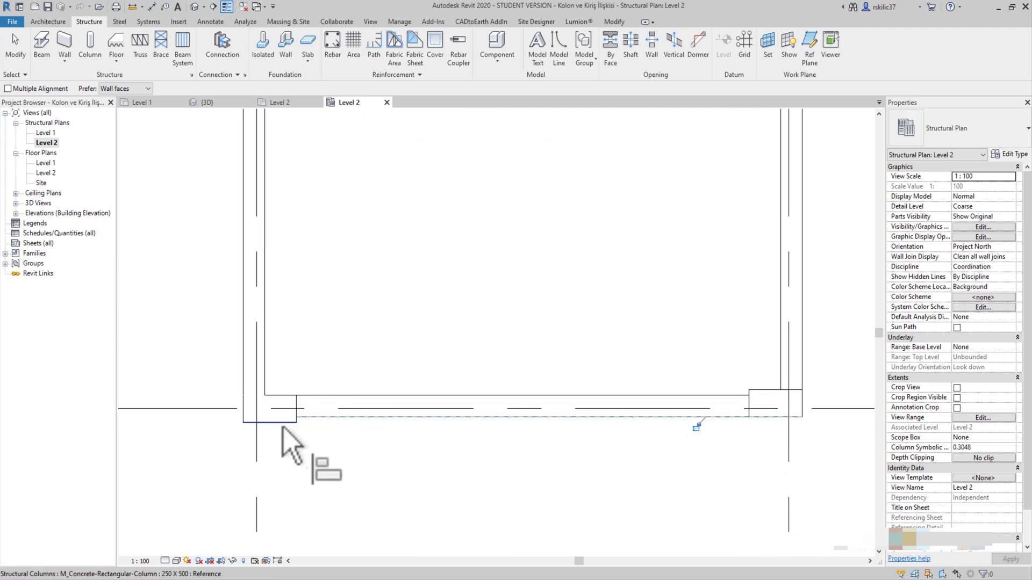
{"action": "scroll", "coordinate": [322, 438], "scroll_direction": "up", "scroll_amount": 2}
{"action": "left_click", "coordinate": [303, 395]}
{"action": "scroll", "coordinate": [301, 398], "scroll_direction": "down", "scroll_amount": 3}
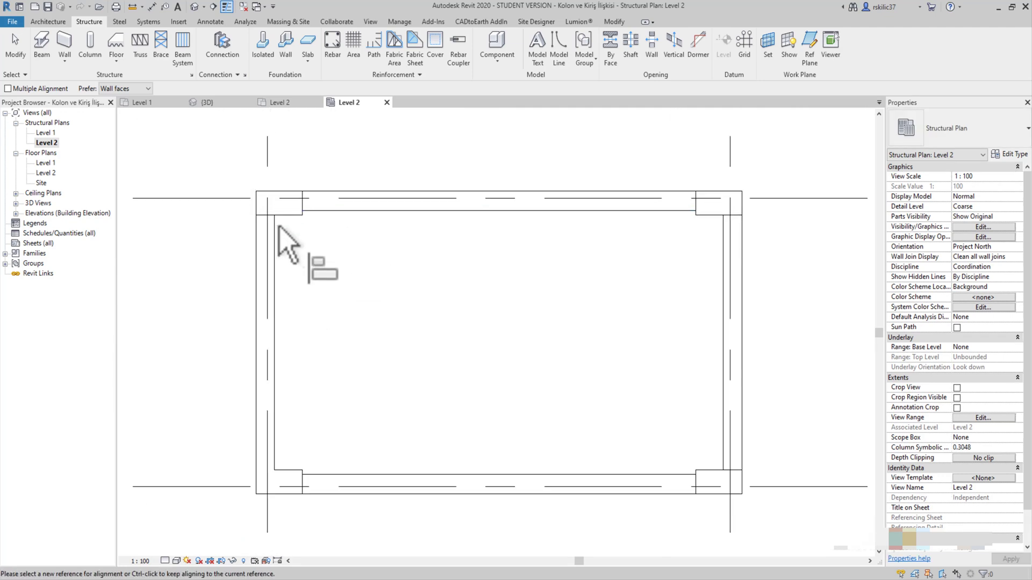
{"action": "left_click", "coordinate": [292, 490]}
- Unjoin the corner column's geometry from the beam
{"action": "scroll", "coordinate": [280, 473], "scroll_direction": "up", "scroll_amount": 3}
{"action": "left_click", "coordinate": [276, 461]}
{"action": "left_click", "coordinate": [267, 492]}
{"action": "key", "text": "Escape"}
{"action": "scroll", "coordinate": [333, 258], "scroll_direction": "down", "scroll_amount": 3}
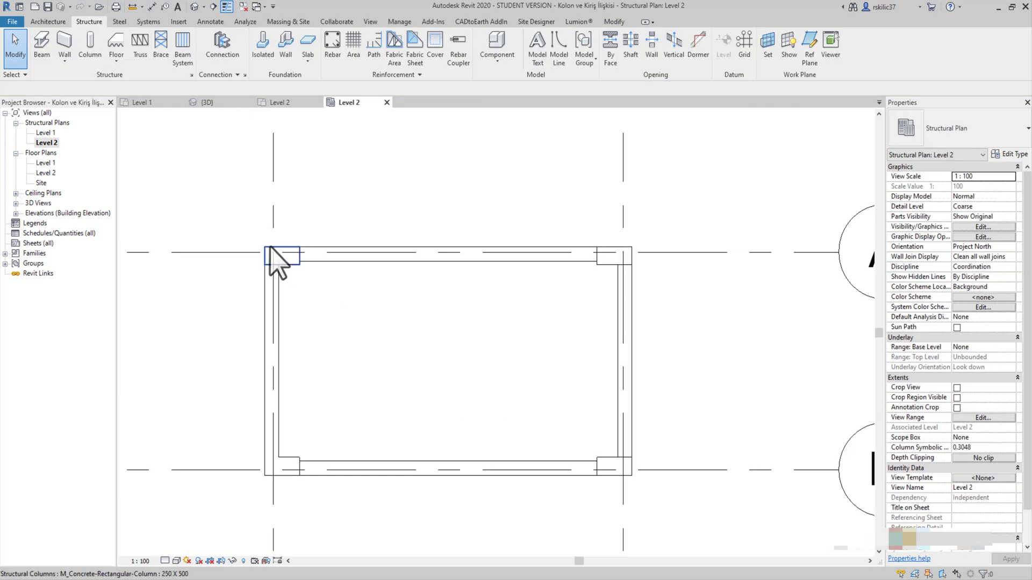
{"action": "scroll", "coordinate": [276, 477], "scroll_direction": "up", "scroll_amount": 3}
{"action": "left_click", "coordinate": [308, 484]}
{"action": "key", "text": "Escape"}
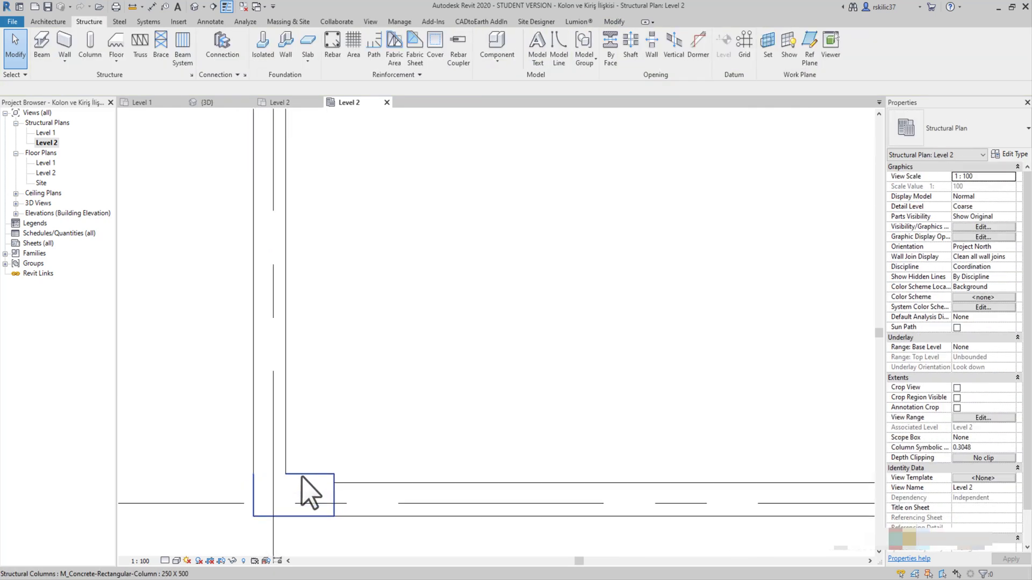
{"action": "left_click", "coordinate": [299, 491]}
{"action": "scroll", "coordinate": [301, 476], "scroll_direction": "up", "scroll_amount": 1}
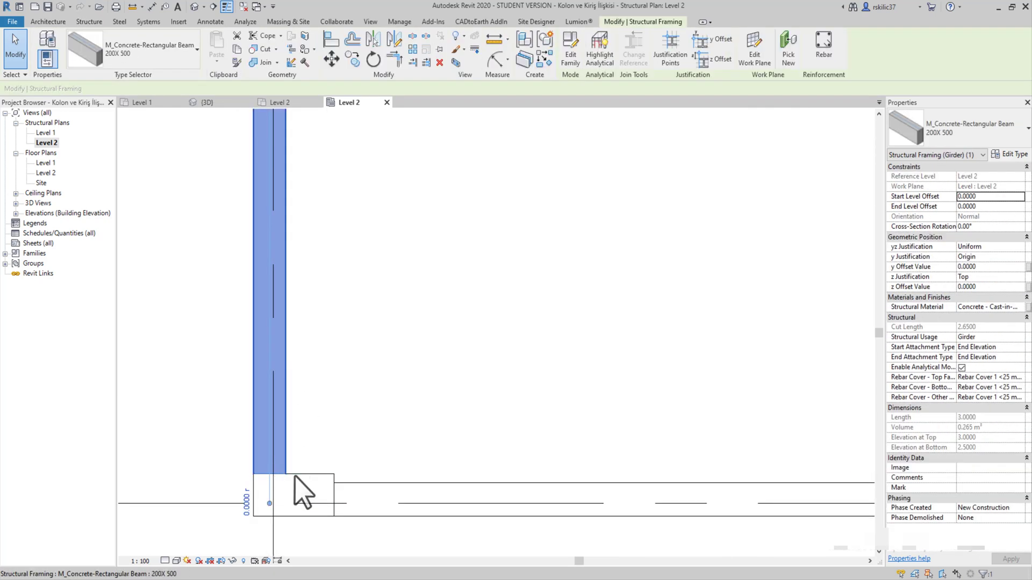
{"action": "left_click", "coordinate": [277, 62]}
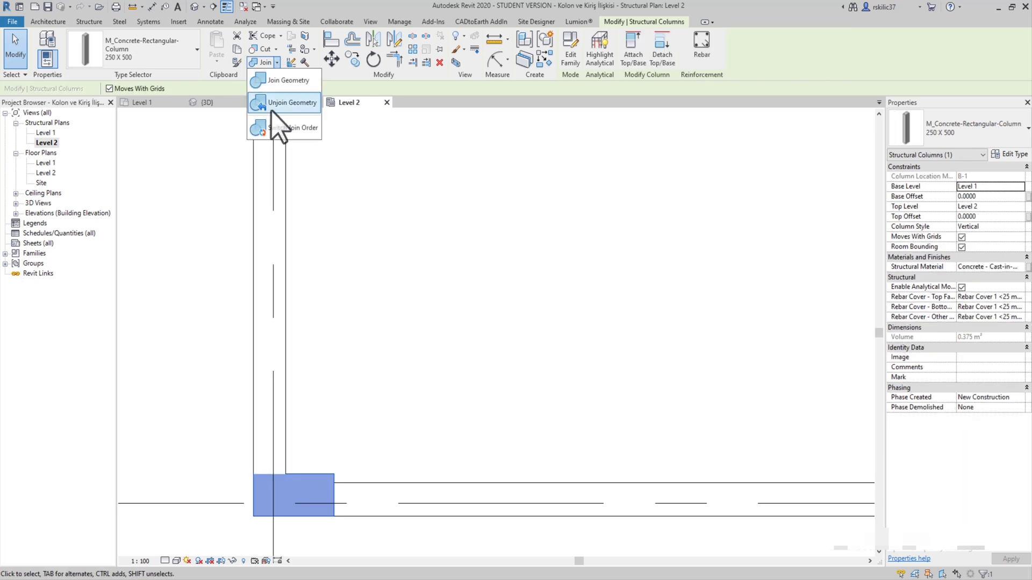
{"action": "left_click", "coordinate": [285, 108]}
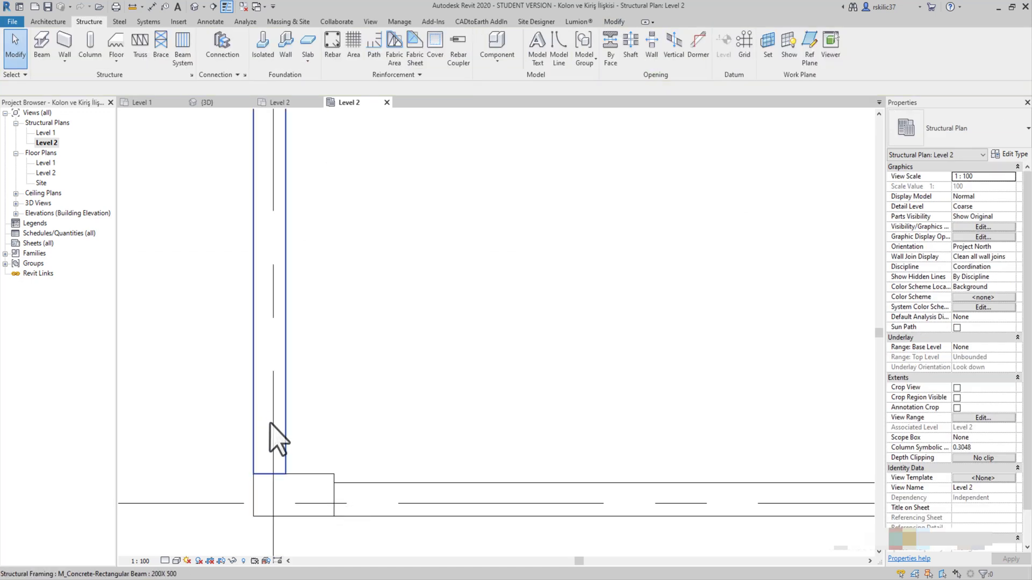
- Return to the {3D} view
{"action": "scroll", "coordinate": [277, 437], "scroll_direction": "down", "scroll_amount": 5}
{"action": "scroll", "coordinate": [460, 412], "scroll_direction": "up", "scroll_amount": 2}
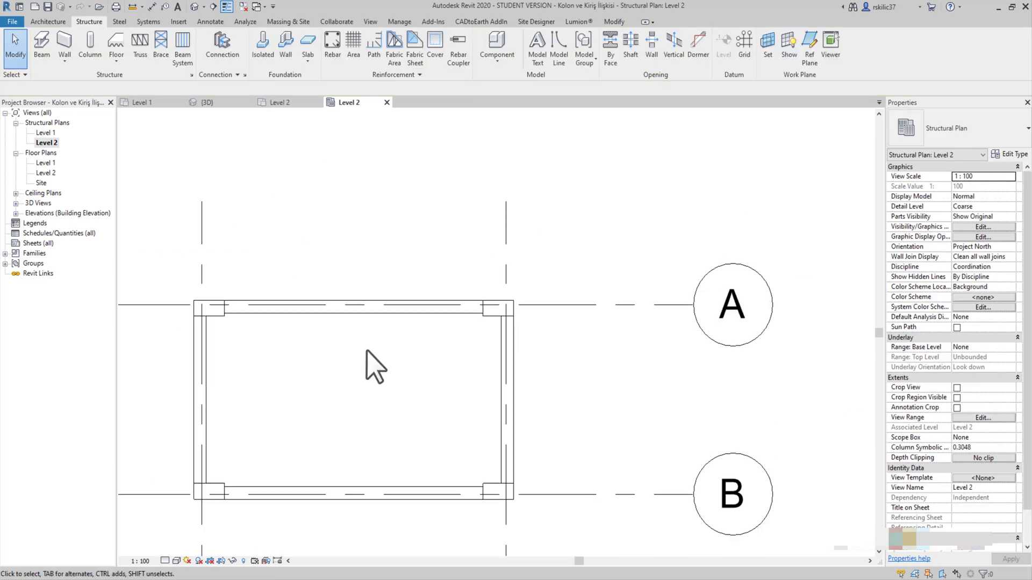
{"action": "left_click", "coordinate": [192, 10]}
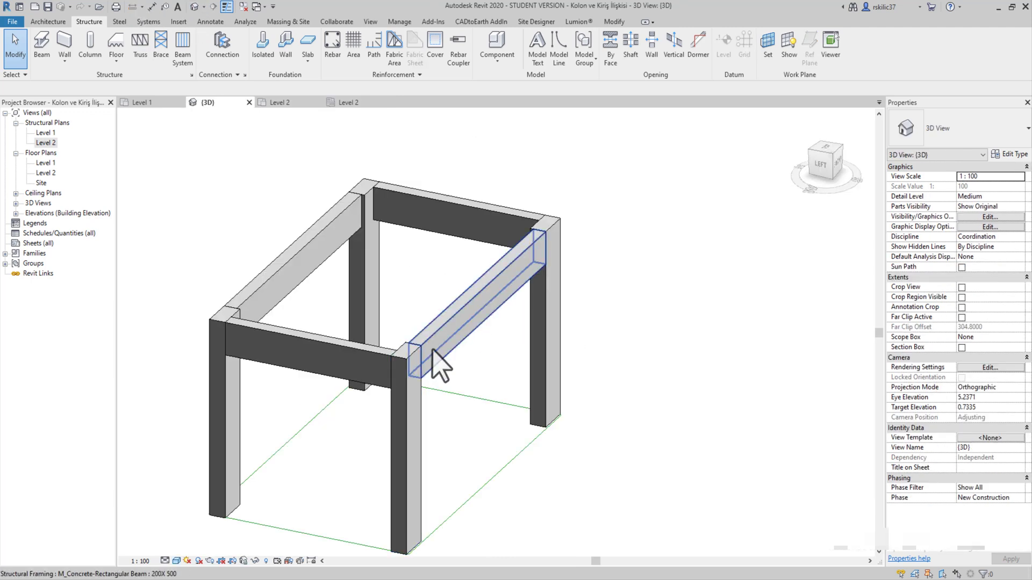
- Orbit the frame and open the front-left M_Concrete-Rectangular-Column family for editing
{"action": "scroll", "coordinate": [461, 357], "scroll_direction": "down", "scroll_amount": 3}
{"action": "middle_click_drag", "start_coordinate": [410, 357], "coordinate": [618, 347], "text": "shift"}
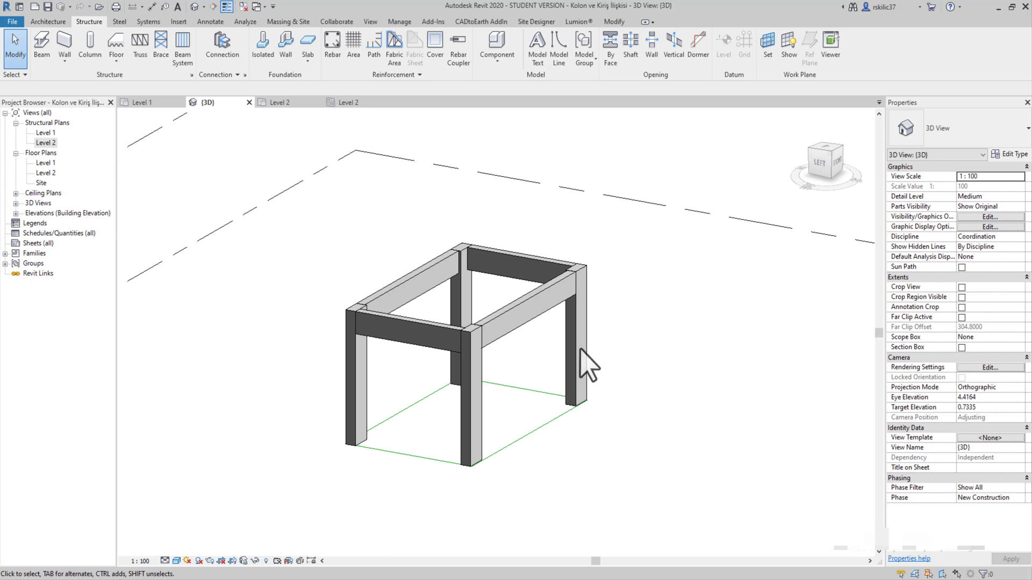
{"action": "middle_click_drag", "start_coordinate": [645, 438], "coordinate": [575, 437], "text": "shift"}
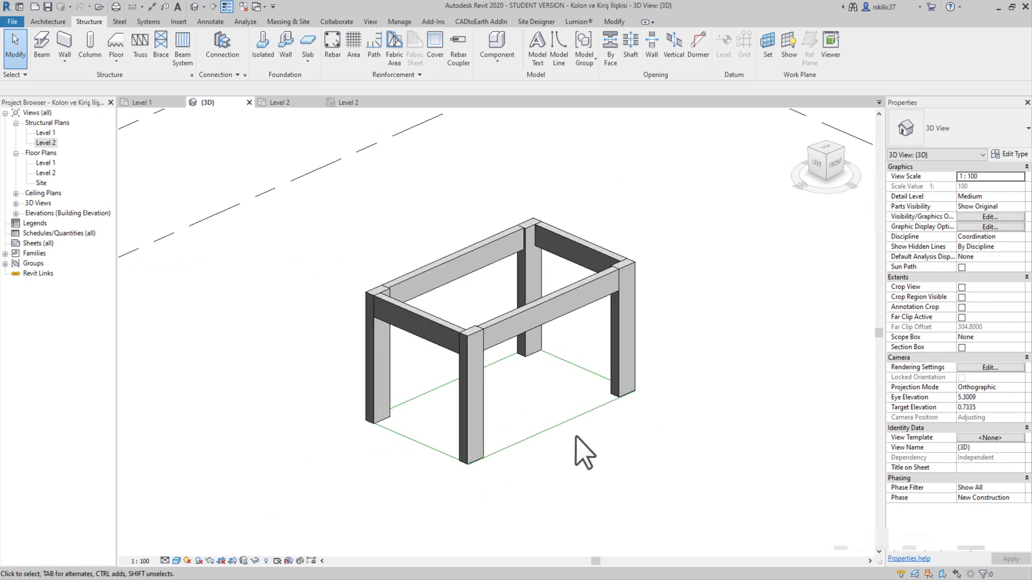
{"action": "left_click", "coordinate": [475, 409]}
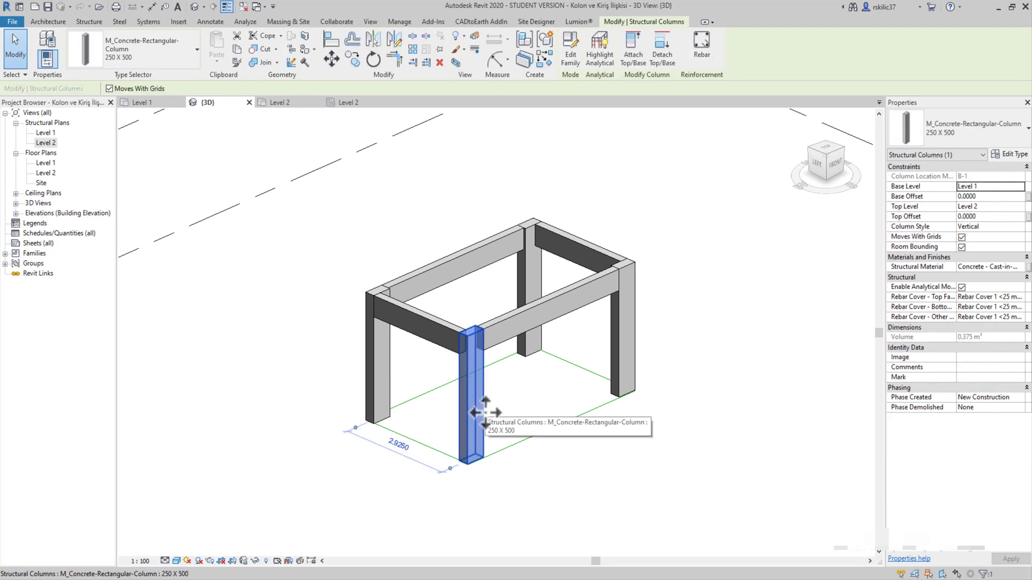
{"action": "left_click", "coordinate": [571, 54]}
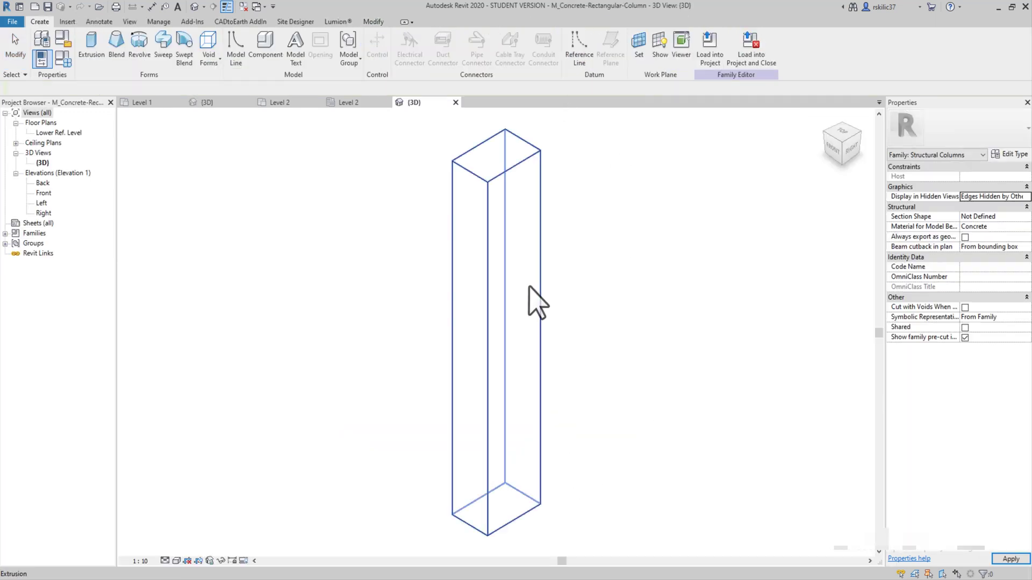
- On the Lower Ref. Level plan, sketch an extrusion rectangle snapped to the column's corners
{"action": "left_click", "coordinate": [38, 133]}
{"action": "double_click", "coordinate": [37, 133]}
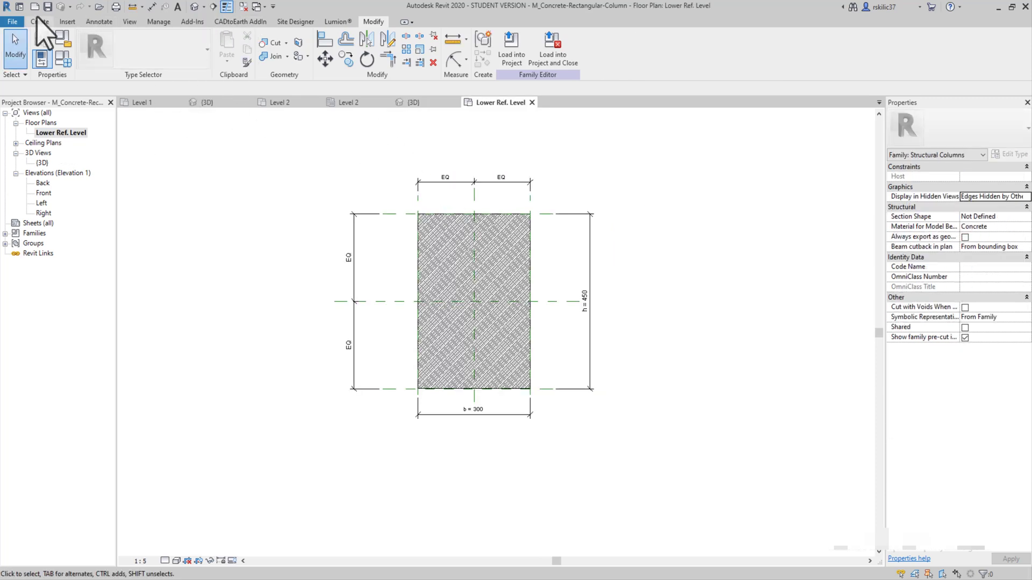
{"action": "left_click", "coordinate": [38, 22]}
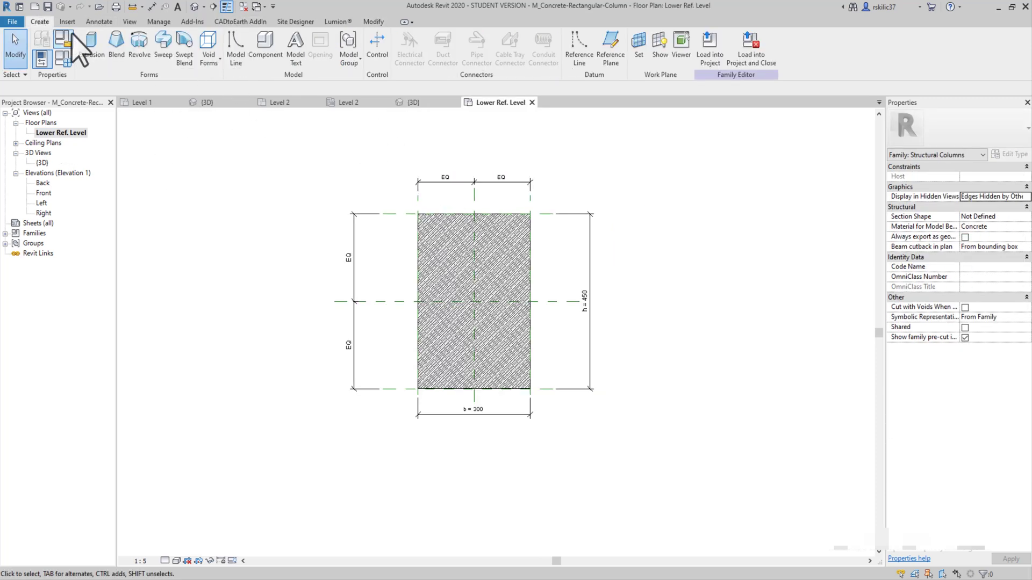
{"action": "left_click", "coordinate": [540, 37]}
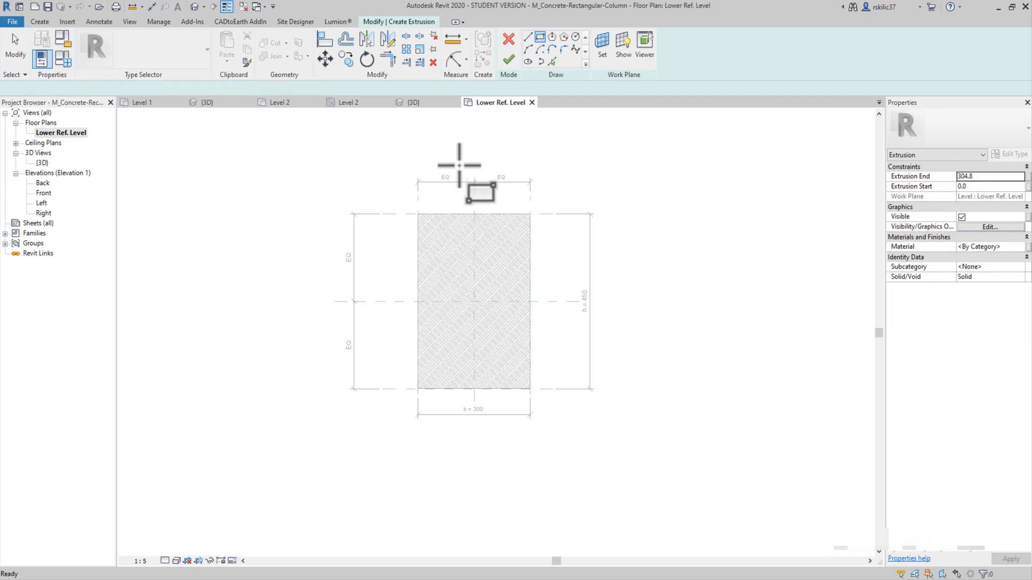
{"action": "scroll", "coordinate": [456, 166], "scroll_direction": "up", "scroll_amount": 1}
{"action": "left_click", "coordinate": [407, 228]}
{"action": "left_click", "coordinate": [555, 458]}
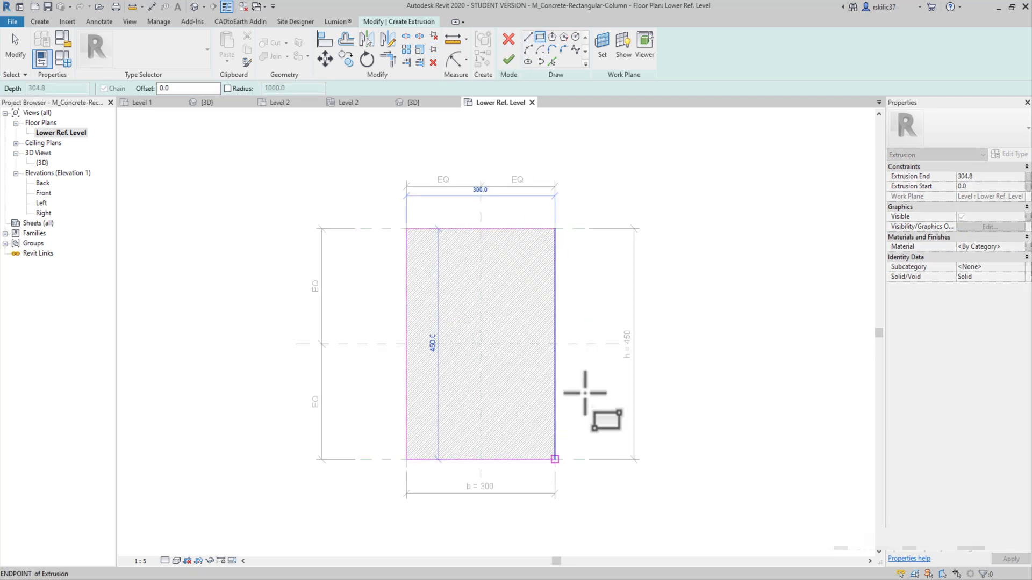
{"action": "key", "text": "Escape"}
{"action": "key", "text": "Escape"}
- Set the family's length units to centimetres with UN
{"action": "key", "text": "u"}
{"action": "key", "text": "n"}
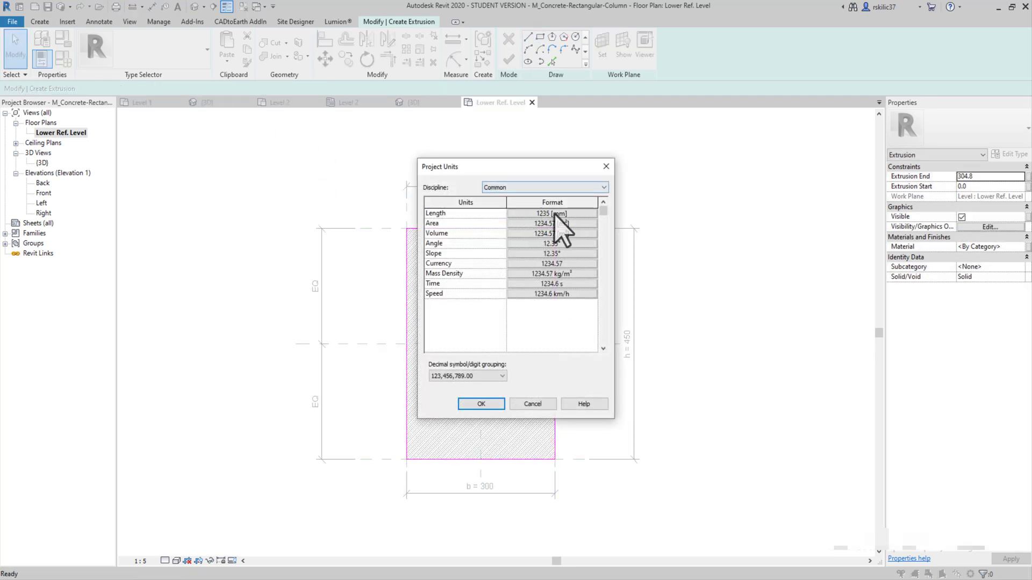
{"action": "left_click", "coordinate": [564, 211]}
{"action": "left_click", "coordinate": [540, 234]}
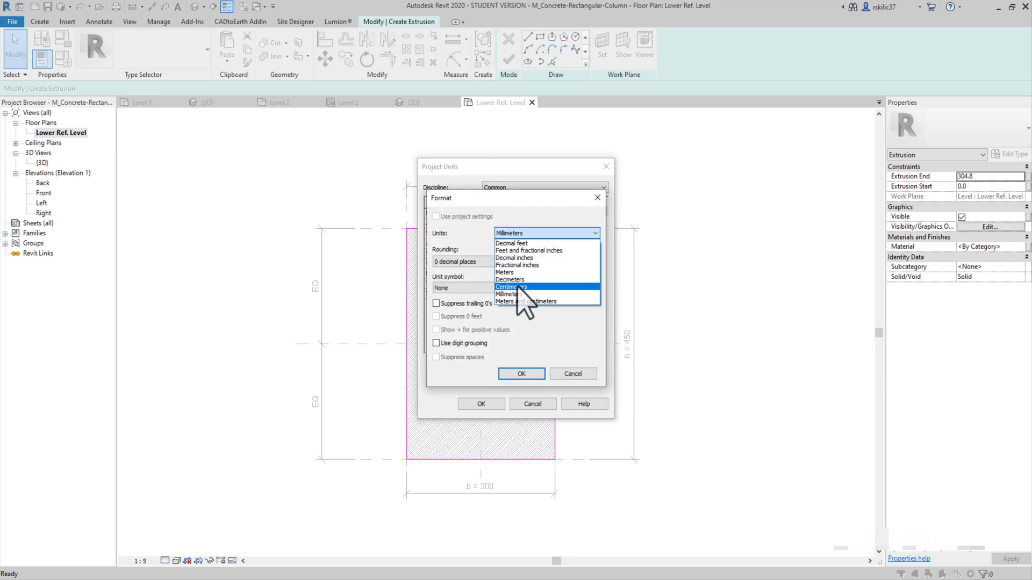
{"action": "left_click", "coordinate": [513, 286]}
{"action": "left_click", "coordinate": [522, 373]}
{"action": "left_click", "coordinate": [481, 404]}
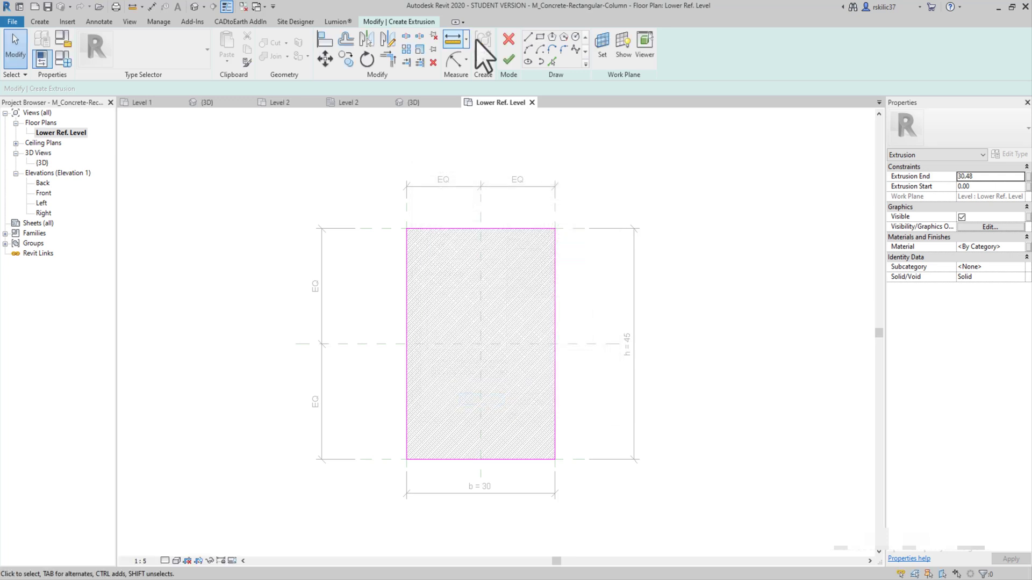
- Draw a rectangle at offset 3 around the column, finish the extrusion, and stretch its top upward
{"action": "left_click", "coordinate": [540, 37]}
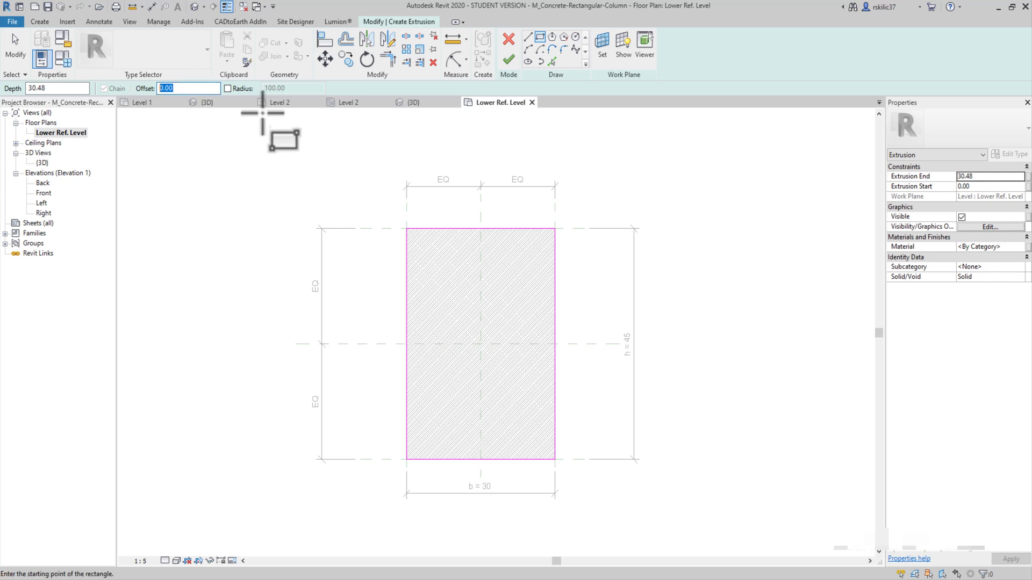
{"action": "type", "text": "3"}
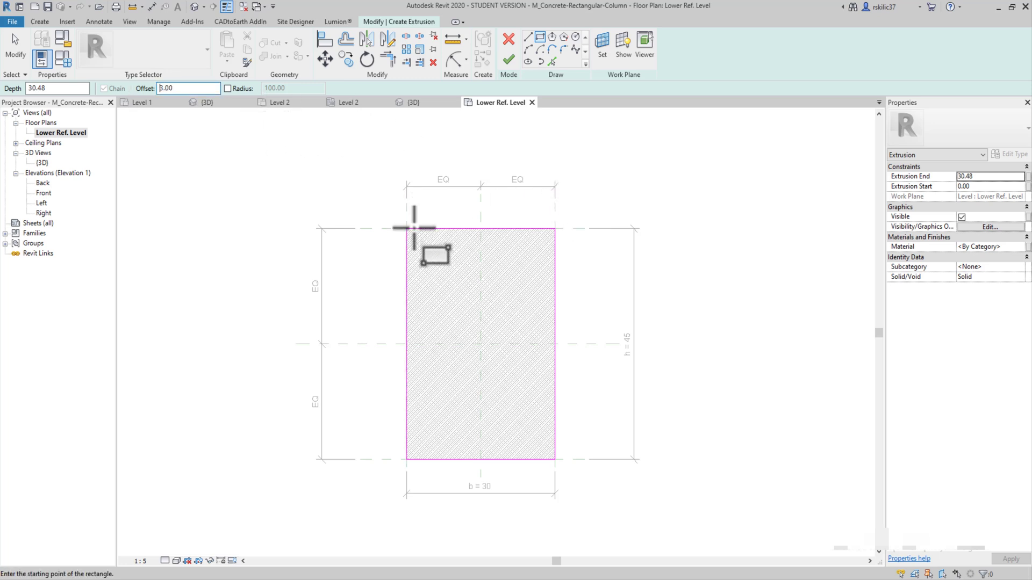
{"action": "left_click", "coordinate": [407, 229]}
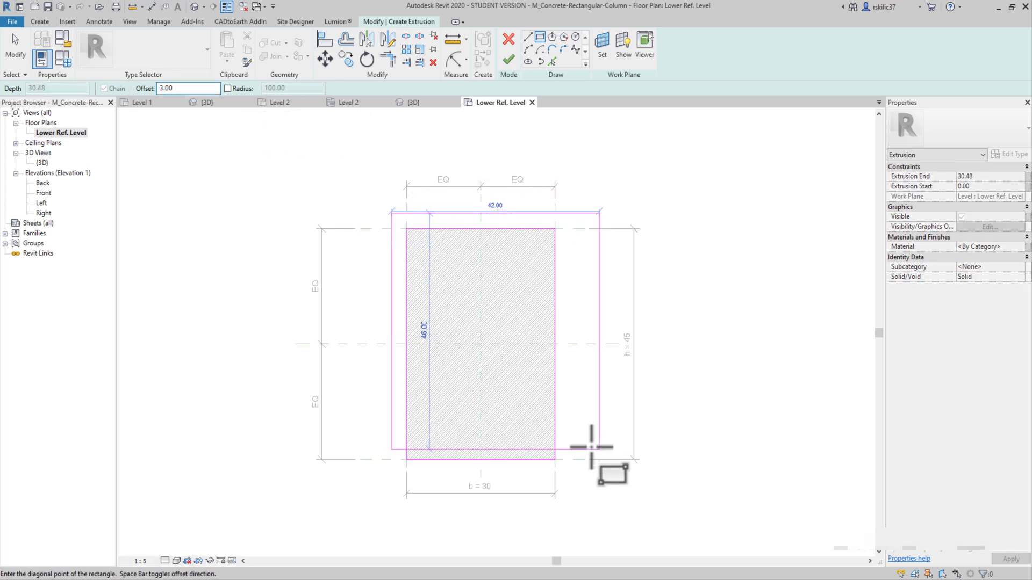
{"action": "left_click", "coordinate": [556, 459]}
{"action": "key", "text": "Escape"}
{"action": "key", "text": "Escape"}
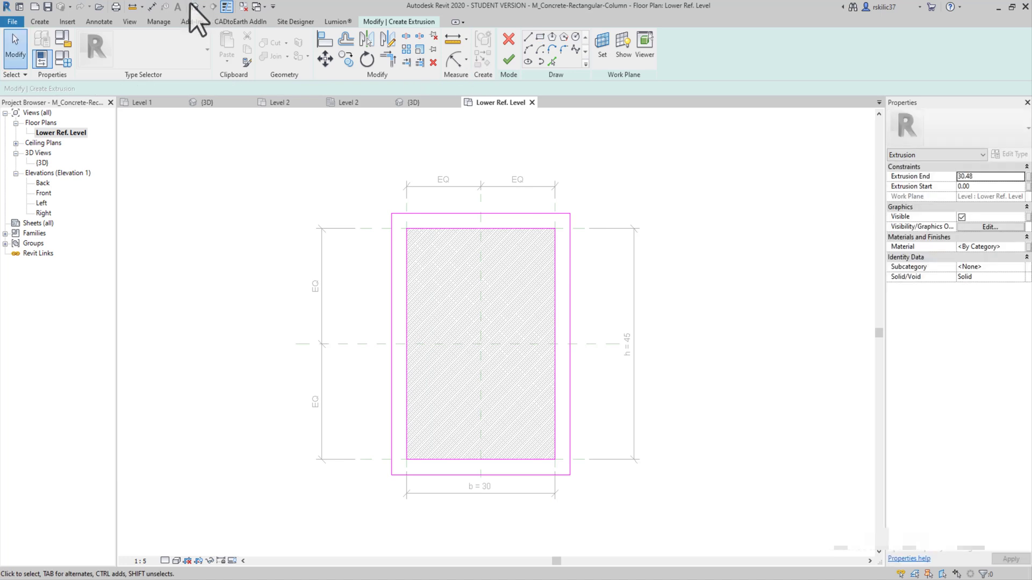
{"action": "left_click", "coordinate": [195, 7]}
{"action": "scroll", "coordinate": [472, 466], "scroll_direction": "up", "scroll_amount": 2}
{"action": "left_click", "coordinate": [509, 59]}
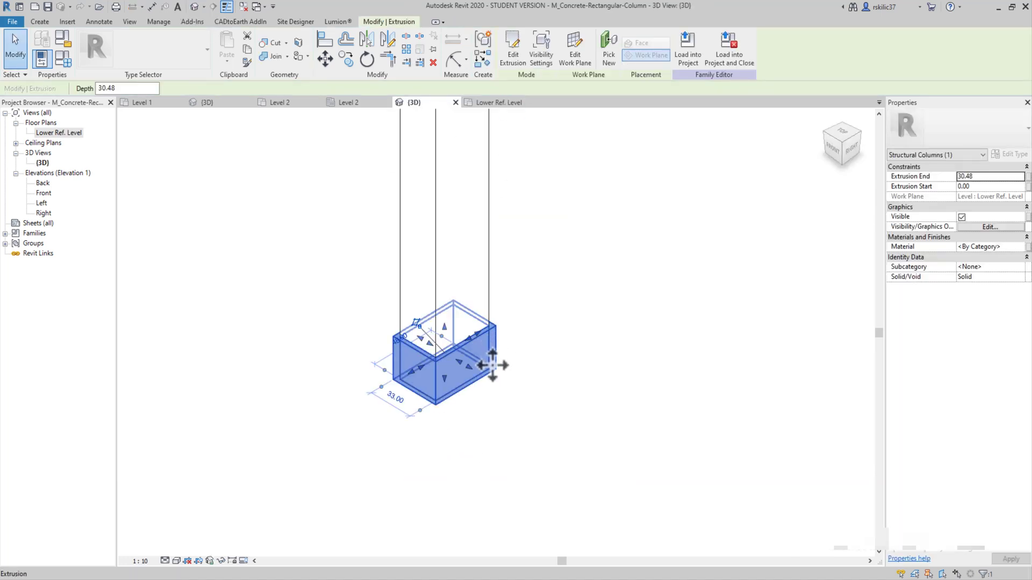
{"action": "left_click_drag", "start_coordinate": [445, 328], "coordinate": [426, 164]}
- Raise the shell's top to an Extrusion End of 250.00 and orbit to check it
{"action": "scroll", "coordinate": [405, 239], "scroll_direction": "up", "scroll_amount": 2}
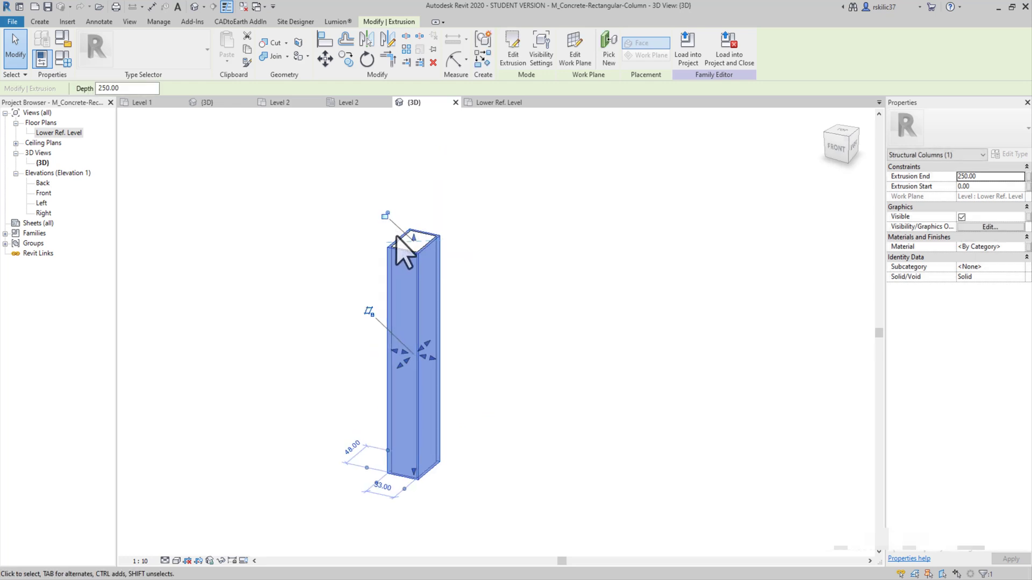
{"action": "scroll", "coordinate": [398, 237], "scroll_direction": "up", "scroll_amount": 2}
{"action": "scroll", "coordinate": [370, 194], "scroll_direction": "down", "scroll_amount": 2}
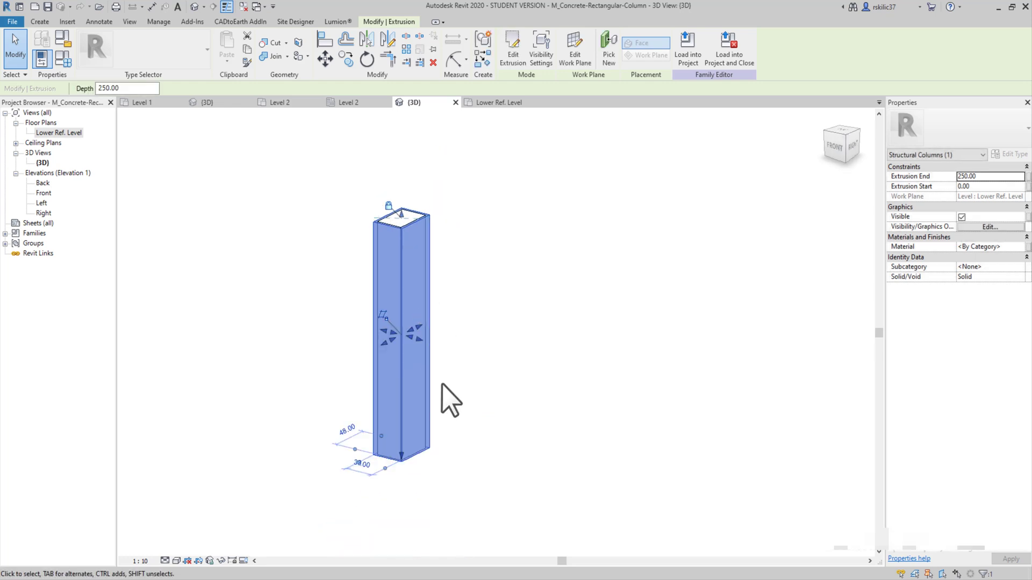
{"action": "left_click_drag", "start_coordinate": [401, 455], "coordinate": [393, 460]}
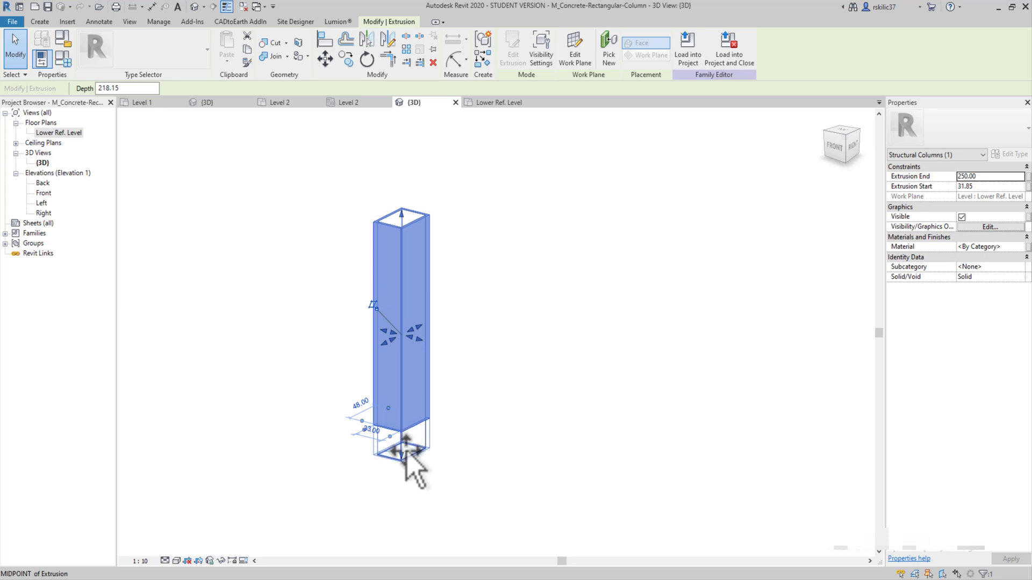
{"action": "scroll", "coordinate": [392, 459], "scroll_direction": "up", "scroll_amount": 1}
{"action": "scroll", "coordinate": [430, 480], "scroll_direction": "down", "scroll_amount": 2}
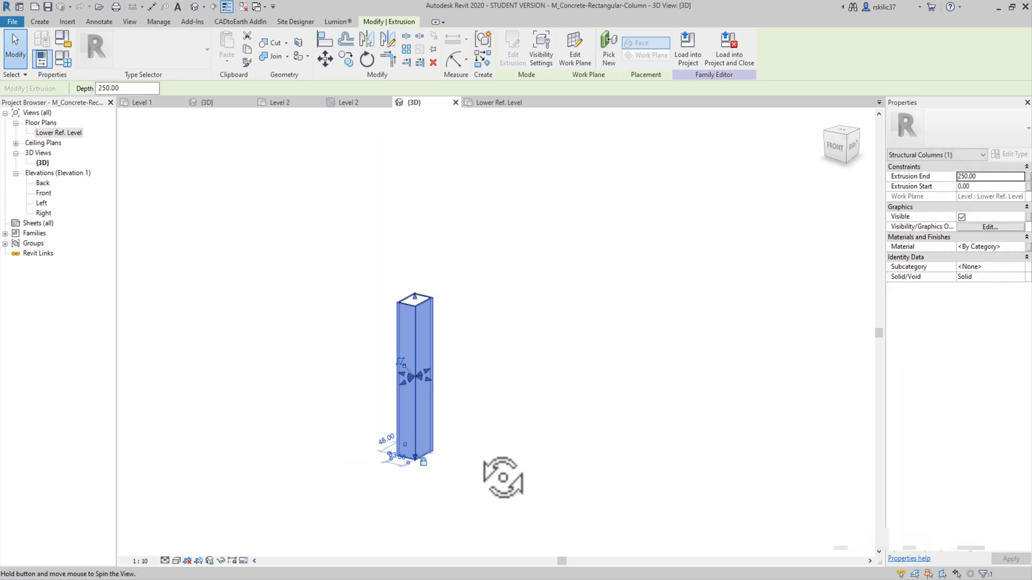
{"action": "middle_click_drag", "start_coordinate": [502, 477], "coordinate": [431, 341], "text": "shift"}
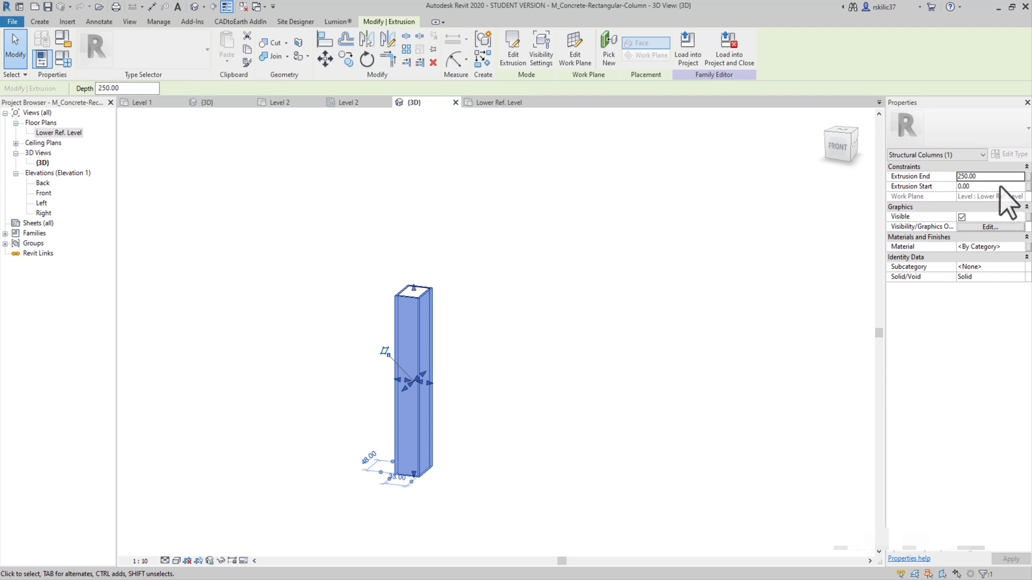
- Link the extrusion's material to a new family parameter named Siva Material
{"action": "left_click", "coordinate": [1027, 247]}
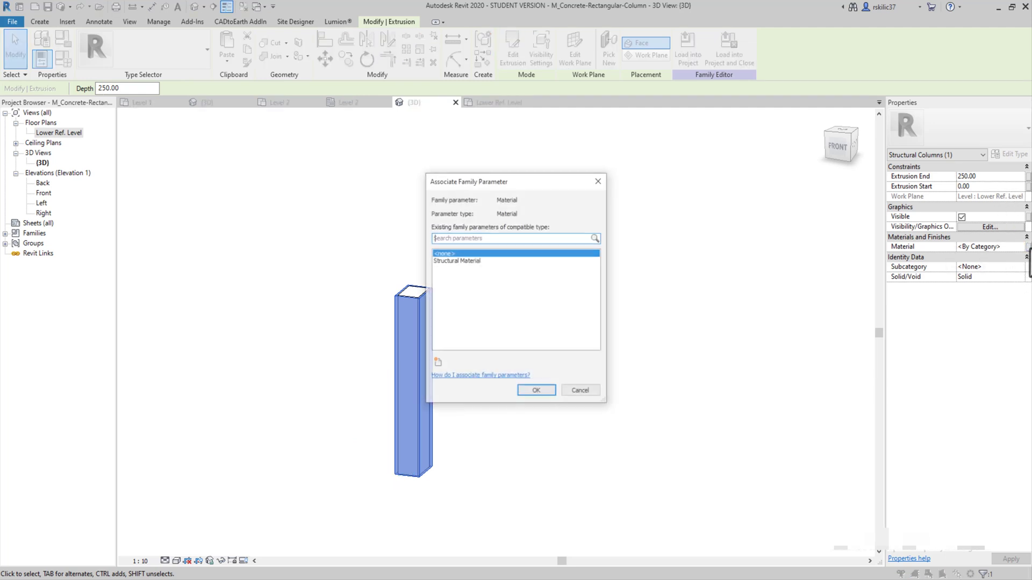
{"action": "left_click", "coordinate": [436, 377]}
{"action": "type", "text": "Siva Material"}
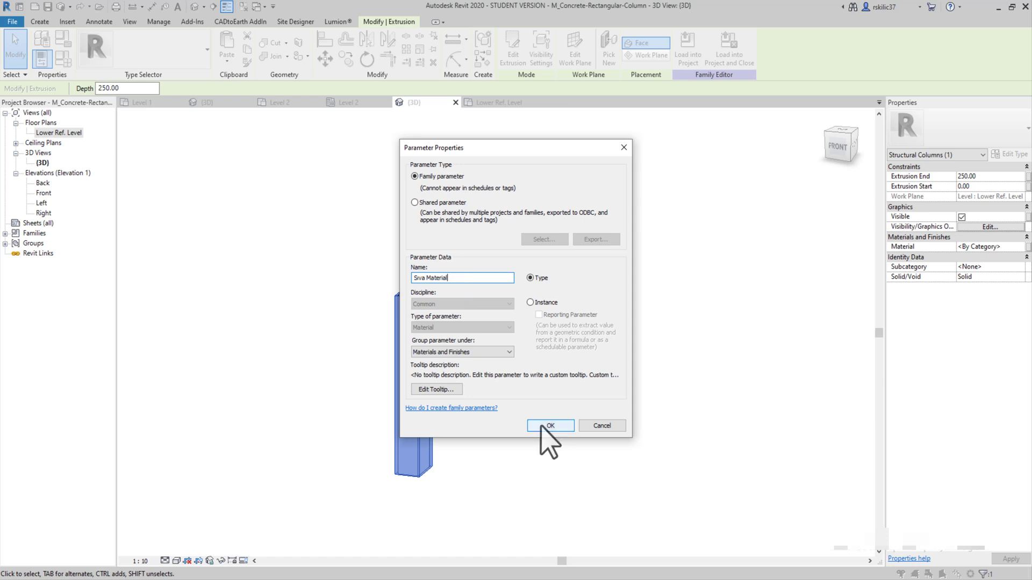
{"action": "left_click", "coordinate": [547, 426]}
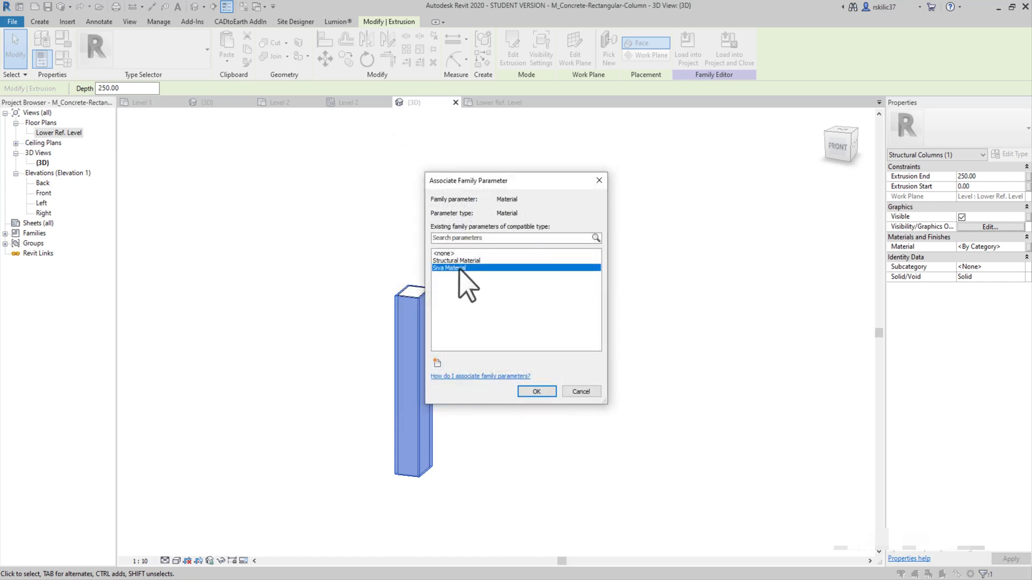
{"action": "left_click", "coordinate": [537, 391]}
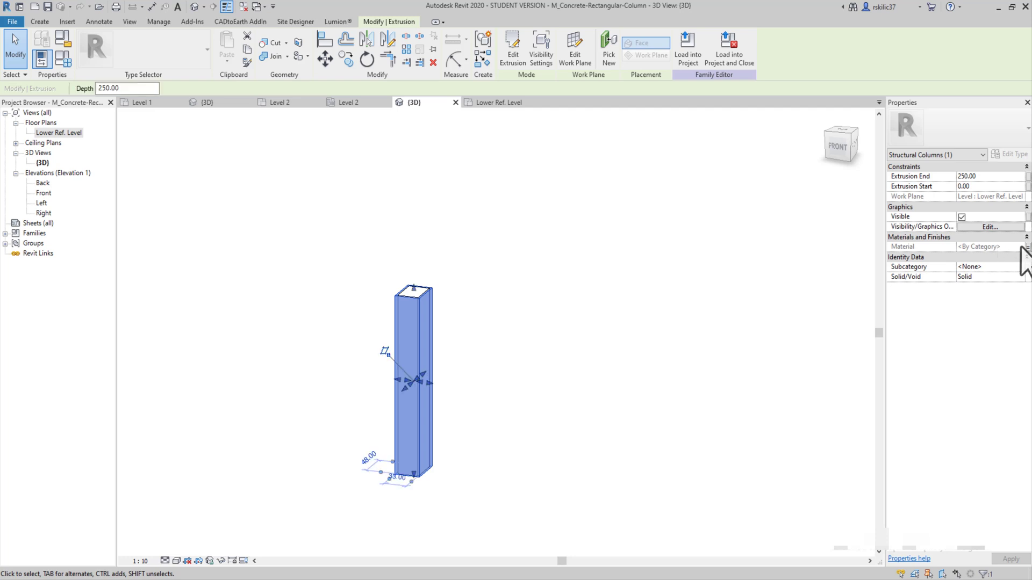
- In Family Types, set Siva Material to Wall Texture, Stucco
{"action": "left_click", "coordinate": [67, 64]}
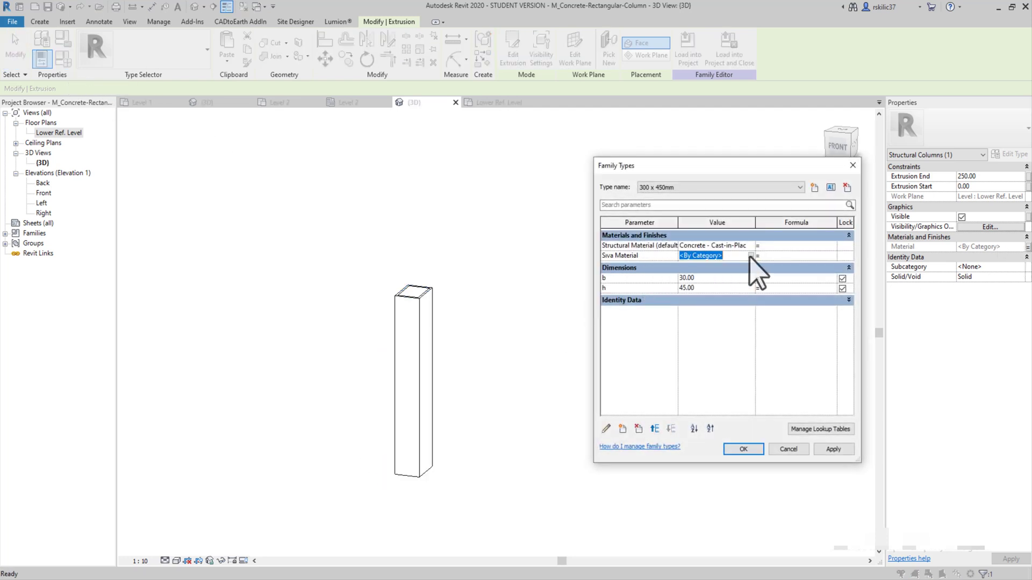
{"action": "left_click", "coordinate": [751, 256]}
{"action": "type", "text": "wall"}
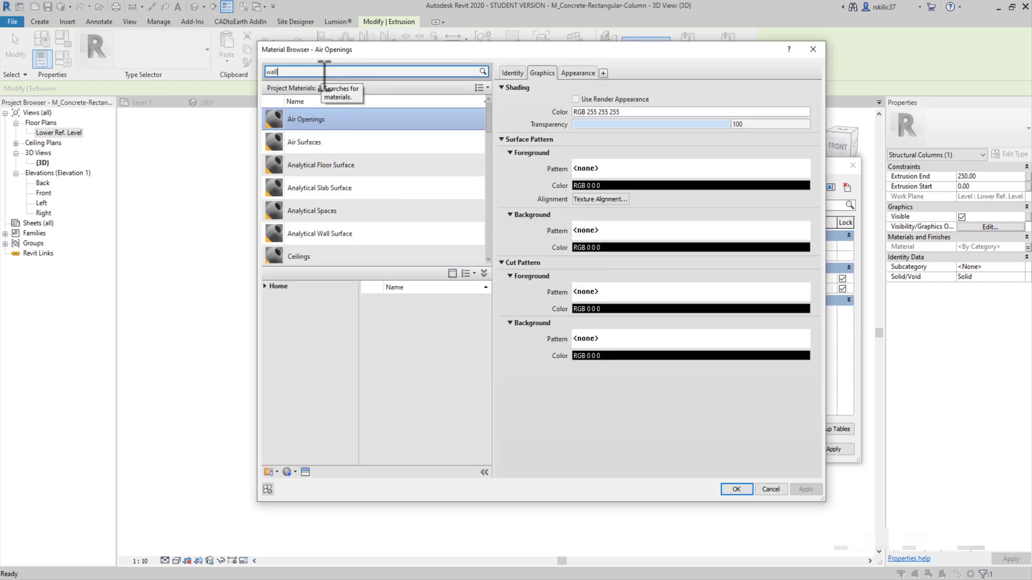
{"action": "type", "text": "texture"}
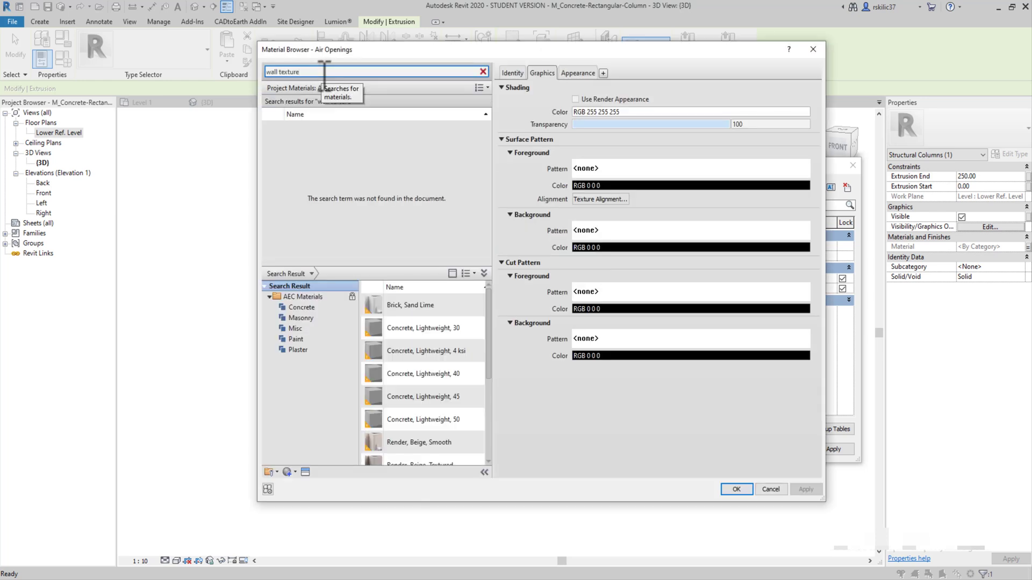
{"action": "double_click", "coordinate": [426, 389]}
{"action": "double_click", "coordinate": [352, 134]}
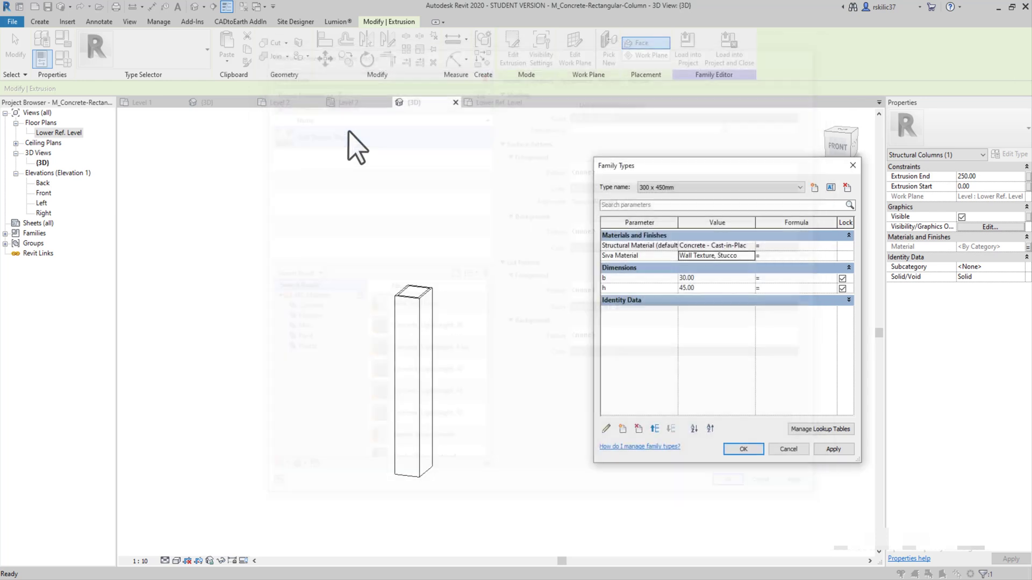
{"action": "left_click", "coordinate": [743, 448]}
{"action": "mouse_move", "coordinate": [427, 341]}
{"action": "middle_mouse_down", "text": "shift"}
{"action": "mouse_move", "coordinate": [535, 330]}
{"action": "mouse_move", "coordinate": [397, 311]}
{"action": "middle_mouse_up", "text": "shift"}
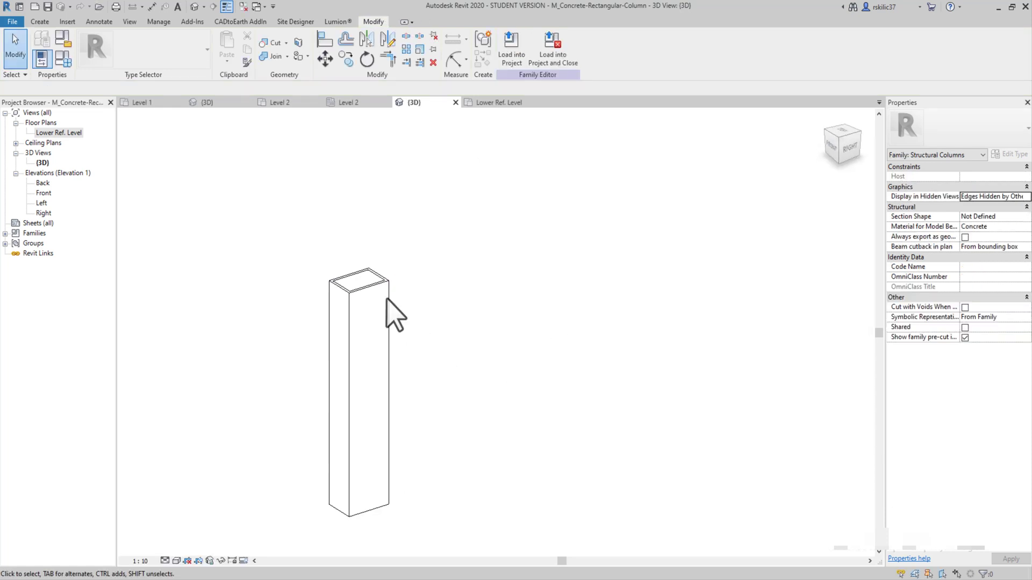
- Load the edited column family into the frame project, overwriting the existing version
{"action": "left_click", "coordinate": [530, 35]}
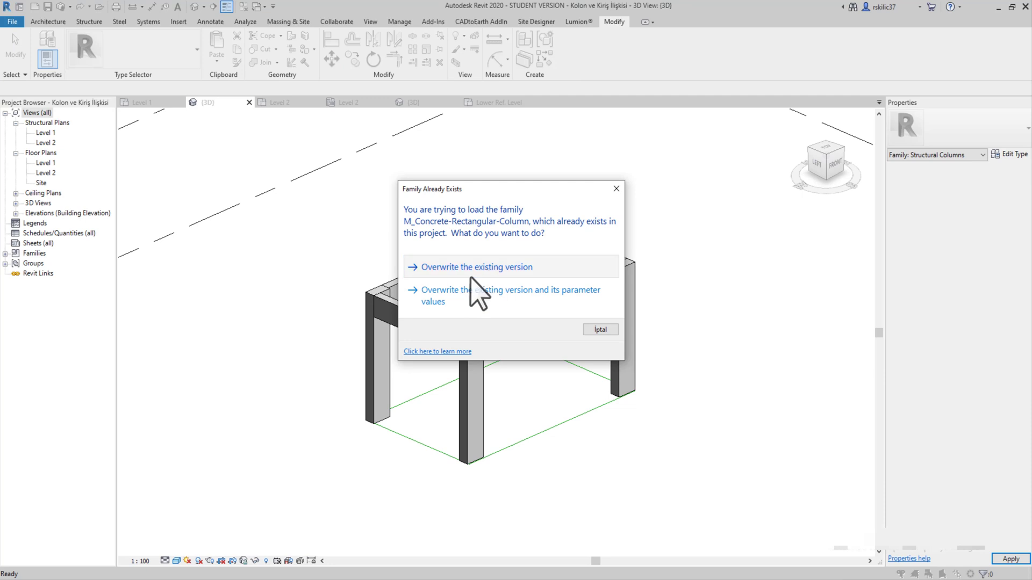
{"action": "left_click", "coordinate": [470, 277]}
{"action": "scroll", "coordinate": [369, 322], "scroll_direction": "up", "scroll_amount": 3}
- Orbit to a beam-column joint and select a beam to edit its family
{"action": "middle_click_drag", "start_coordinate": [376, 322], "coordinate": [511, 422], "text": "shift"}
{"action": "scroll", "coordinate": [578, 391], "scroll_direction": "up", "scroll_amount": 5}
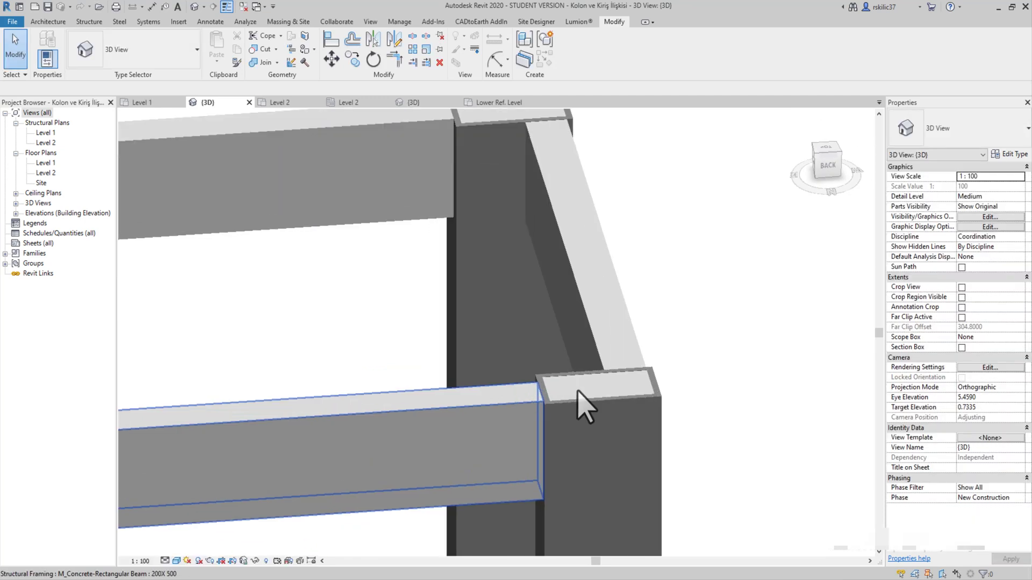
{"action": "scroll", "coordinate": [652, 369], "scroll_direction": "down", "scroll_amount": 2}
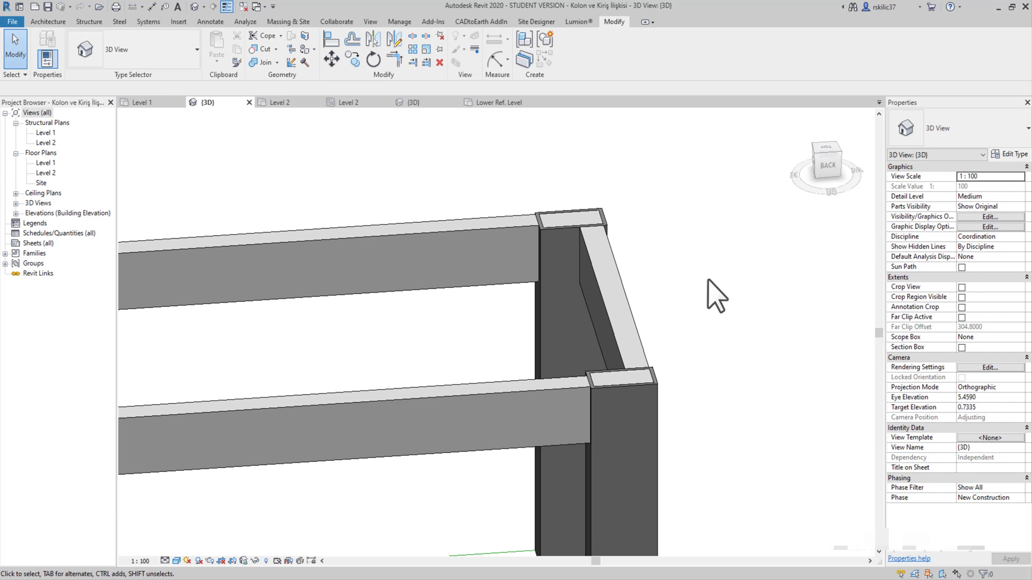
{"action": "scroll", "coordinate": [717, 296], "scroll_direction": "down", "scroll_amount": 3}
{"action": "mouse_move", "coordinate": [617, 289]}
{"action": "middle_mouse_down", "text": "shift"}
{"action": "mouse_move", "coordinate": [369, 285]}
{"action": "mouse_move", "coordinate": [562, 102]}
{"action": "middle_mouse_up", "text": "shift"}
{"action": "left_click", "coordinate": [369, 286]}
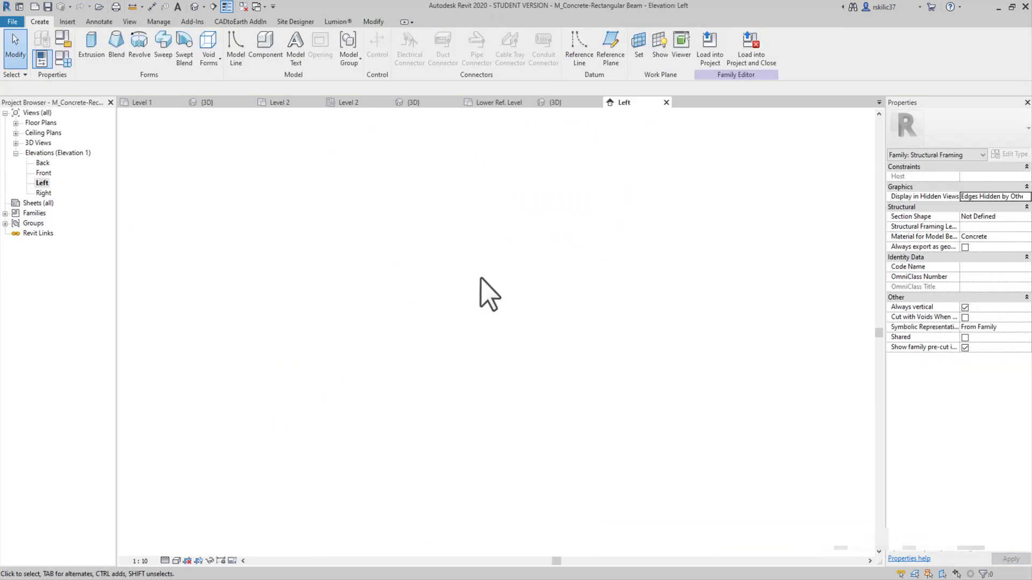
- Start an extrusion and sketch a rectangle over the beam outline
{"action": "left_click", "coordinate": [91, 46]}
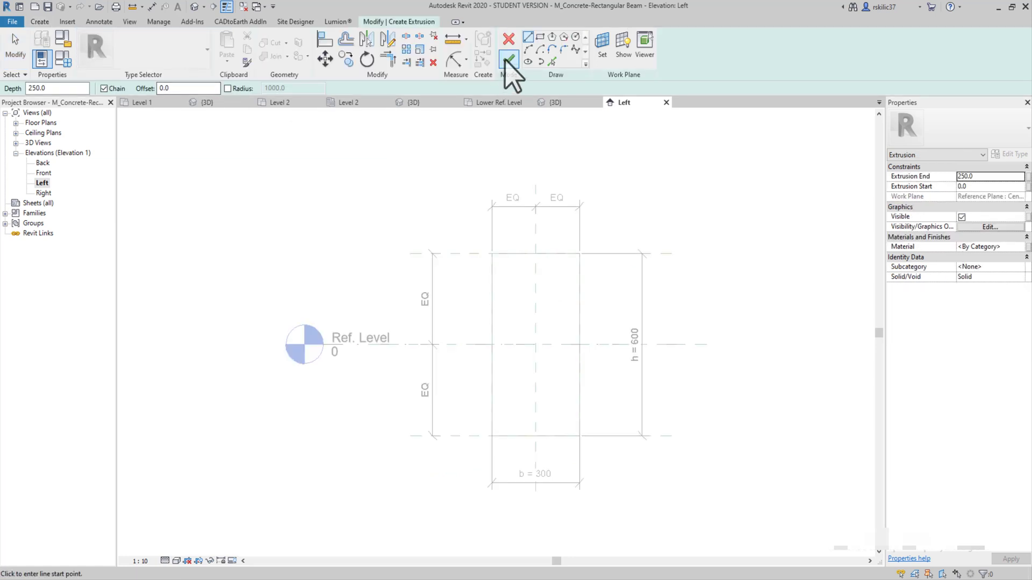
{"action": "left_click", "coordinate": [540, 37]}
{"action": "left_click", "coordinate": [492, 254]}
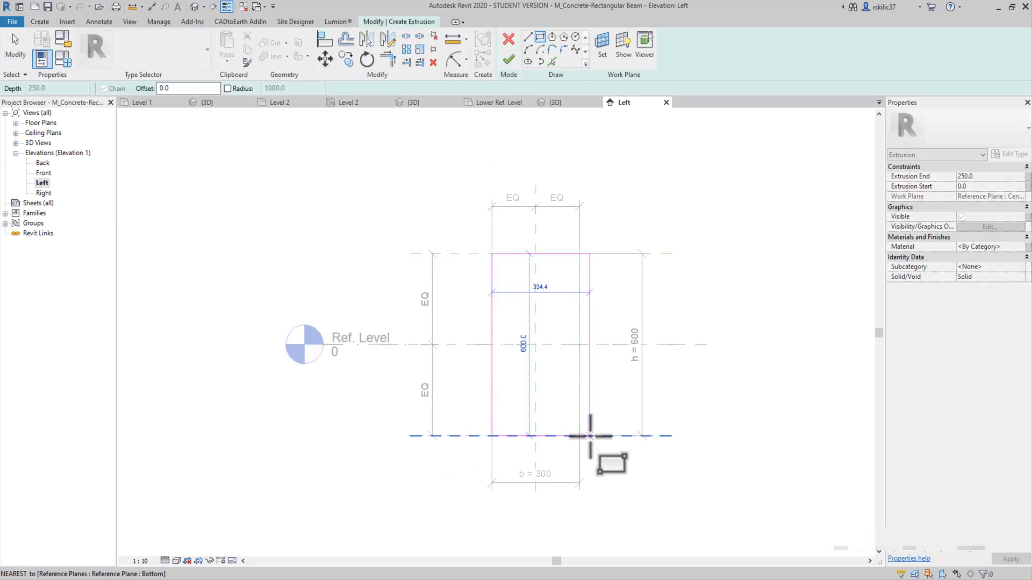
{"action": "left_click", "coordinate": [589, 435]}
- Switch the family's length units to centimetres
{"action": "key", "text": "u"}
{"action": "key", "text": "n"}
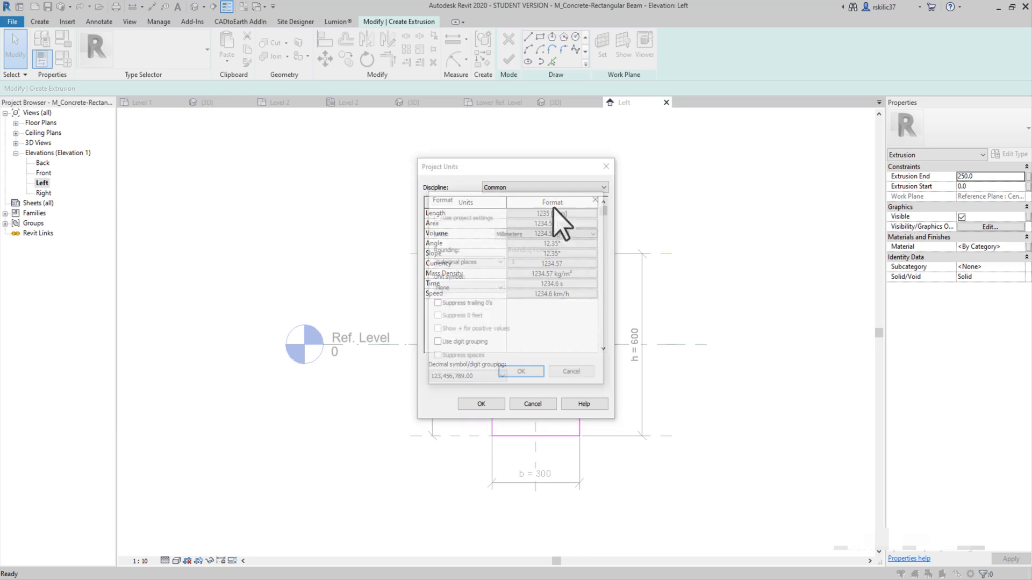
{"action": "left_click", "coordinate": [564, 234]}
{"action": "left_click", "coordinate": [535, 295]}
{"action": "left_click", "coordinate": [521, 372]}
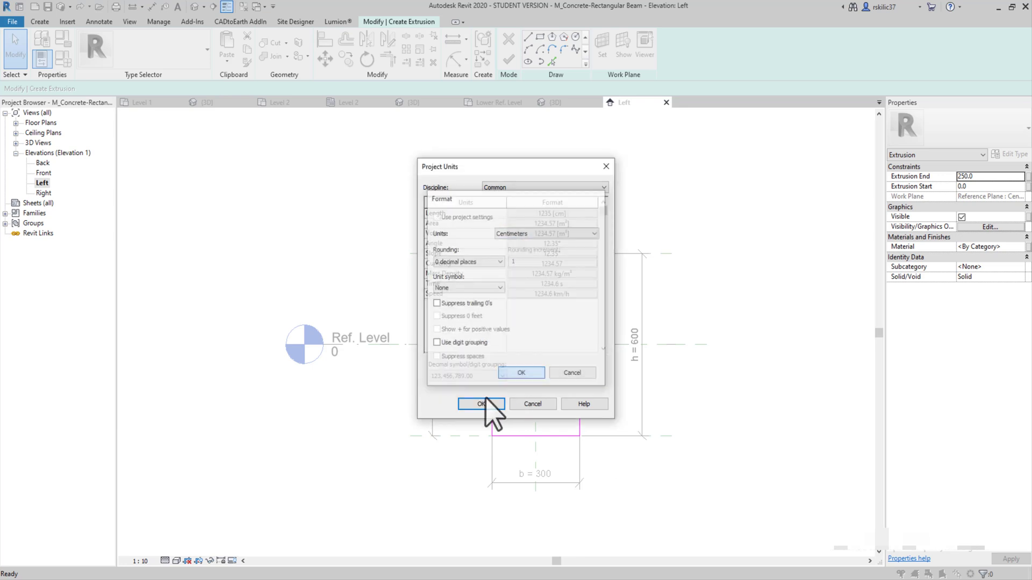
{"action": "left_click", "coordinate": [481, 405]}
- Draw a rectangle 3 cm outside the beam and delete its top line
{"action": "left_click", "coordinate": [539, 38]}
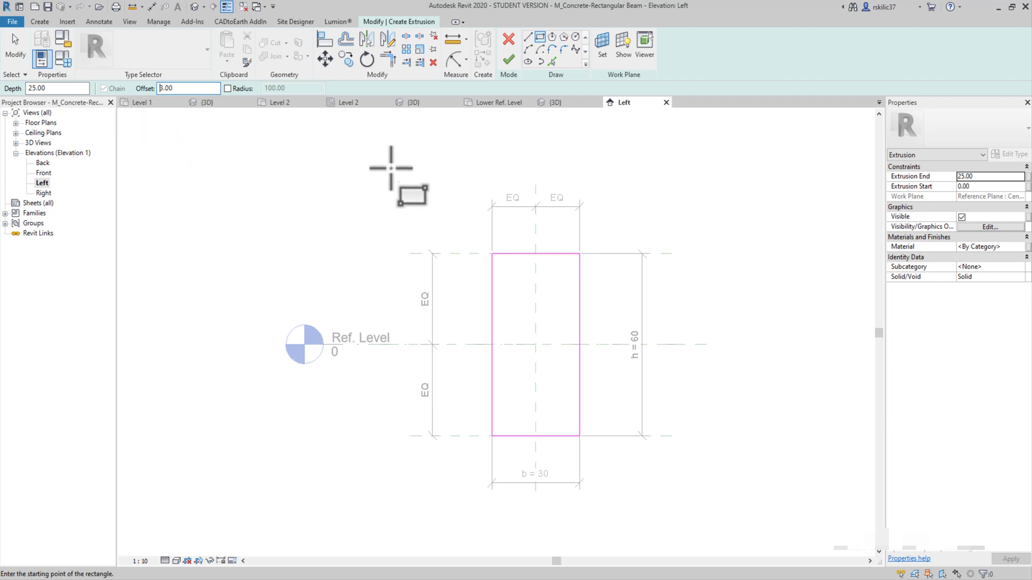
{"action": "scroll", "coordinate": [492, 252], "scroll_direction": "up", "scroll_amount": 1}
{"action": "left_click", "coordinate": [492, 252]}
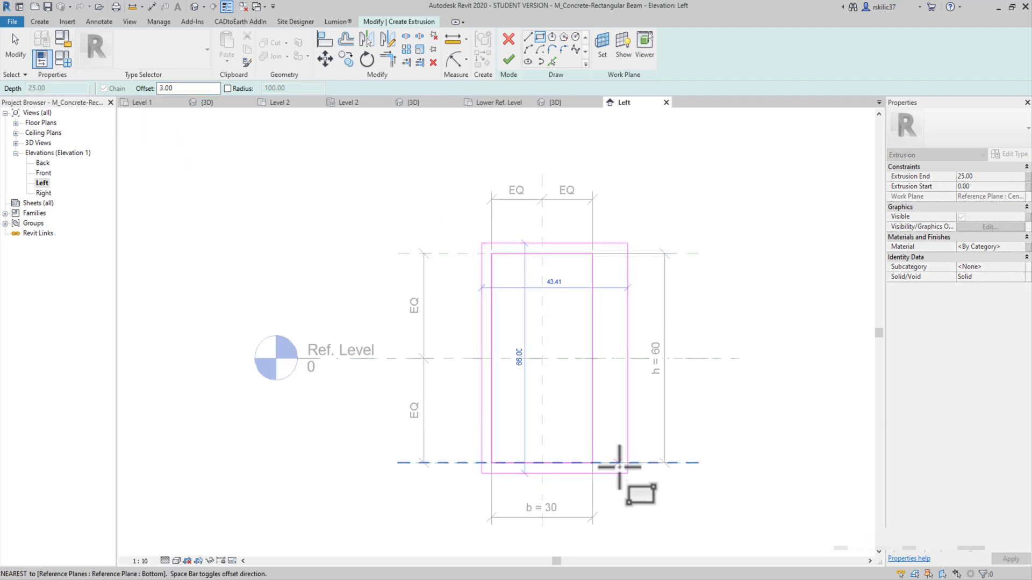
{"action": "left_click", "coordinate": [592, 463]}
{"action": "key", "text": "Escape"}
{"action": "key", "text": "Escape"}
{"action": "left_click", "coordinate": [519, 242]}
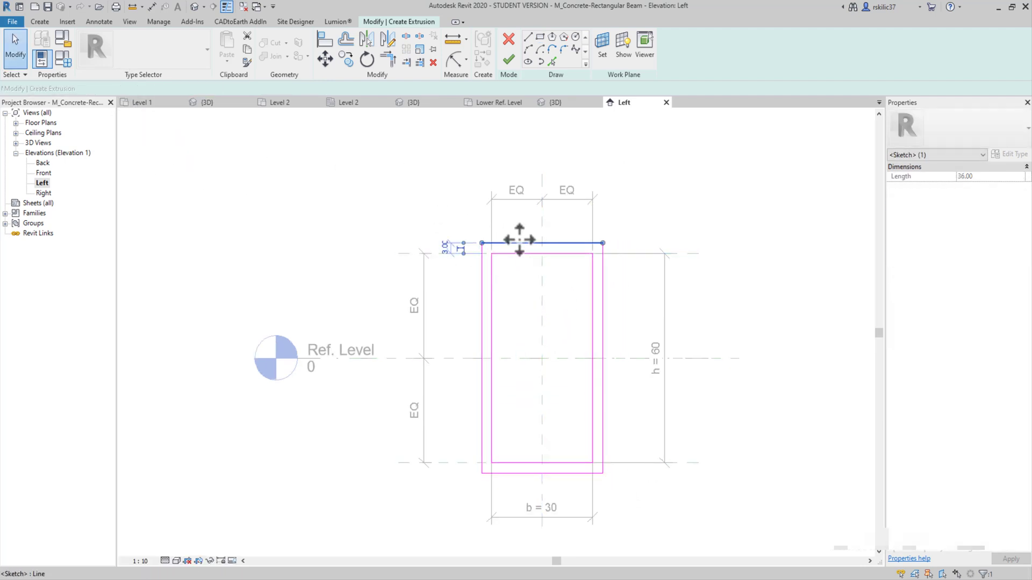
{"action": "key", "text": "Delete"}
- Trim the sketch lines into an open U-shape and finish the extrusion
{"action": "scroll", "coordinate": [496, 277], "scroll_direction": "up", "scroll_amount": 1}
{"action": "scroll", "coordinate": [468, 264], "scroll_direction": "down", "scroll_amount": 1}
{"action": "key", "text": "t"}
{"action": "key", "text": "r"}
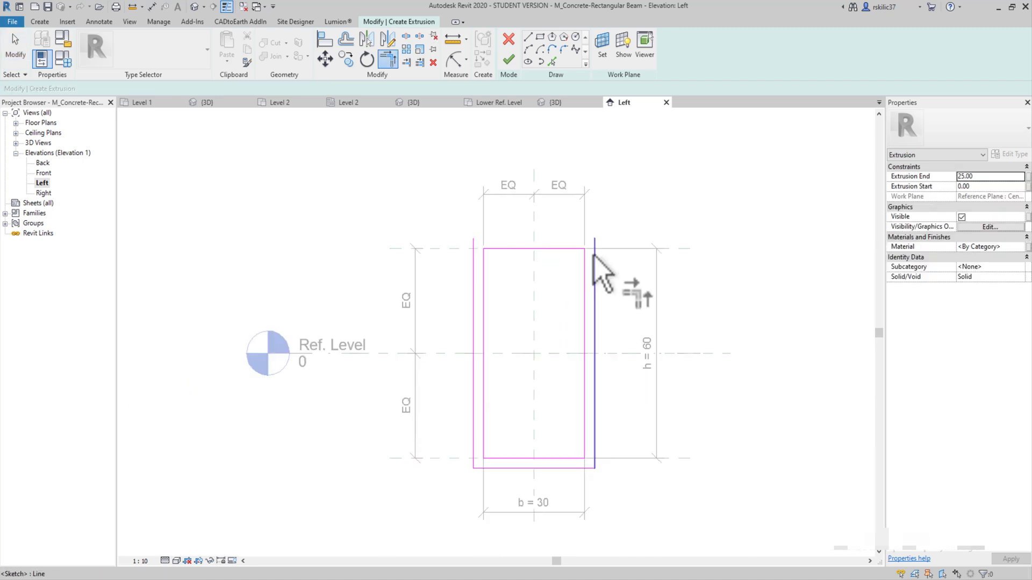
{"action": "left_click", "coordinate": [496, 251]}
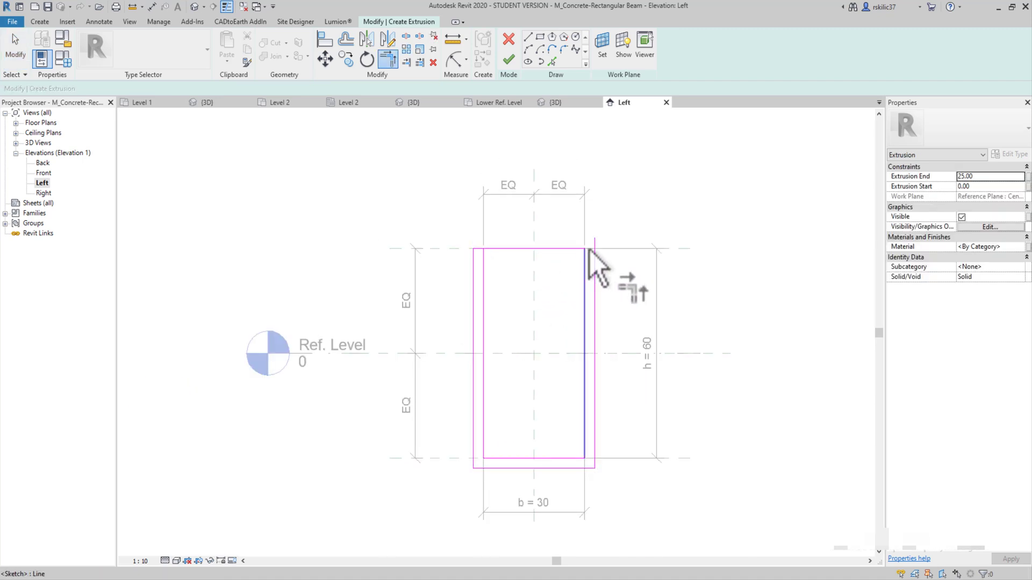
{"action": "scroll", "coordinate": [593, 251], "scroll_direction": "up", "scroll_amount": 1}
{"action": "scroll", "coordinate": [589, 261], "scroll_direction": "up", "scroll_amount": 1}
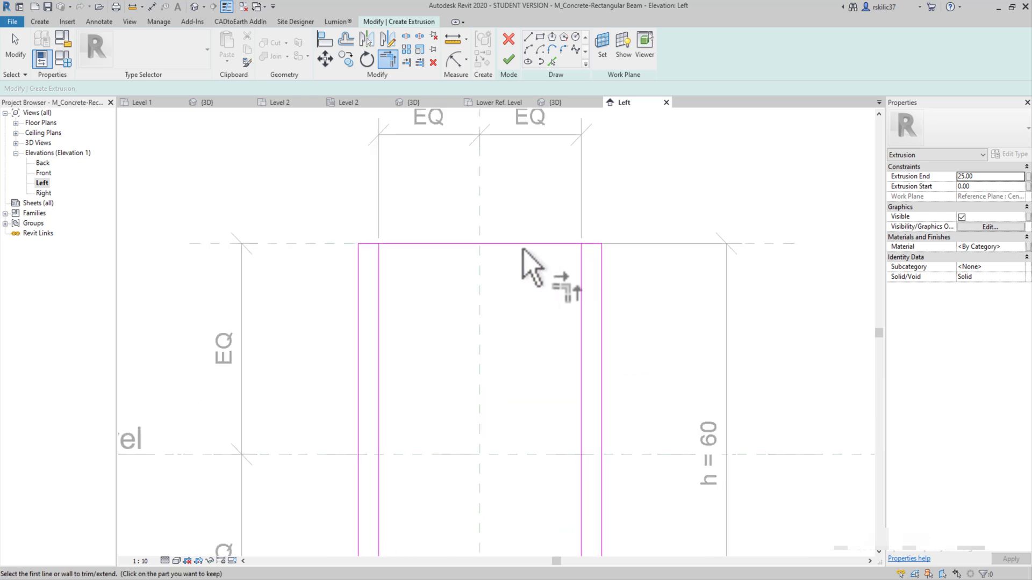
{"action": "key", "text": "s"}
{"action": "key", "text": "l"}
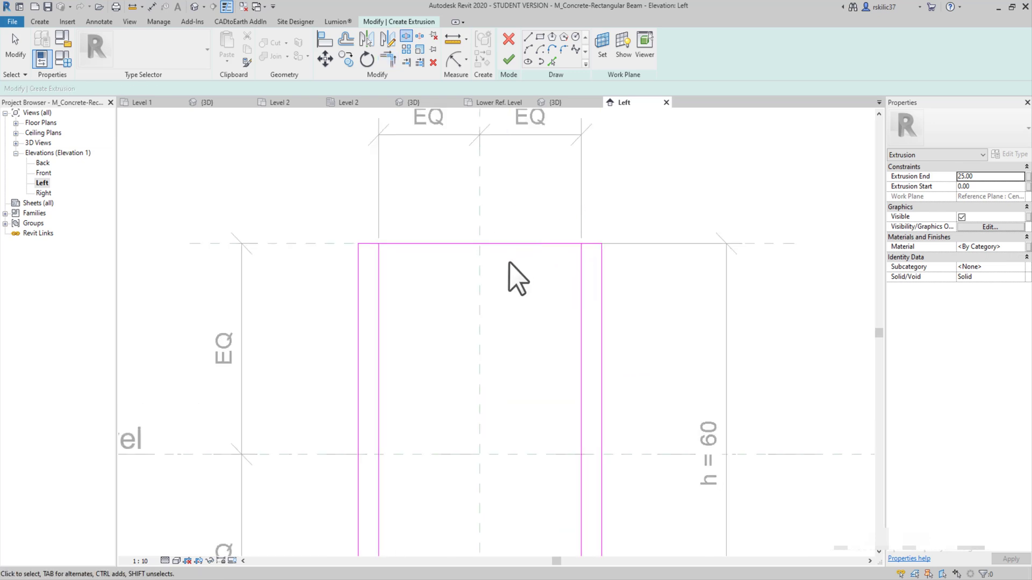
{"action": "key", "text": "t"}
{"action": "key", "text": "r"}
{"action": "left_click", "coordinate": [379, 250]}
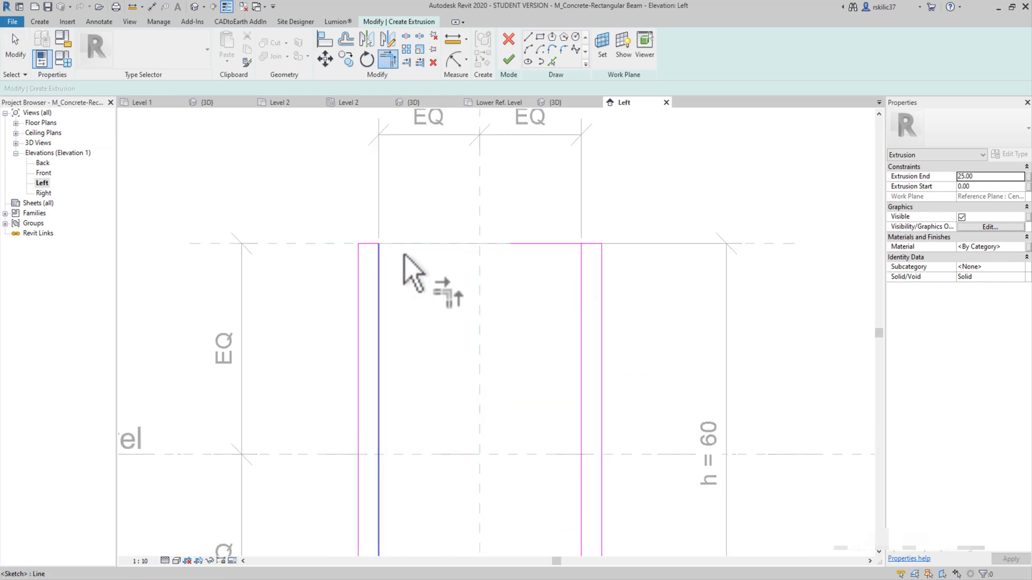
{"action": "left_click", "coordinate": [581, 272]}
{"action": "scroll", "coordinate": [553, 272], "scroll_direction": "down", "scroll_amount": 3}
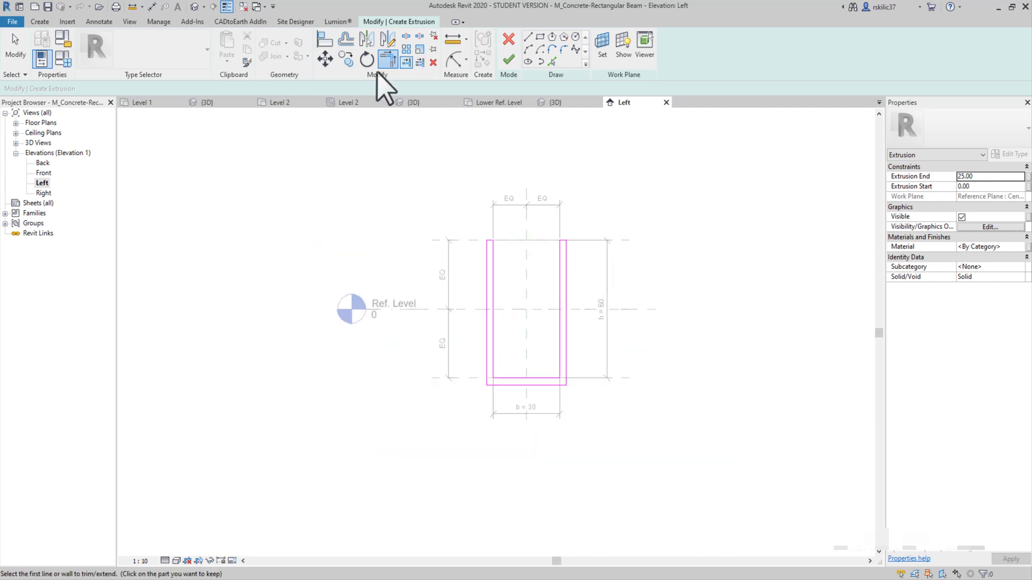
{"action": "left_click", "coordinate": [508, 61]}
- In 3D, drag the shell's start and end handles to span -60.96 to 60.96
{"action": "left_click", "coordinate": [194, 6]}
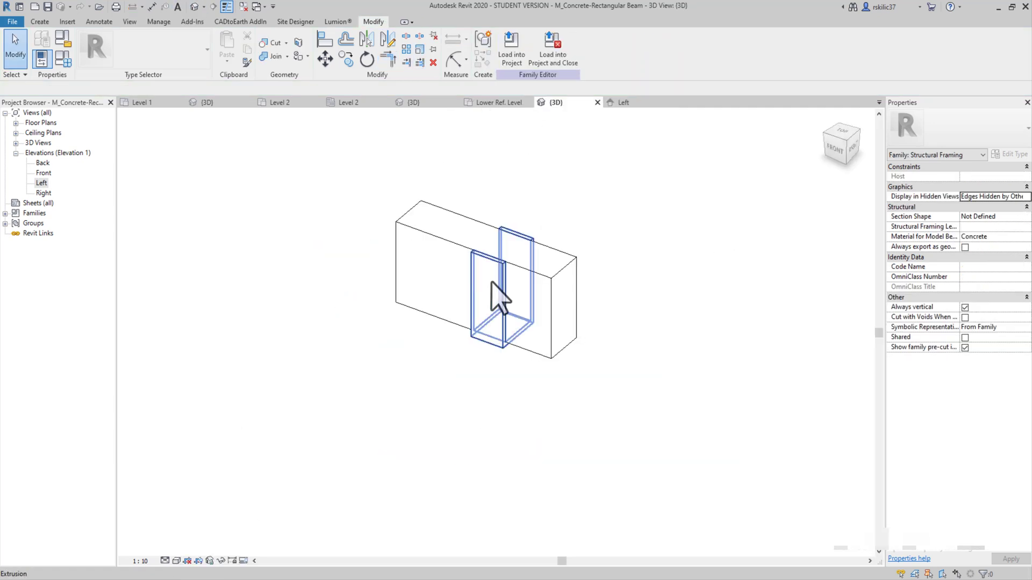
{"action": "left_click", "coordinate": [491, 292]}
{"action": "left_click_drag", "start_coordinate": [543, 311], "coordinate": [570, 327]}
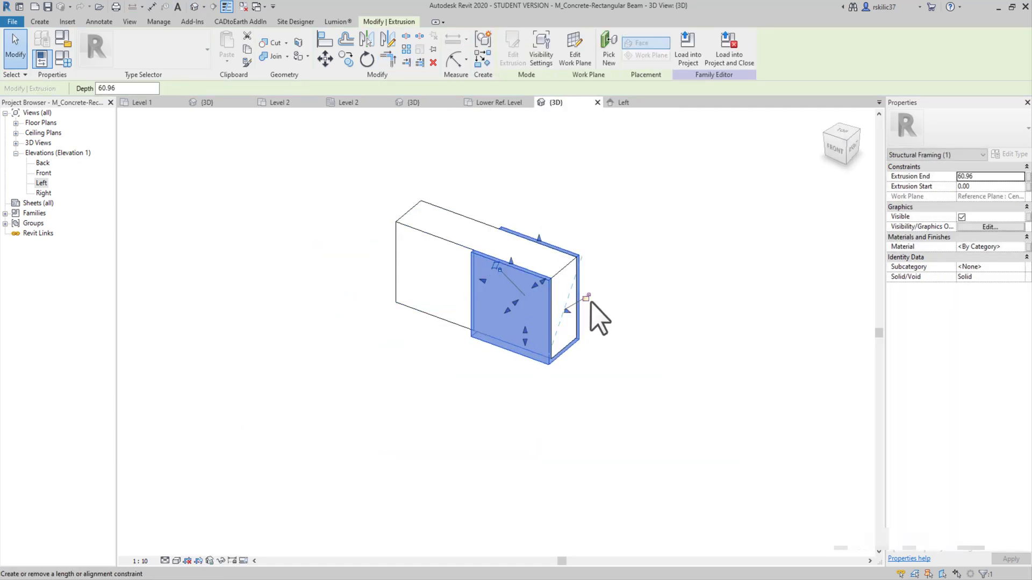
{"action": "mouse_move", "coordinate": [486, 295]}
{"action": "left_mouse_down"}
{"action": "mouse_move", "coordinate": [418, 256]}
{"action": "mouse_move", "coordinate": [392, 258]}
{"action": "left_mouse_up"}
{"action": "middle_click_drag", "start_coordinate": [728, 277], "coordinate": [739, 282], "text": "shift"}
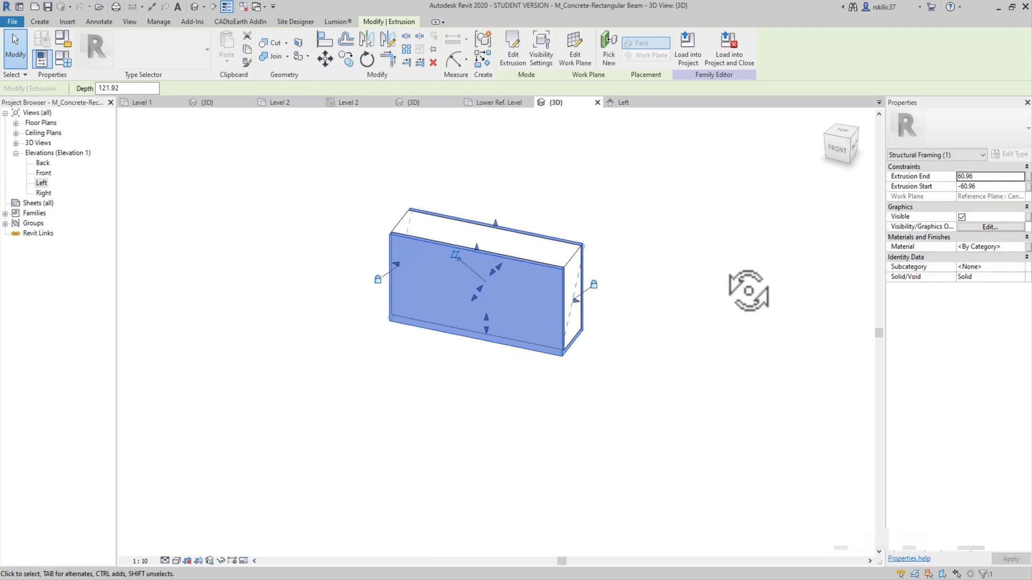
- Link the shell material to a new family parameter named Siva Material
{"action": "left_click", "coordinate": [1027, 246]}
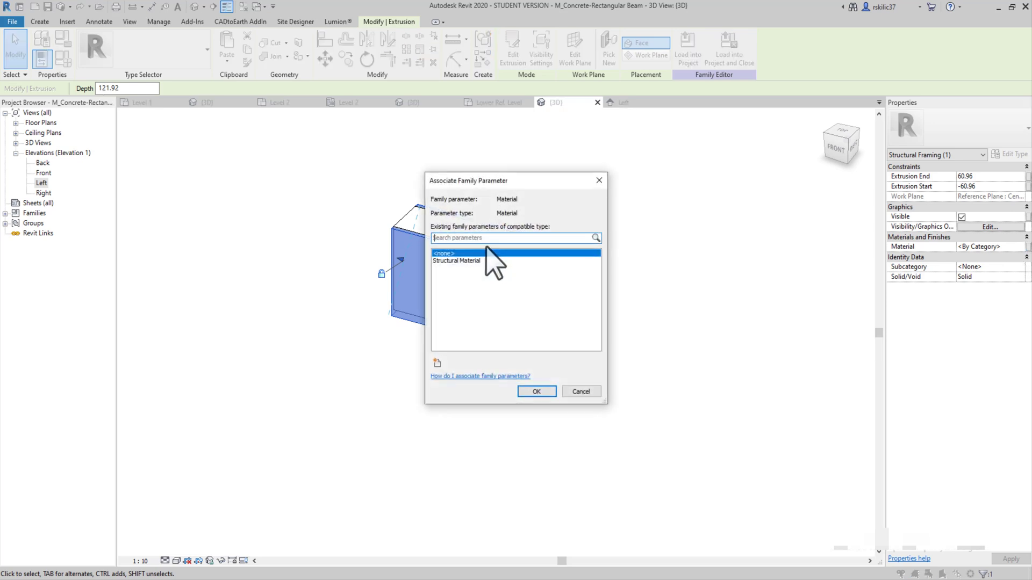
{"action": "left_click", "coordinate": [437, 363]}
{"action": "type", "text": "Siva Material"}
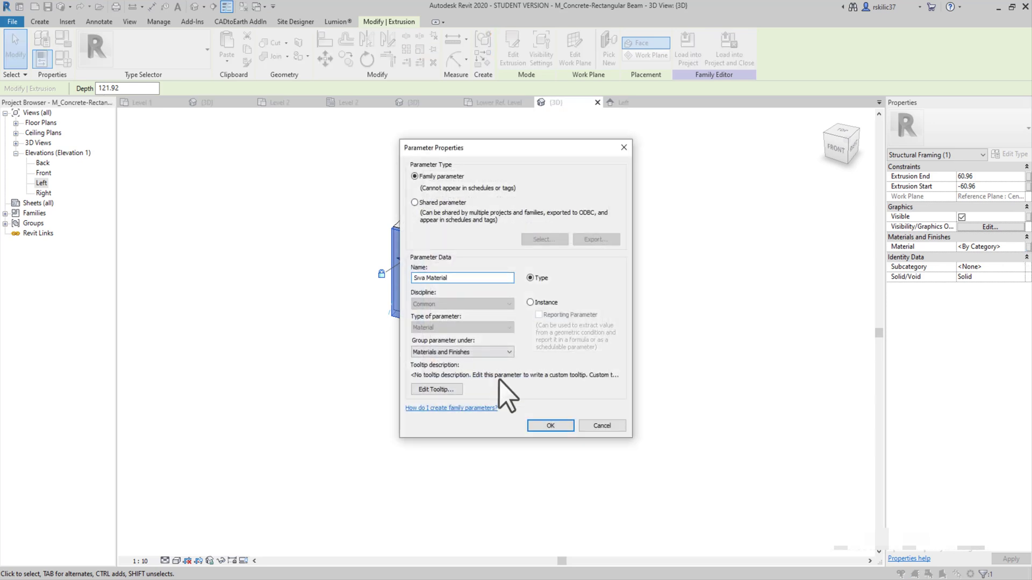
{"action": "left_click", "coordinate": [550, 425]}
{"action": "left_click", "coordinate": [537, 392]}
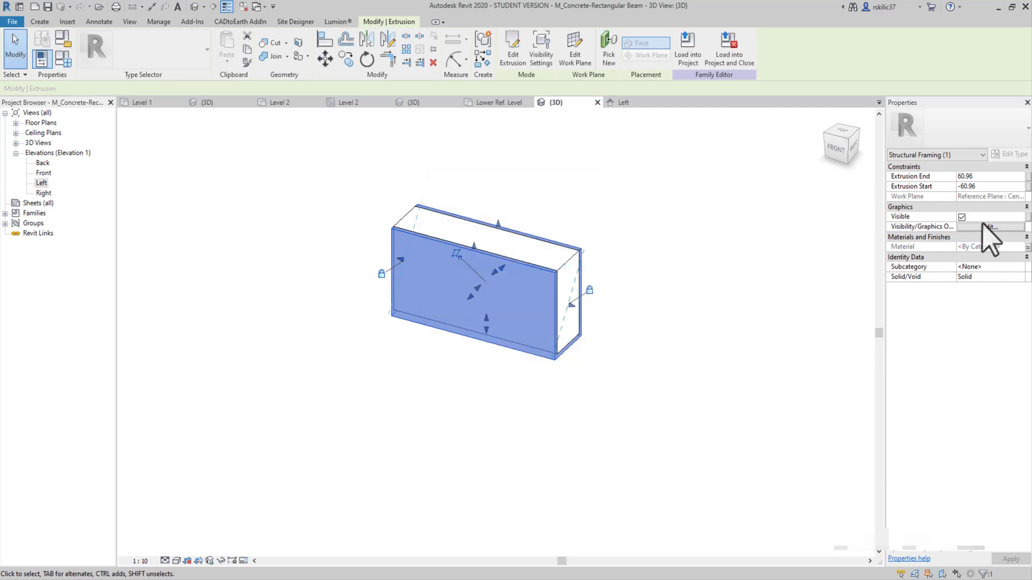
- In Family Types, set Siva Material to Wall Texture, Stucco
{"action": "left_click", "coordinate": [68, 56]}
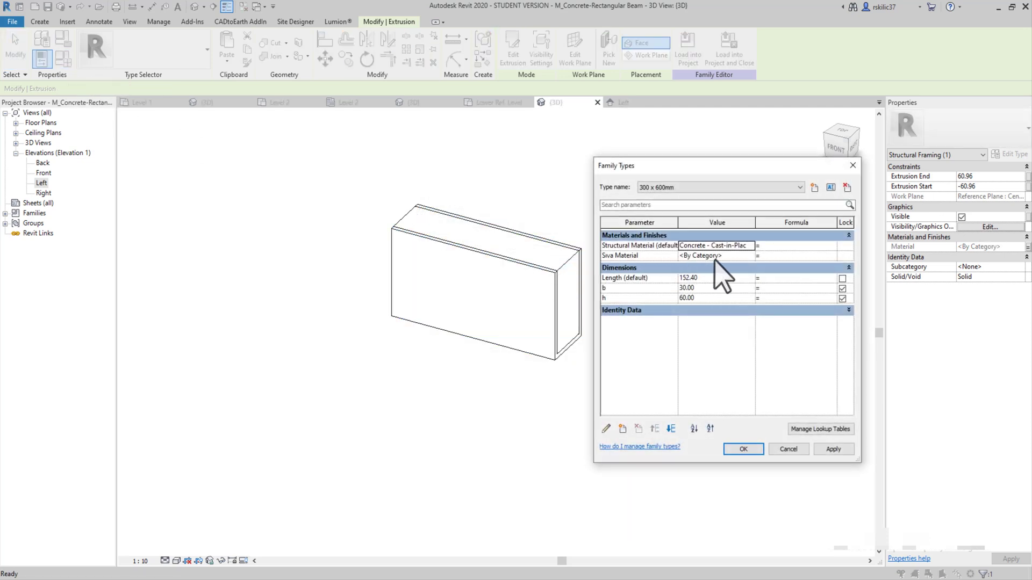
{"action": "left_click", "coordinate": [751, 256]}
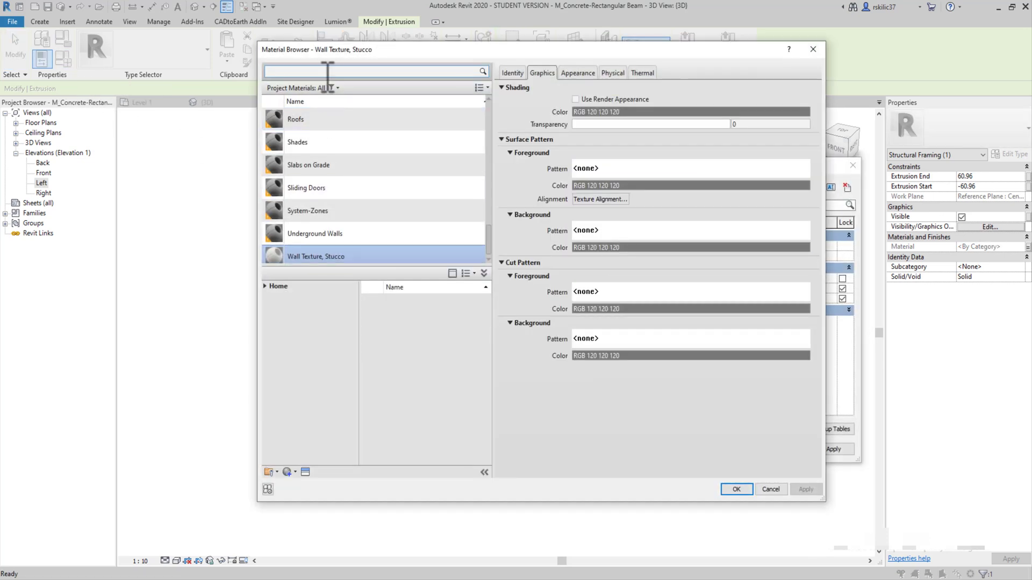
{"action": "type", "text": "wall Tex"}
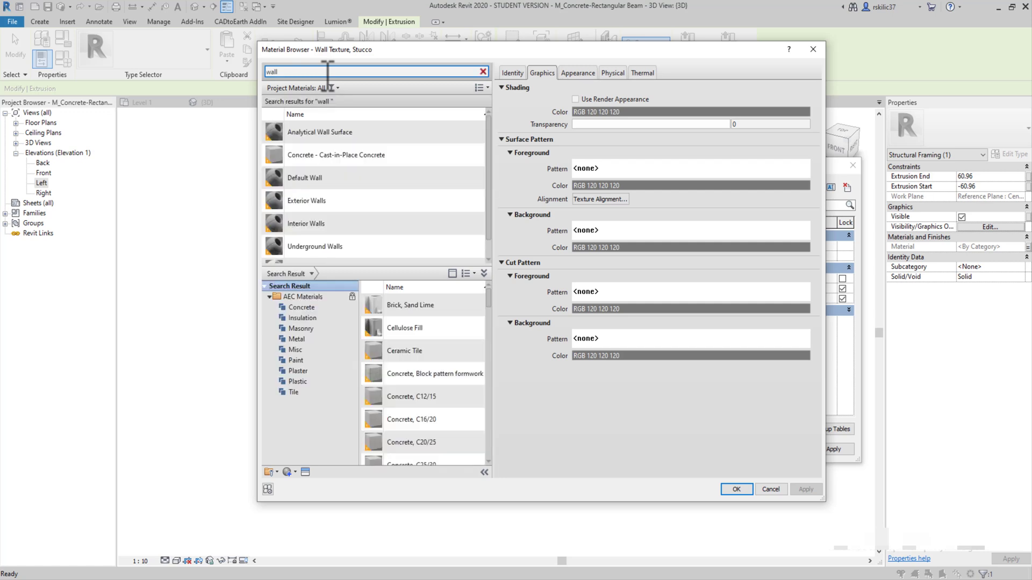
{"action": "type", "text": "t"}
{"action": "left_click", "coordinate": [346, 141]}
{"action": "left_click", "coordinate": [737, 489]}
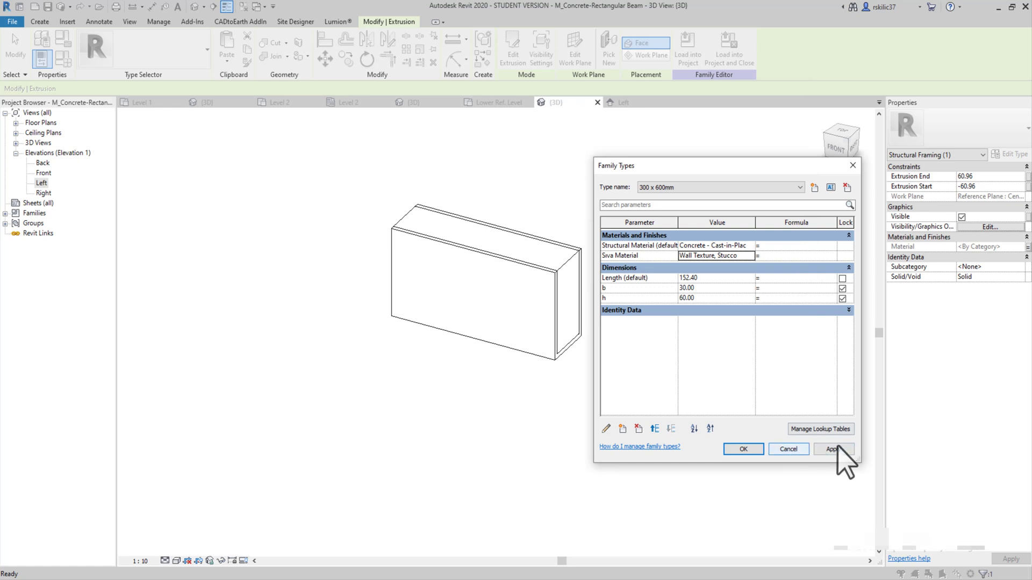
{"action": "left_click", "coordinate": [744, 449]}
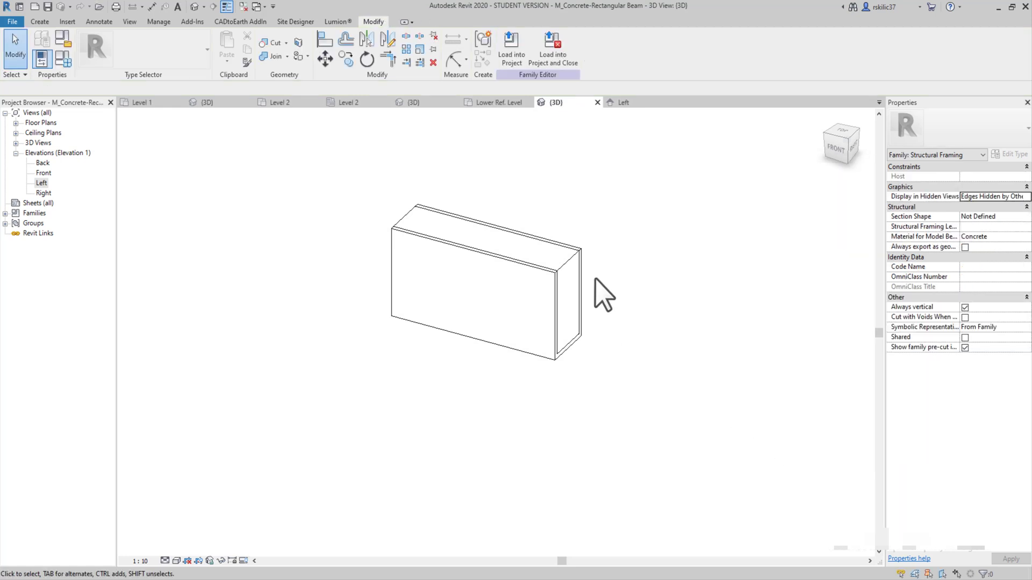
- Load the beam family into the frame project, overwriting the existing version
{"action": "left_click", "coordinate": [510, 51]}
{"action": "left_click", "coordinate": [487, 379]}
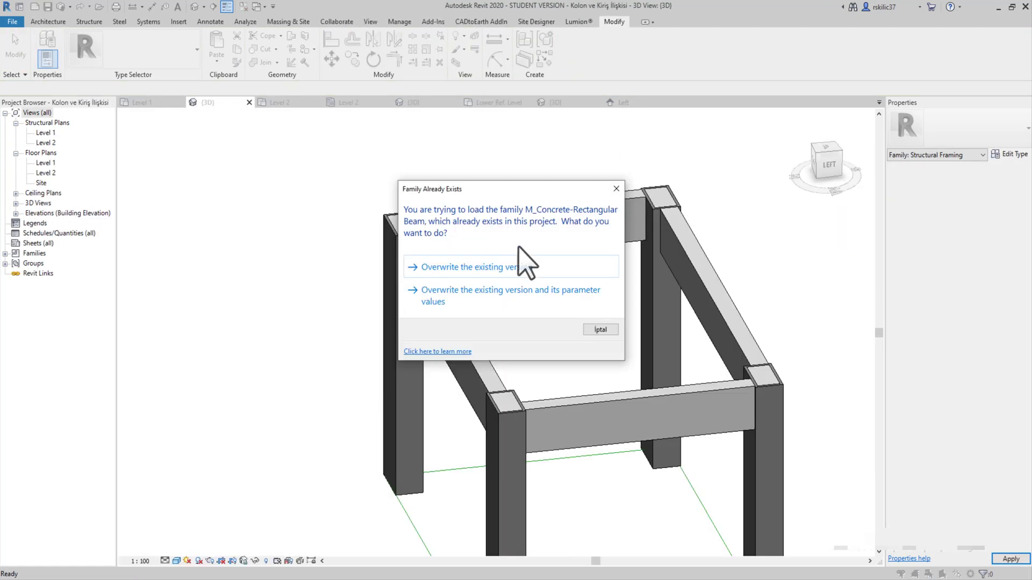
{"action": "left_click", "coordinate": [510, 267]}
{"action": "middle_click_drag", "start_coordinate": [340, 323], "coordinate": [610, 375], "text": "shift"}
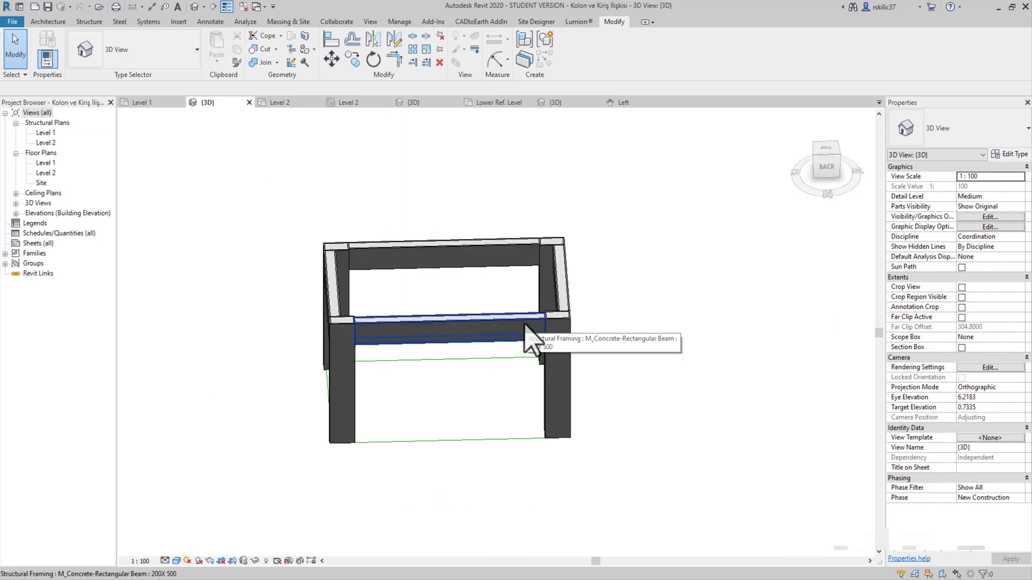
- Orbit and zoom the frame toward a corner column
{"action": "middle_click_drag", "start_coordinate": [594, 282], "coordinate": [772, 361], "text": "shift"}
{"action": "scroll", "coordinate": [691, 310], "scroll_direction": "up", "scroll_amount": 5}
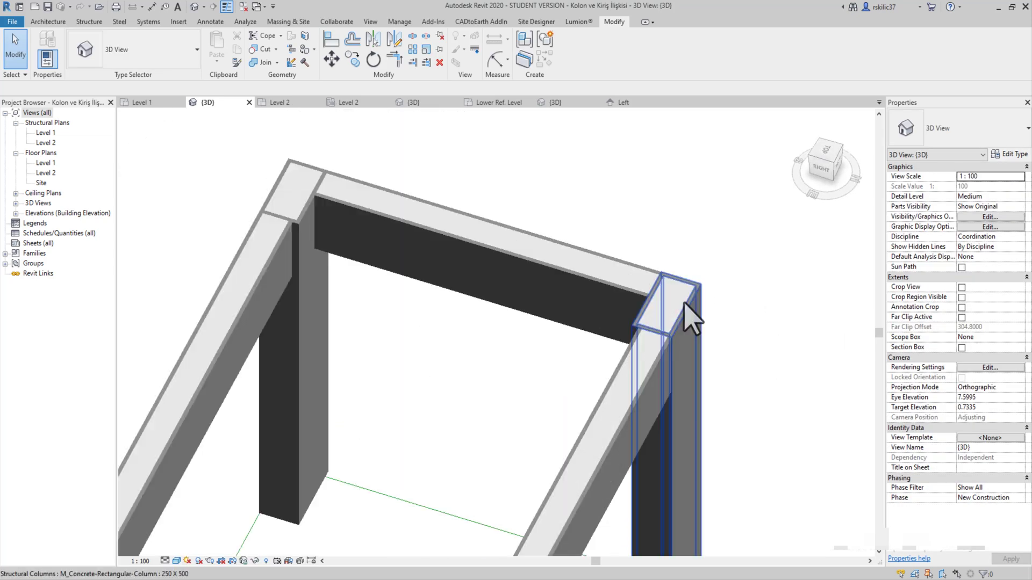
{"action": "scroll", "coordinate": [661, 277], "scroll_direction": "up", "scroll_amount": 2}
{"action": "scroll", "coordinate": [648, 288], "scroll_direction": "up", "scroll_amount": 2}
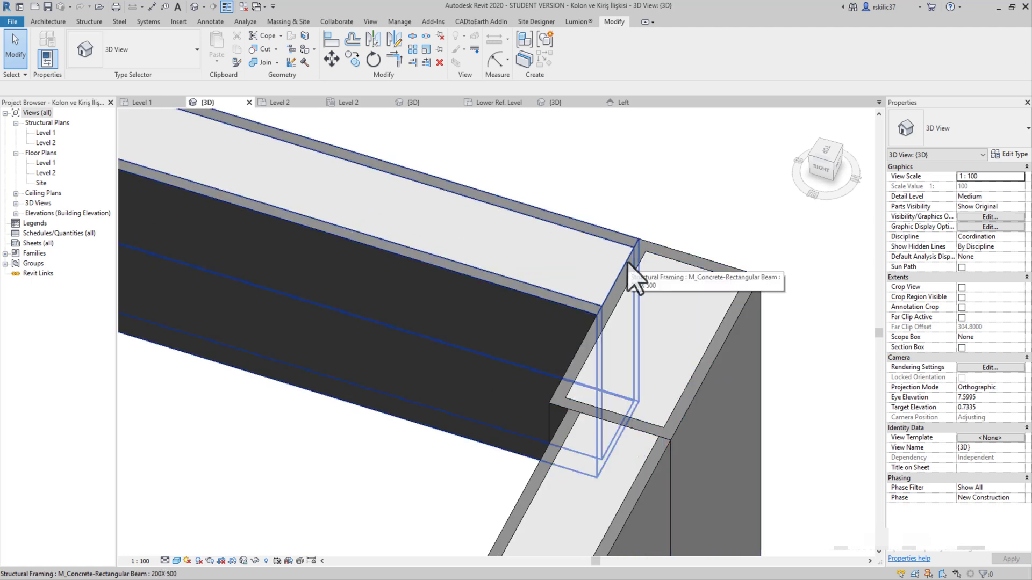
{"action": "scroll", "coordinate": [634, 275], "scroll_direction": "down", "scroll_amount": 5}
- Select the beam at the corner column and start reversing its join order with the column
{"action": "mouse_move", "coordinate": [581, 288]}
{"action": "middle_mouse_down", "text": "shift"}
{"action": "mouse_move", "coordinate": [511, 195]}
{"action": "mouse_move", "coordinate": [516, 173]}
{"action": "mouse_move", "coordinate": [484, 144]}
{"action": "middle_mouse_up", "text": "shift"}
{"action": "left_click", "coordinate": [516, 177]}
{"action": "scroll", "coordinate": [484, 144], "scroll_direction": "up", "scroll_amount": 2}
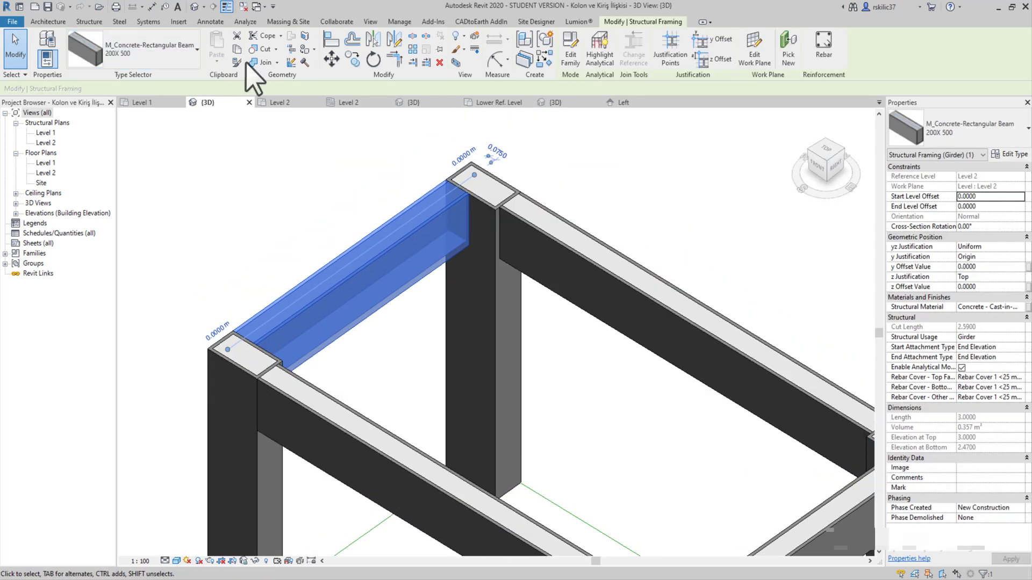
{"action": "left_click", "coordinate": [277, 62]}
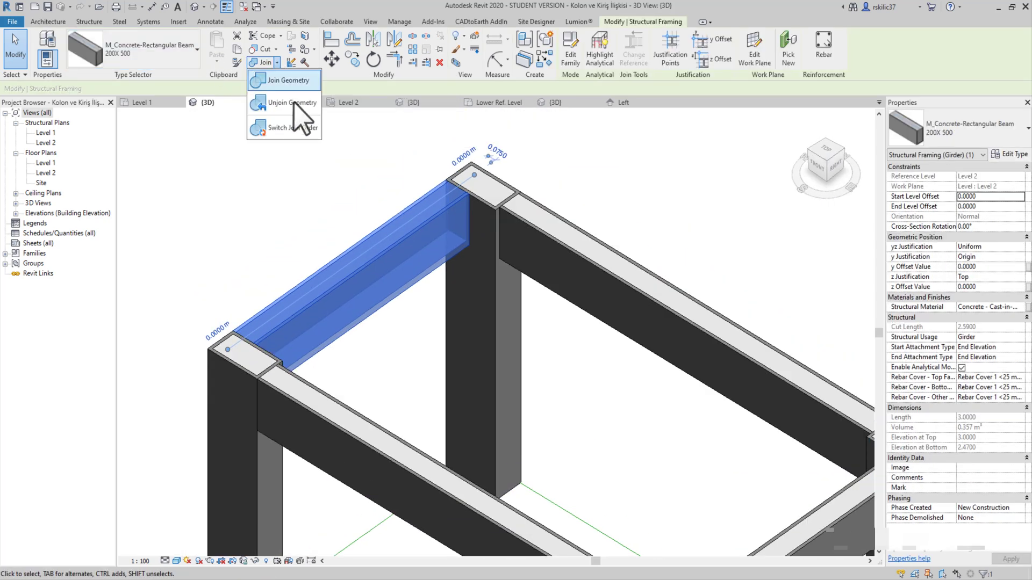
{"action": "left_click", "coordinate": [294, 132]}
{"action": "left_click", "coordinate": [473, 224]}
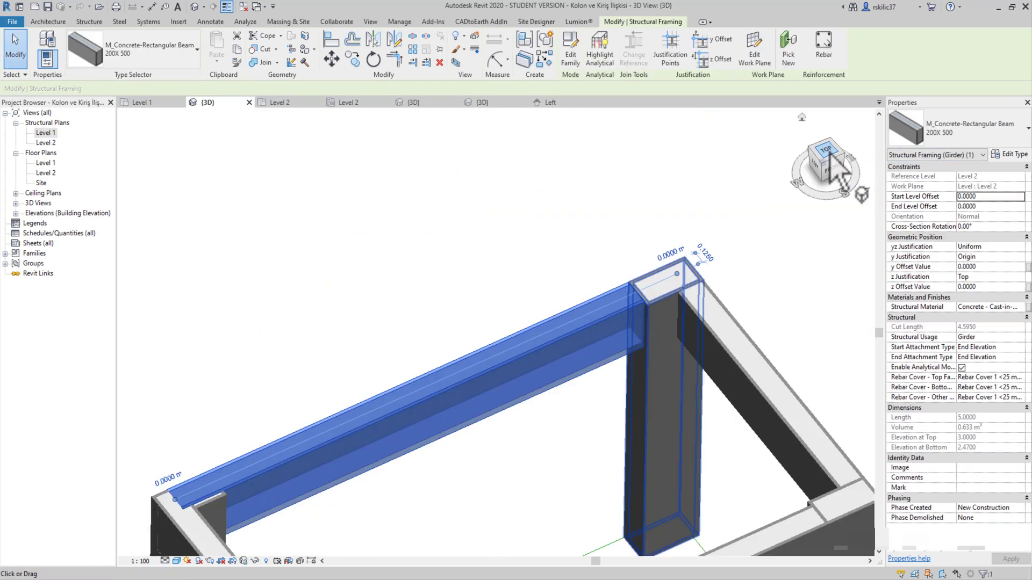
- Drag the beam's end back to the column face, shortening it to 4.6250
{"action": "scroll", "coordinate": [277, 329], "scroll_direction": "up", "scroll_amount": 5}
{"action": "key", "text": "Escape"}
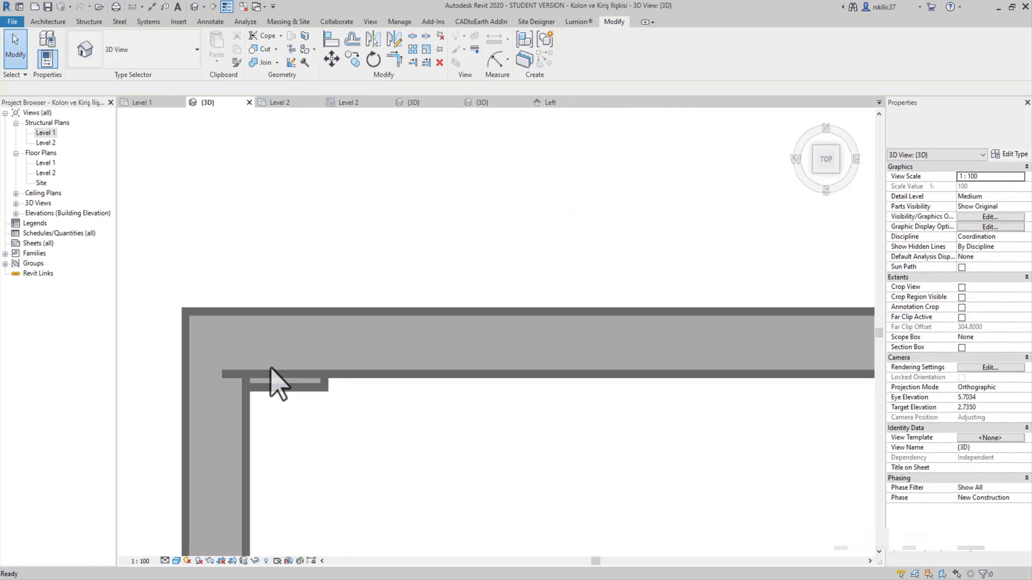
{"action": "left_click", "coordinate": [247, 350]}
{"action": "scroll", "coordinate": [246, 350], "scroll_direction": "up", "scroll_amount": 2}
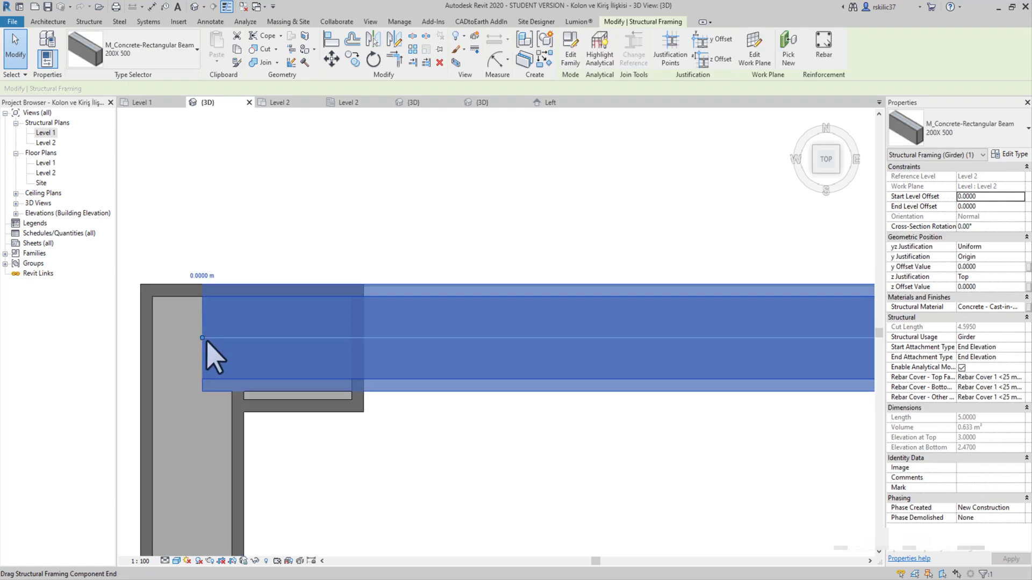
{"action": "left_click_drag", "start_coordinate": [239, 339], "coordinate": [401, 339]}
{"action": "scroll", "coordinate": [400, 338], "scroll_direction": "up", "scroll_amount": 3}
{"action": "scroll", "coordinate": [400, 340], "scroll_direction": "down", "scroll_amount": 5}
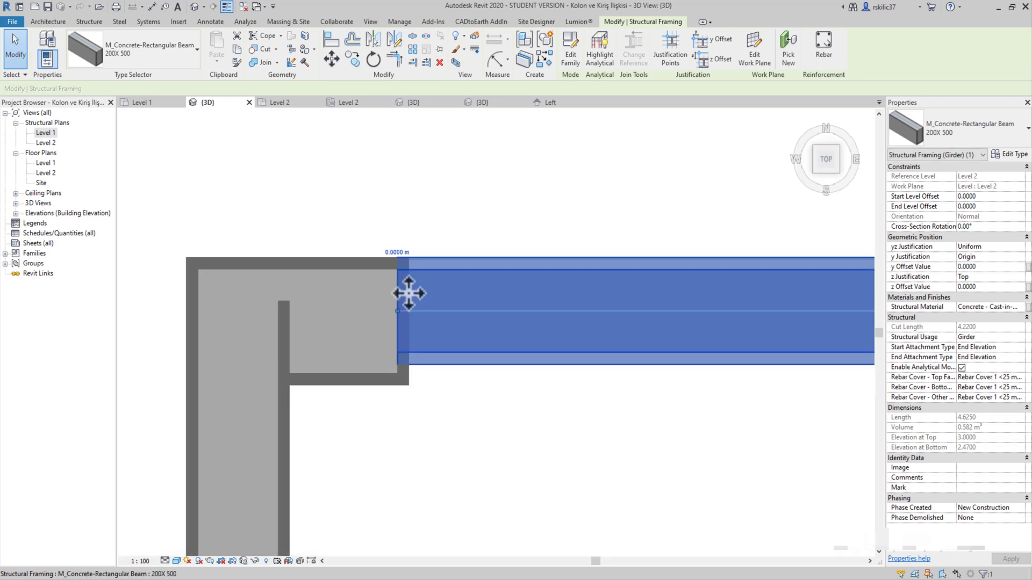
{"action": "key", "text": "Escape"}
- Reposition the corner column at the beam corner and orbit to an isometric frame view
{"action": "left_click", "coordinate": [229, 324]}
{"action": "mouse_move", "coordinate": [242, 322]}
{"action": "left_mouse_down"}
{"action": "mouse_move", "coordinate": [249, 367]}
{"action": "mouse_move", "coordinate": [318, 352]}
{"action": "left_mouse_up"}
{"action": "scroll", "coordinate": [405, 380], "scroll_direction": "up", "scroll_amount": 3}
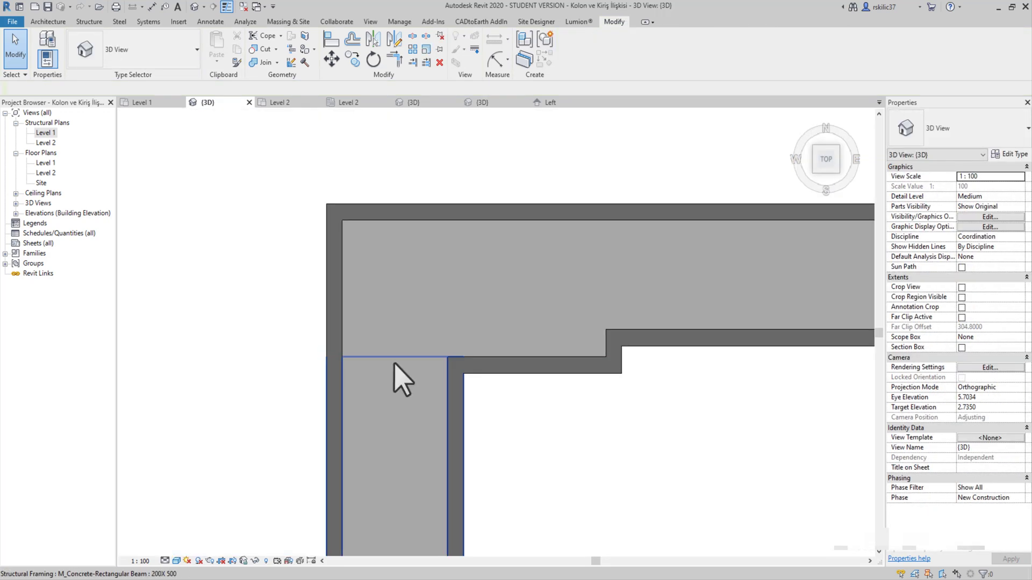
{"action": "scroll", "coordinate": [460, 322], "scroll_direction": "down", "scroll_amount": 2}
{"action": "left_click", "coordinate": [457, 318]}
{"action": "mouse_move", "coordinate": [523, 288]}
{"action": "middle_mouse_down", "text": "shift"}
{"action": "mouse_move", "coordinate": [559, 252]}
{"action": "mouse_move", "coordinate": [401, 203]}
{"action": "middle_mouse_up", "text": "shift"}
{"action": "scroll", "coordinate": [559, 252], "scroll_direction": "down", "scroll_amount": 3}
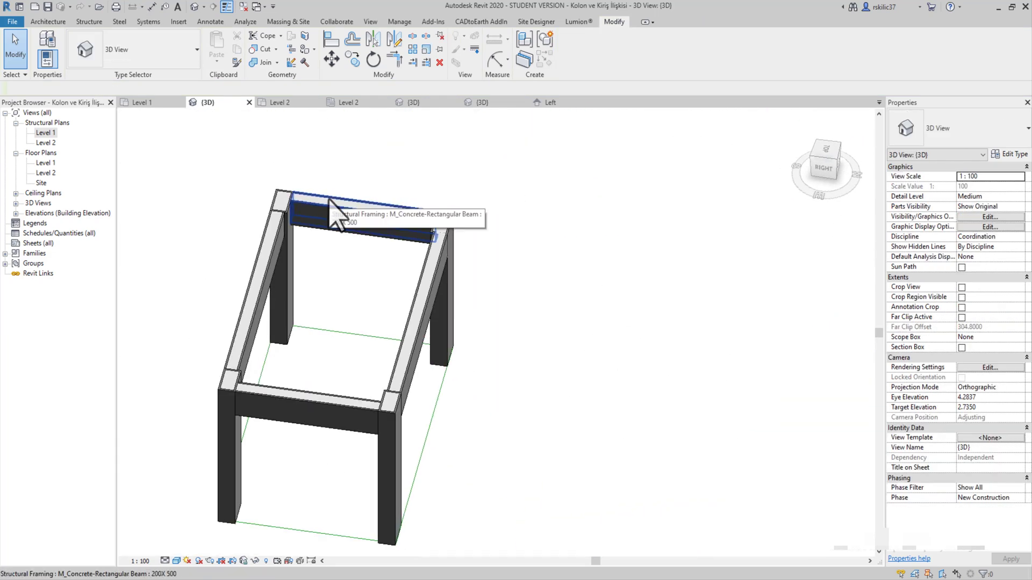
- Run Unjoin Geometry on the front-left column while orbiting toward a top-down view
{"action": "mouse_move", "coordinate": [329, 203]}
{"action": "middle_mouse_down", "text": "shift"}
{"action": "mouse_move", "coordinate": [369, 369]}
{"action": "mouse_move", "coordinate": [275, 384]}
{"action": "middle_mouse_up", "text": "shift"}
{"action": "left_click", "coordinate": [237, 398]}
{"action": "left_click", "coordinate": [285, 103]}
{"action": "scroll", "coordinate": [236, 376], "scroll_direction": "up", "scroll_amount": 2}
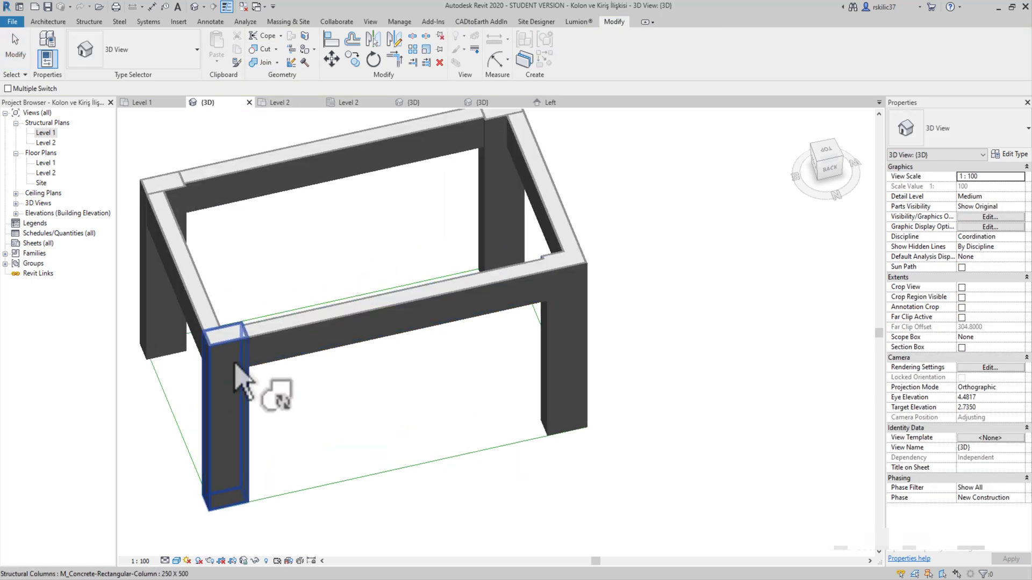
{"action": "middle_click_drag", "start_coordinate": [165, 215], "coordinate": [205, 258]}
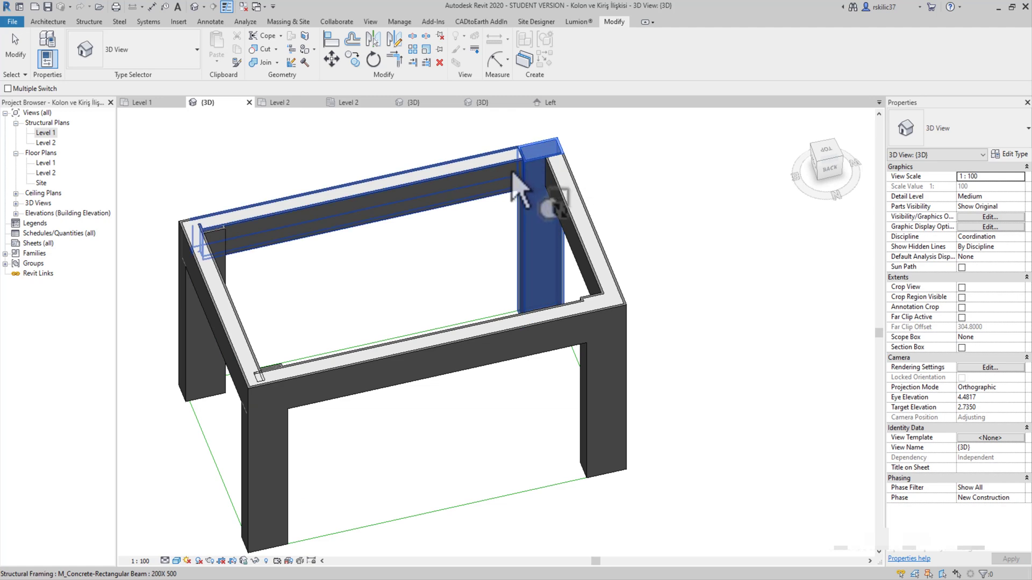
{"action": "middle_click_drag", "start_coordinate": [543, 177], "coordinate": [333, 207], "text": "shift"}
{"action": "scroll", "coordinate": [333, 207], "scroll_direction": "up", "scroll_amount": 2}
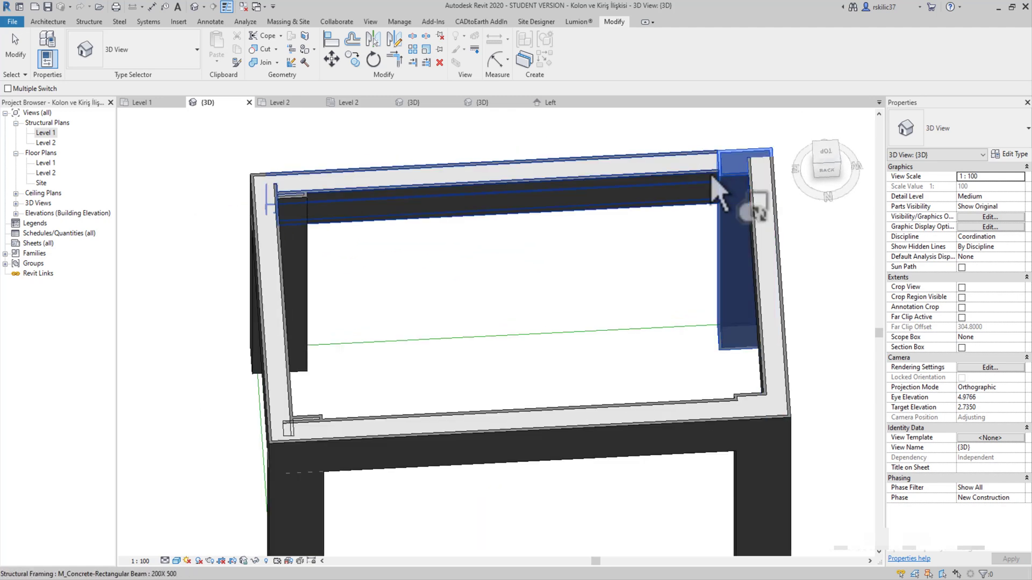
{"action": "scroll", "coordinate": [720, 193], "scroll_direction": "down", "scroll_amount": 2}
{"action": "middle_click_drag", "start_coordinate": [640, 224], "coordinate": [535, 315], "text": "shift"}
{"action": "key", "text": "Escape"}
- Shorten the beam beside the right column so it ends at the column
{"action": "left_click", "coordinate": [822, 161]}
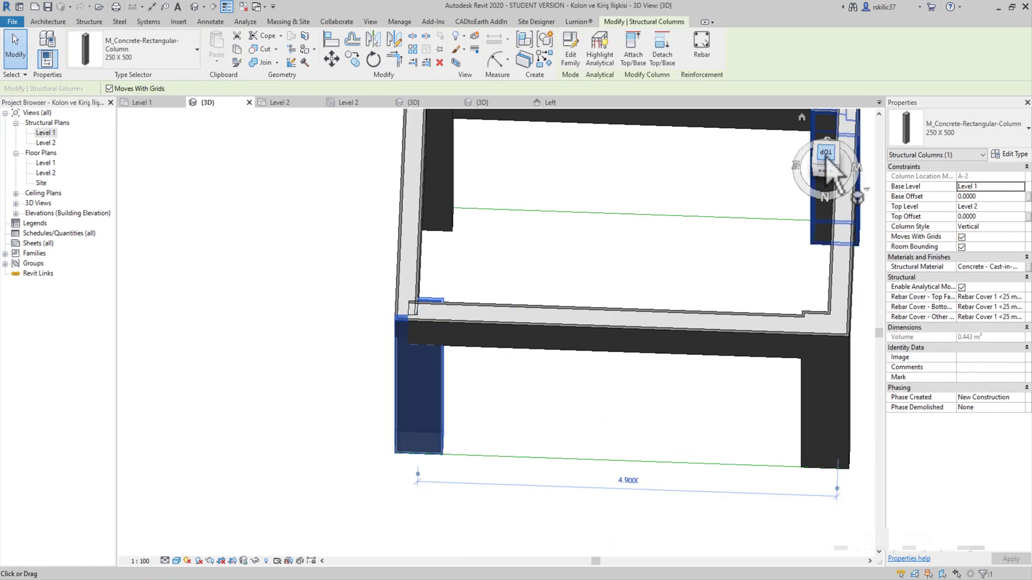
{"action": "scroll", "coordinate": [419, 312], "scroll_direction": "up", "scroll_amount": 5}
{"action": "middle_click_drag", "start_coordinate": [779, 323], "coordinate": [564, 322]}
{"action": "key", "text": "Escape"}
{"action": "left_click", "coordinate": [425, 333]}
{"action": "left_click_drag", "start_coordinate": [416, 333], "coordinate": [503, 333]}
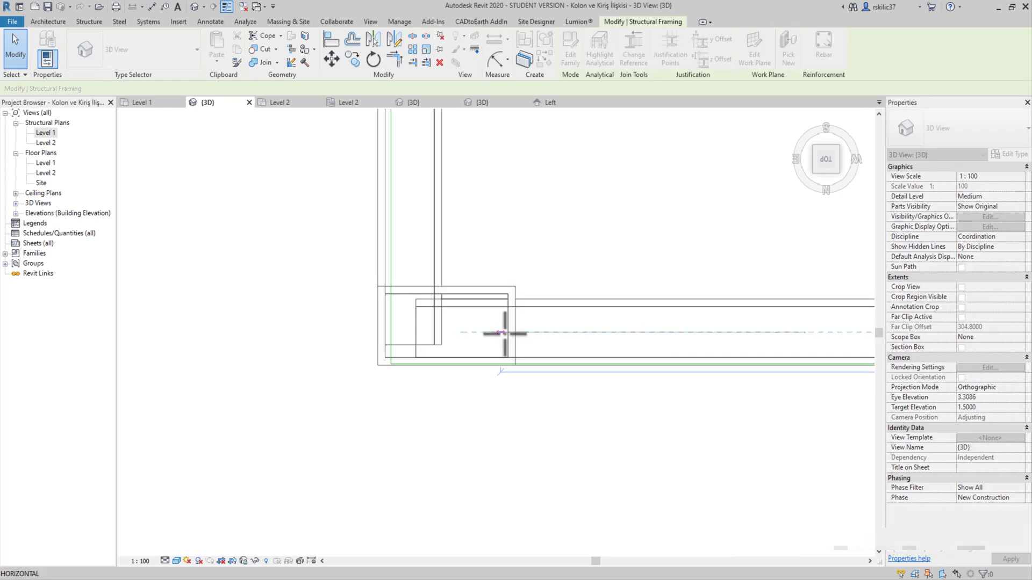
{"action": "scroll", "coordinate": [510, 336], "scroll_direction": "up", "scroll_amount": 4}
{"action": "scroll", "coordinate": [587, 177], "scroll_direction": "down", "scroll_amount": 3}
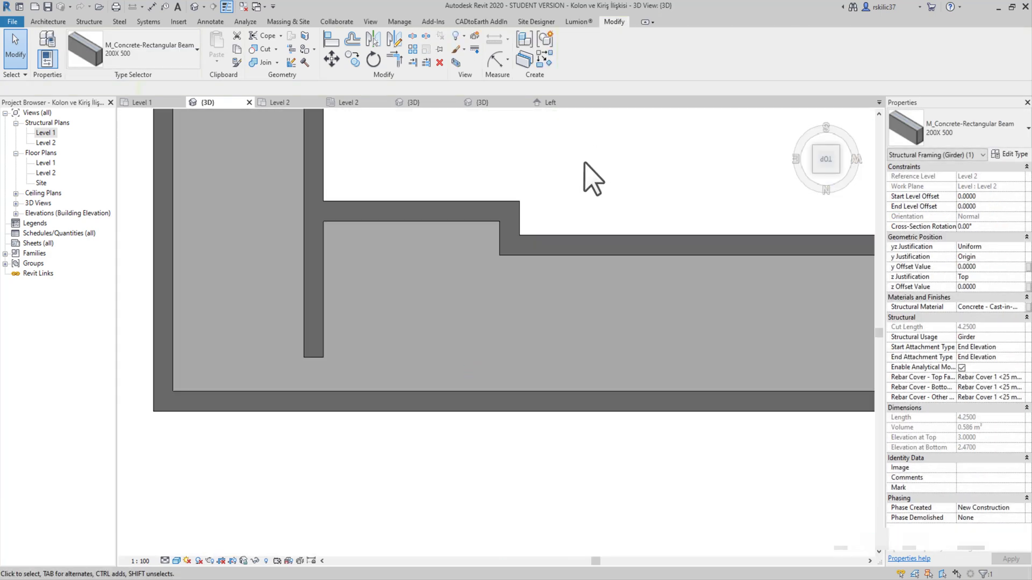
{"action": "key", "text": "Escape"}
{"action": "left_click", "coordinate": [638, 152]}
{"action": "key", "text": "Escape"}
{"action": "scroll", "coordinate": [535, 293], "scroll_direction": "down", "scroll_amount": 3}
{"action": "scroll", "coordinate": [530, 279], "scroll_direction": "down", "scroll_amount": 3}
- Pull the corner beam's end and the horizontal beam's end back to the column
{"action": "left_click", "coordinate": [421, 372]}
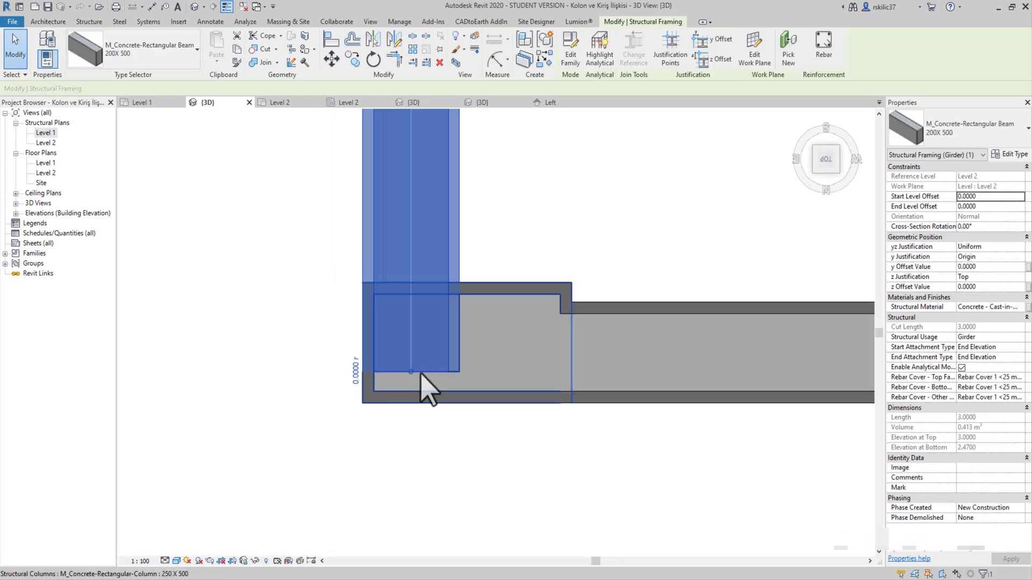
{"action": "key", "text": "Escape"}
{"action": "scroll", "coordinate": [461, 295], "scroll_direction": "down", "scroll_amount": 3}
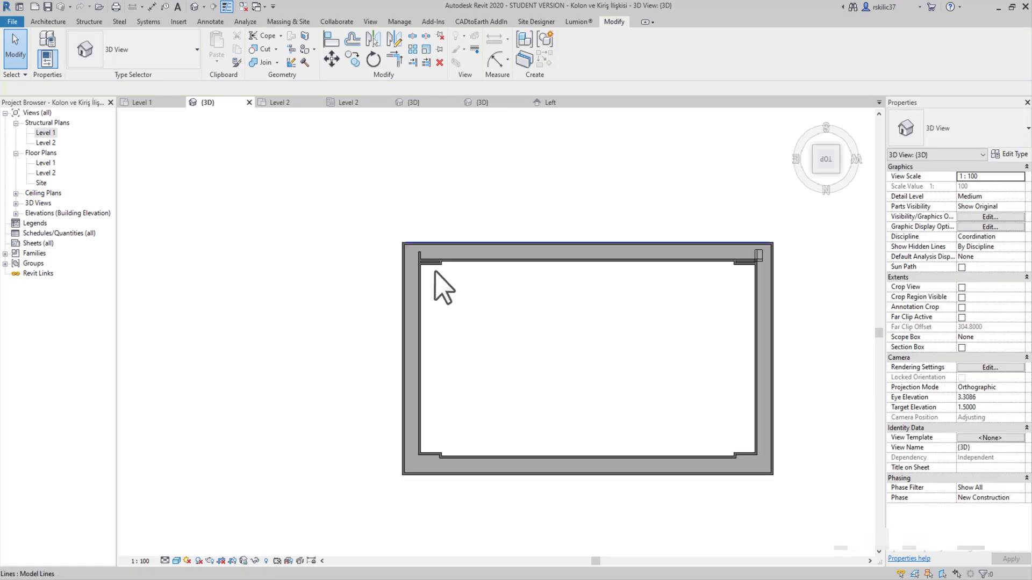
{"action": "scroll", "coordinate": [437, 283], "scroll_direction": "up", "scroll_amount": 3}
{"action": "left_click", "coordinate": [401, 199]}
{"action": "mouse_move", "coordinate": [387, 237]}
{"action": "left_mouse_down"}
{"action": "mouse_move", "coordinate": [387, 283]}
{"action": "mouse_move", "coordinate": [383, 262]}
{"action": "mouse_move", "coordinate": [463, 258]}
{"action": "left_mouse_up"}
{"action": "left_click", "coordinate": [546, 288]}
{"action": "scroll", "coordinate": [345, 237], "scroll_direction": "up", "scroll_amount": 3}
{"action": "scroll", "coordinate": [453, 322], "scroll_direction": "up", "scroll_amount": 3}
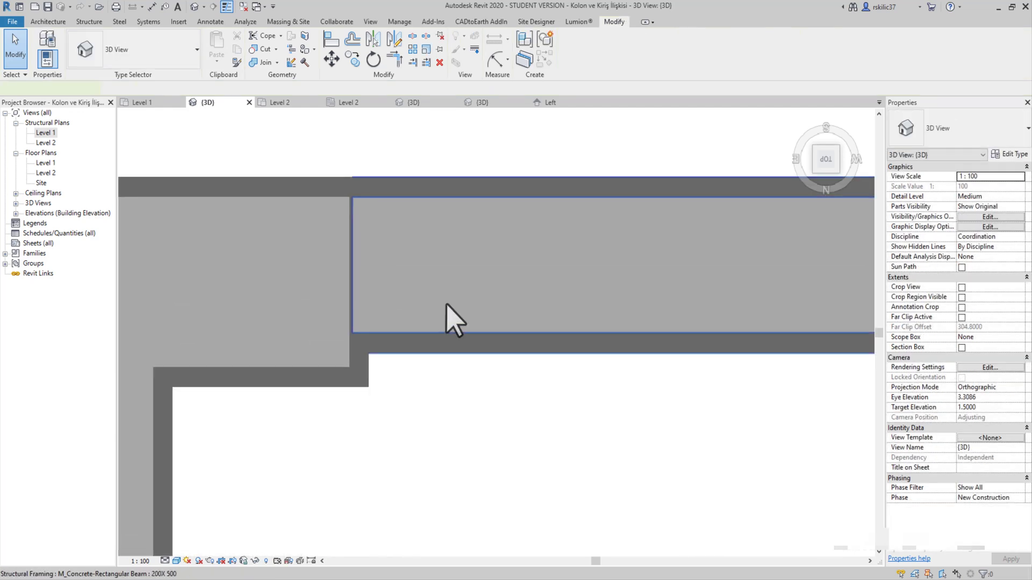
{"action": "mouse_move", "coordinate": [454, 323]}
{"action": "left_mouse_down"}
{"action": "mouse_move", "coordinate": [349, 263]}
{"action": "mouse_move", "coordinate": [329, 318]}
{"action": "left_mouse_up"}
- Pull the last beam end left to sit at the column corner, then view isometrically
{"action": "scroll", "coordinate": [329, 318], "scroll_direction": "up", "scroll_amount": 3}
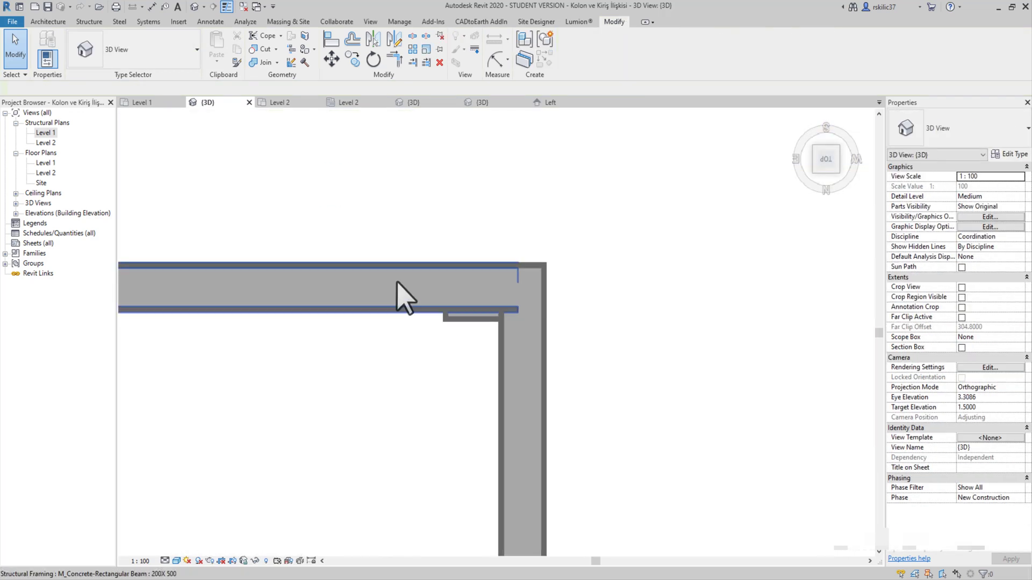
{"action": "left_click", "coordinate": [403, 295]}
{"action": "mouse_move", "coordinate": [581, 284]}
{"action": "left_mouse_down"}
{"action": "mouse_move", "coordinate": [426, 283]}
{"action": "mouse_move", "coordinate": [419, 294]}
{"action": "left_mouse_up"}
{"action": "scroll", "coordinate": [537, 254], "scroll_direction": "up", "scroll_amount": 2}
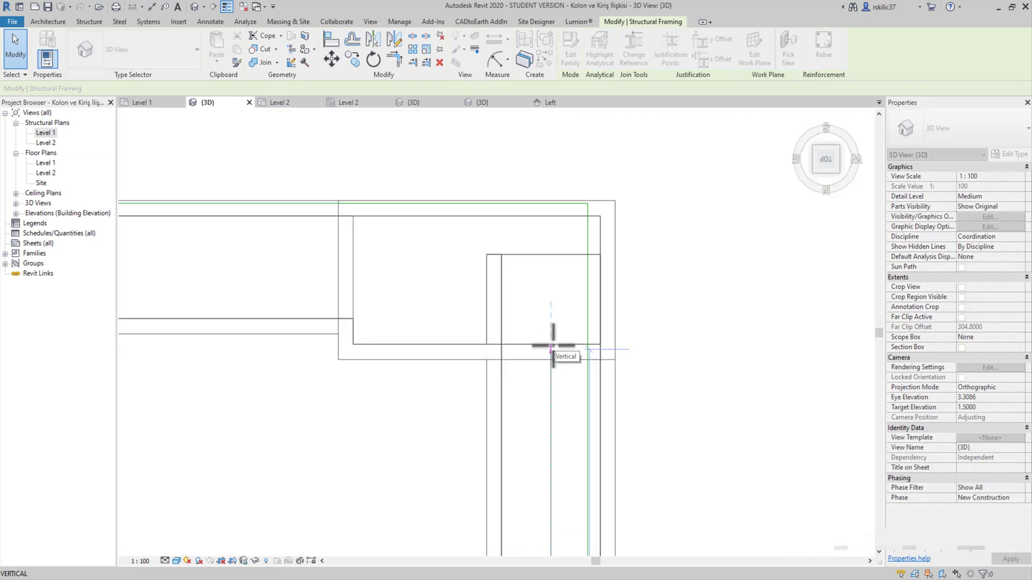
{"action": "left_click_drag", "start_coordinate": [550, 255], "coordinate": [553, 364]}
{"action": "scroll", "coordinate": [553, 338], "scroll_direction": "up", "scroll_amount": 1}
{"action": "left_click", "coordinate": [665, 390]}
{"action": "scroll", "coordinate": [665, 391], "scroll_direction": "down", "scroll_amount": 5}
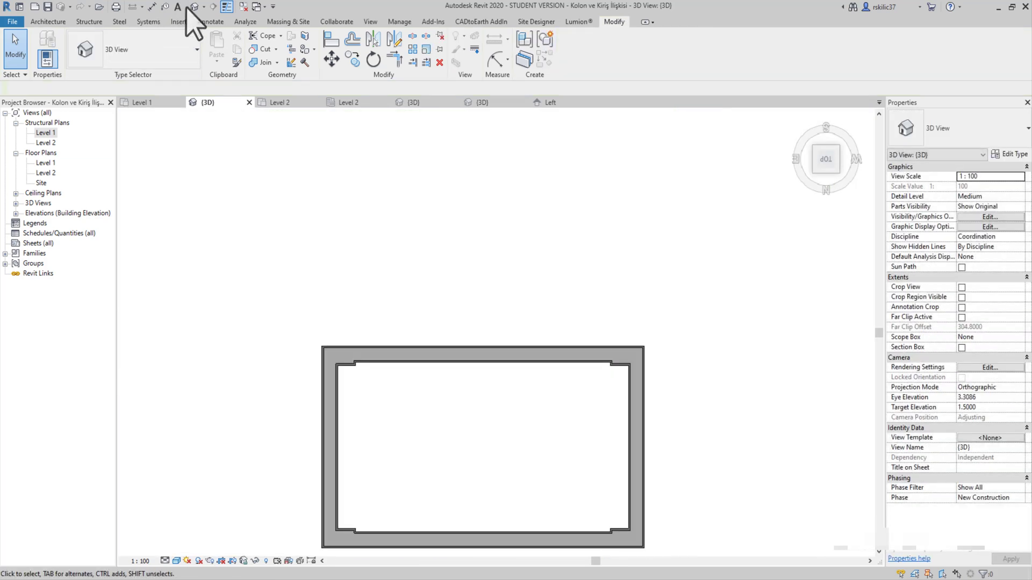
{"action": "scroll", "coordinate": [420, 288], "scroll_direction": "down", "scroll_amount": 1}
{"action": "mouse_move", "coordinate": [419, 288]}
{"action": "middle_mouse_down", "text": "shift"}
{"action": "mouse_move", "coordinate": [396, 380]}
{"action": "mouse_move", "coordinate": [401, 316]}
{"action": "mouse_move", "coordinate": [369, 363]}
{"action": "mouse_move", "coordinate": [410, 357]}
{"action": "mouse_move", "coordinate": [444, 316]}
{"action": "middle_mouse_up", "text": "shift"}
- Orbit around the frame corner to inspect the top beams
{"action": "left_click", "coordinate": [472, 253]}
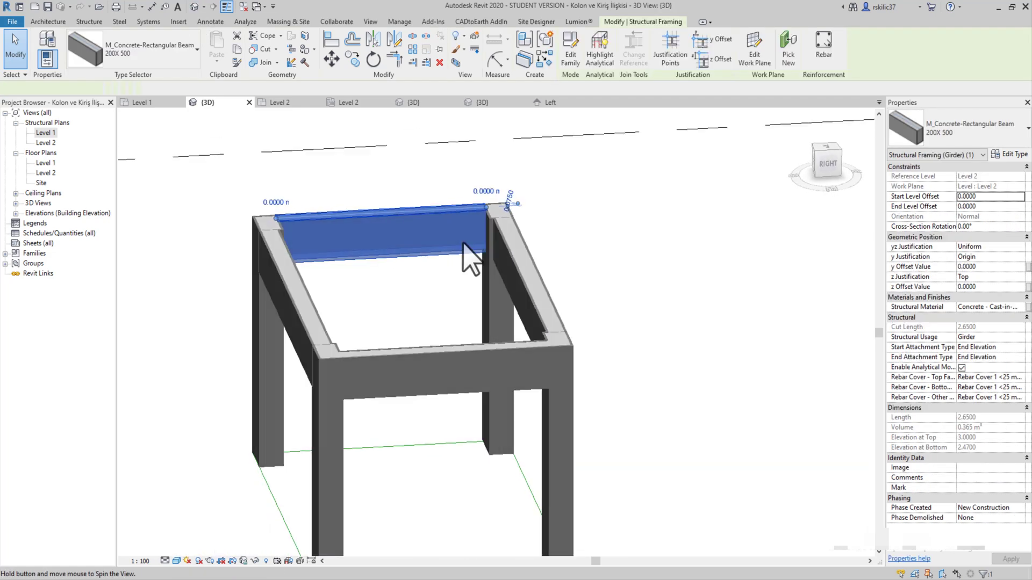
{"action": "mouse_move", "coordinate": [473, 253]}
{"action": "middle_mouse_down", "text": "shift"}
{"action": "mouse_move", "coordinate": [525, 295]}
{"action": "mouse_move", "coordinate": [549, 245]}
{"action": "middle_mouse_up", "text": "shift"}
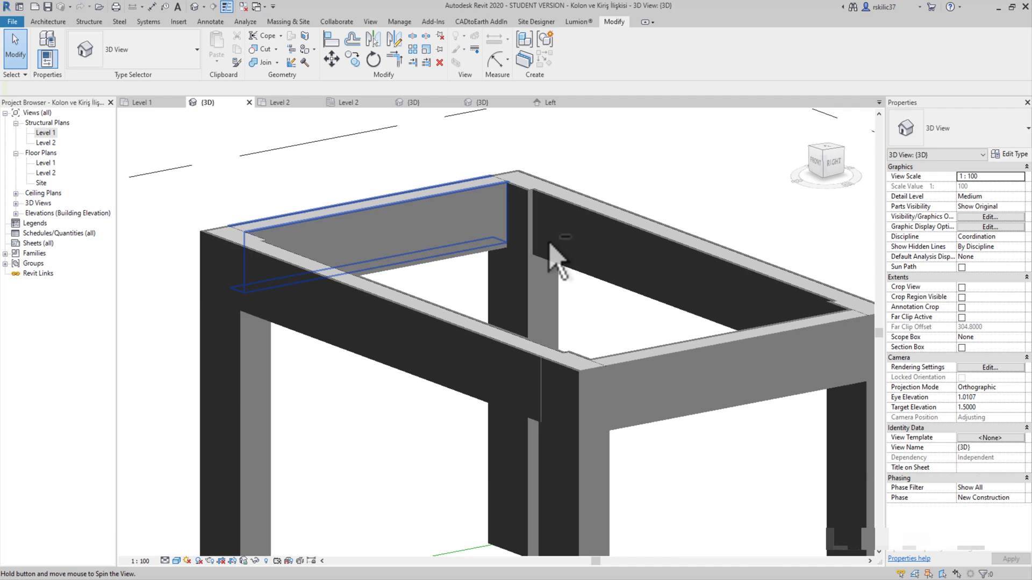
{"action": "left_click", "coordinate": [546, 180]}
{"action": "scroll", "coordinate": [546, 180], "scroll_direction": "down", "scroll_amount": 2}
{"action": "middle_click_drag", "start_coordinate": [546, 180], "coordinate": [643, 278], "text": "shift"}
{"action": "mouse_move", "coordinate": [643, 313]}
{"action": "middle_mouse_down", "text": "shift"}
{"action": "mouse_move", "coordinate": [732, 357]}
{"action": "mouse_move", "coordinate": [960, 349]}
{"action": "middle_mouse_up", "text": "shift"}
{"action": "left_click", "coordinate": [733, 357]}
{"action": "scroll", "coordinate": [636, 269], "scroll_direction": "up", "scroll_amount": 3}
{"action": "scroll", "coordinate": [730, 355], "scroll_direction": "down", "scroll_amount": 3}
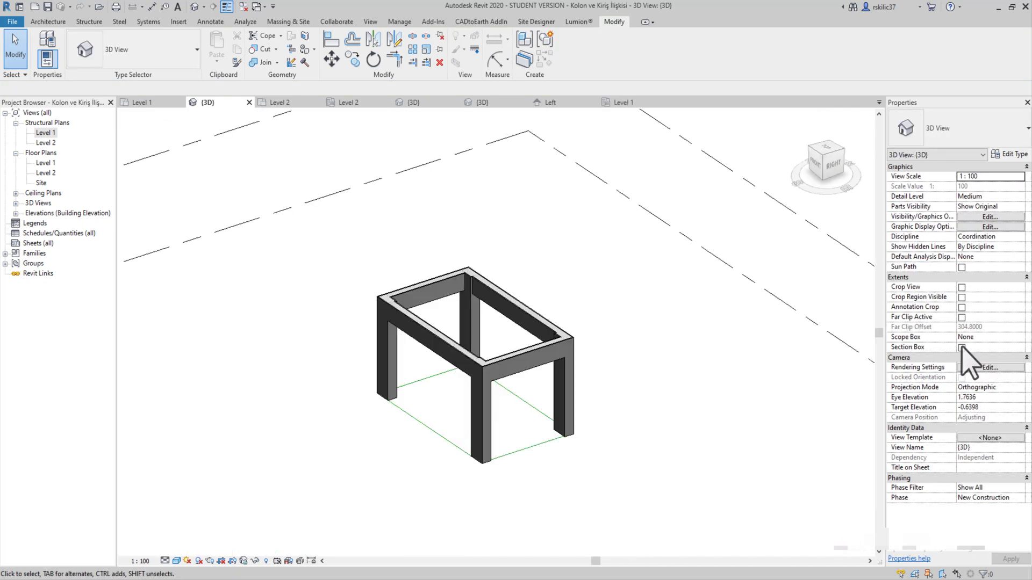
{"action": "scroll", "coordinate": [606, 272], "scroll_direction": "down", "scroll_amount": 3}
- Enable a section box and pull one side in to cut through the frame
{"action": "left_click", "coordinate": [586, 328]}
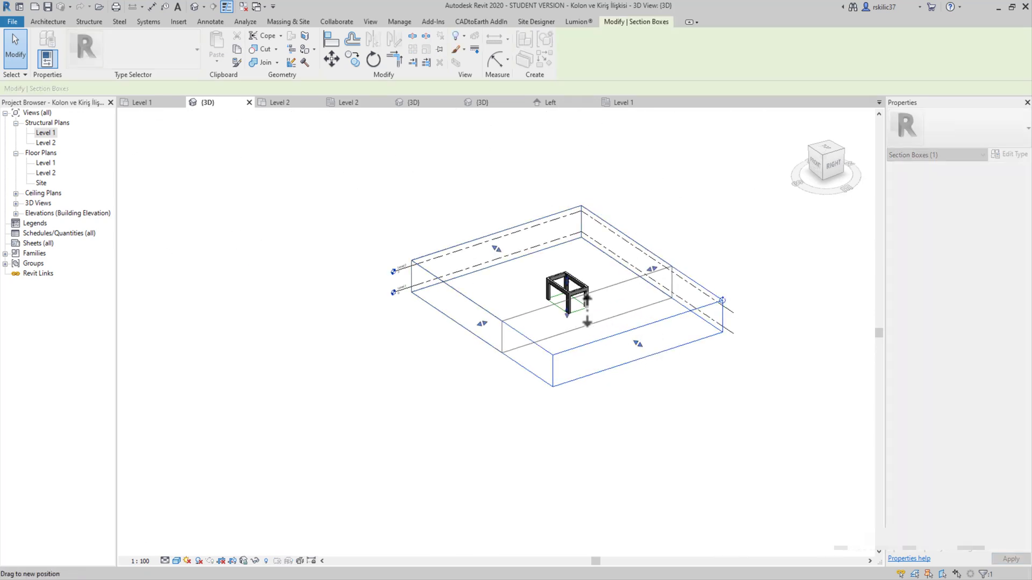
{"action": "middle_click_drag", "start_coordinate": [586, 328], "coordinate": [636, 256], "text": "shift"}
{"action": "left_click", "coordinate": [815, 161]}
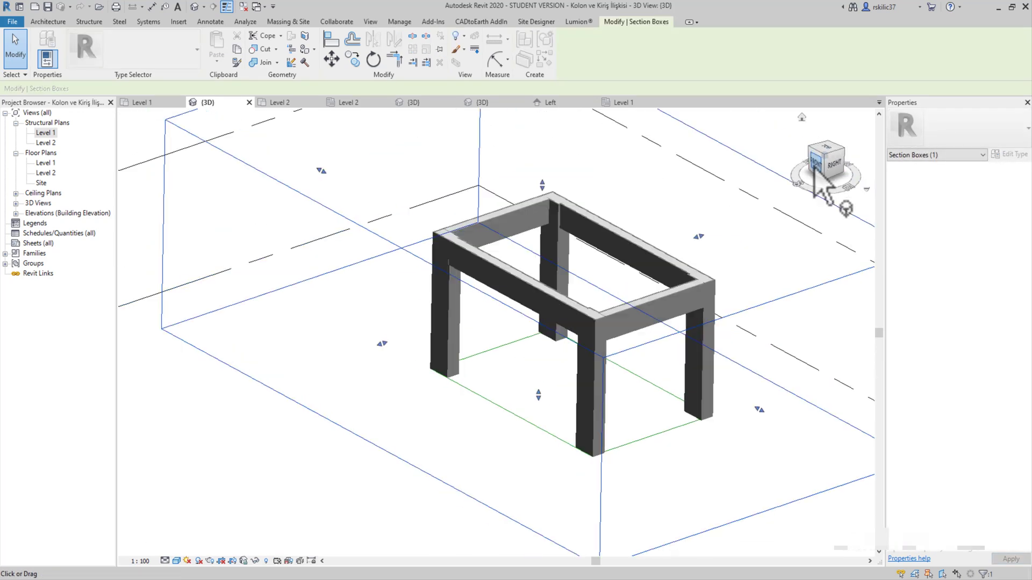
{"action": "left_click_drag", "start_coordinate": [733, 333], "coordinate": [627, 336]}
{"action": "mouse_move", "coordinate": [627, 336]}
{"action": "middle_mouse_down", "text": "shift"}
{"action": "mouse_move", "coordinate": [473, 415]}
{"action": "mouse_move", "coordinate": [580, 353]}
{"action": "middle_mouse_up", "text": "shift"}
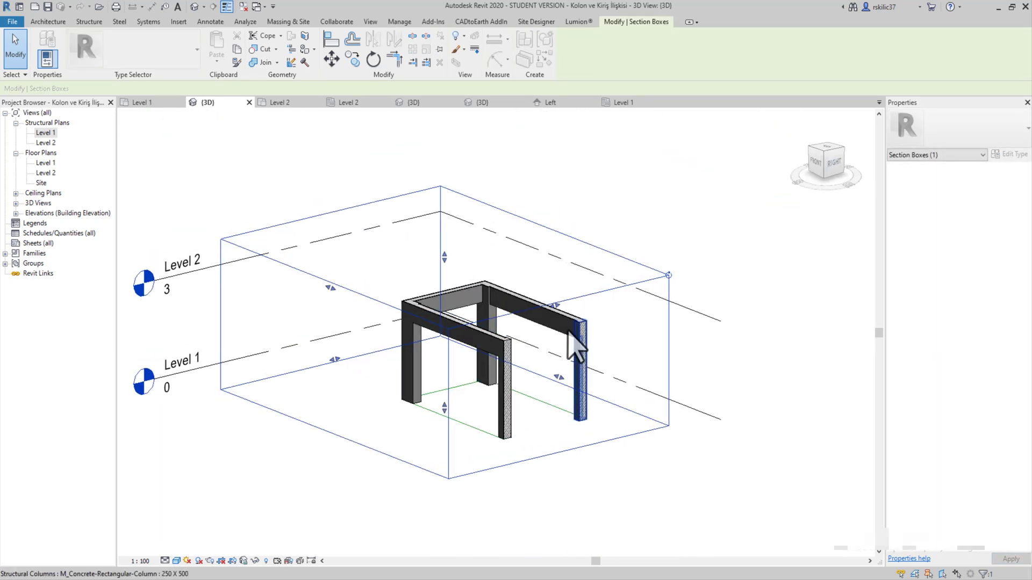
{"action": "scroll", "coordinate": [619, 430], "scroll_direction": "up", "scroll_amount": 5}
{"action": "scroll", "coordinate": [642, 336], "scroll_direction": "down", "scroll_amount": 2}
{"action": "scroll", "coordinate": [645, 336], "scroll_direction": "down", "scroll_amount": 3}
{"action": "left_click", "coordinate": [693, 253]}
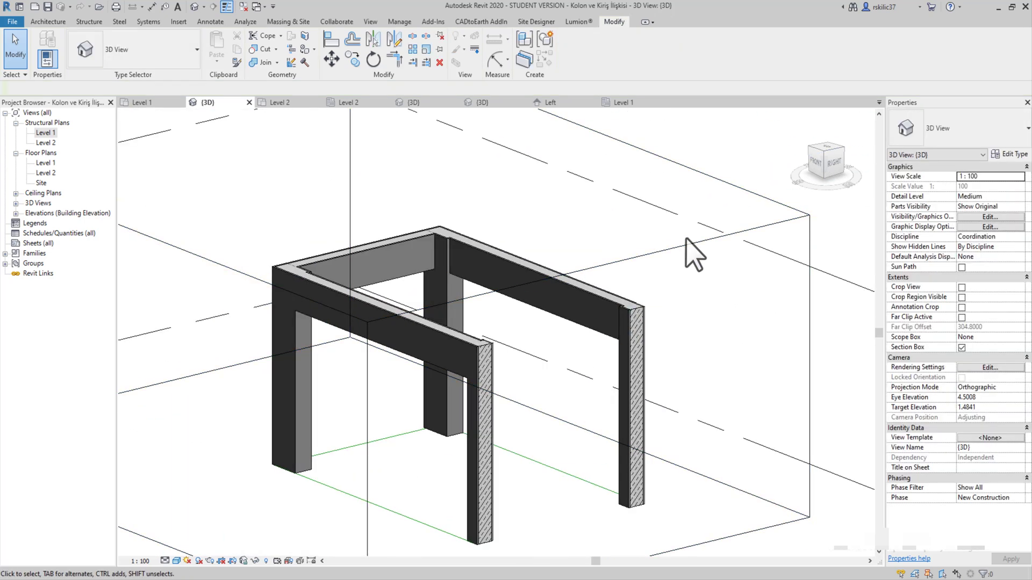
- Orbit to a right-side isometric to check the cut front column
{"action": "left_click", "coordinate": [701, 269]}
{"action": "mouse_move", "coordinate": [622, 380]}
{"action": "middle_mouse_down", "text": "shift"}
{"action": "mouse_move", "coordinate": [645, 375]}
{"action": "mouse_move", "coordinate": [594, 311]}
{"action": "middle_mouse_up", "text": "shift"}
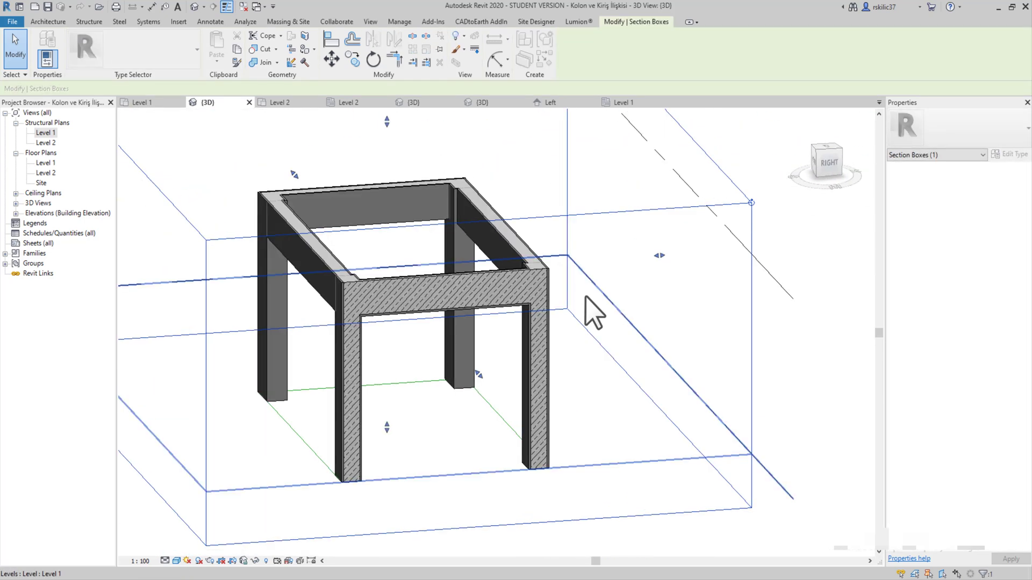
{"action": "left_click", "coordinate": [535, 317]}
{"action": "key", "text": "Escape"}
{"action": "scroll", "coordinate": [357, 300], "scroll_direction": "up", "scroll_amount": 3}
{"action": "scroll", "coordinate": [395, 342], "scroll_direction": "up", "scroll_amount": 3}
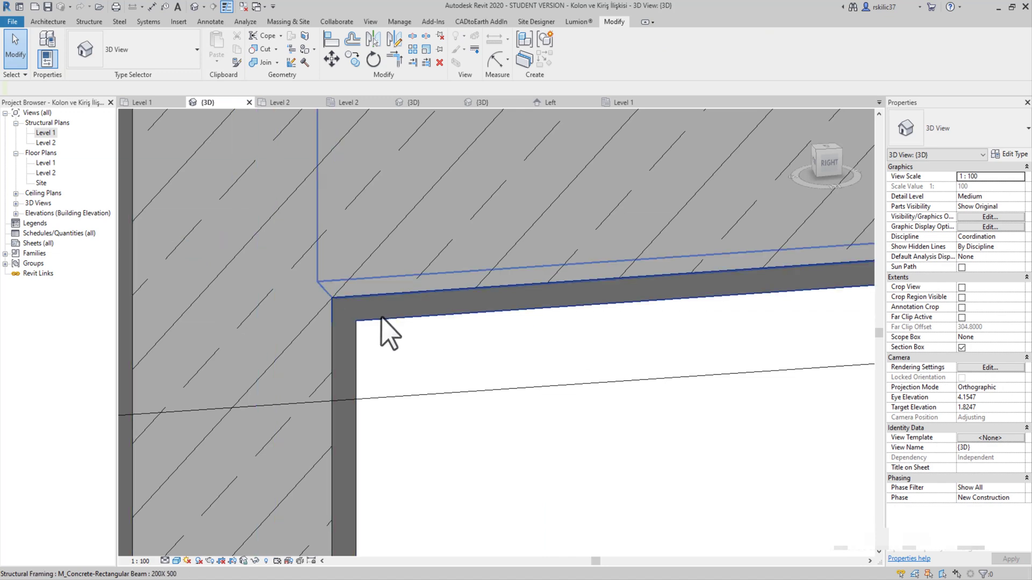
{"action": "scroll", "coordinate": [382, 323], "scroll_direction": "down", "scroll_amount": 5}
- Orbit to a front isometric showing one beam spanning two columns inside the section box
{"action": "left_click", "coordinate": [488, 368]}
{"action": "scroll", "coordinate": [438, 345], "scroll_direction": "up", "scroll_amount": 2}
{"action": "scroll", "coordinate": [300, 276], "scroll_direction": "up", "scroll_amount": 2}
{"action": "scroll", "coordinate": [350, 285], "scroll_direction": "up", "scroll_amount": 2}
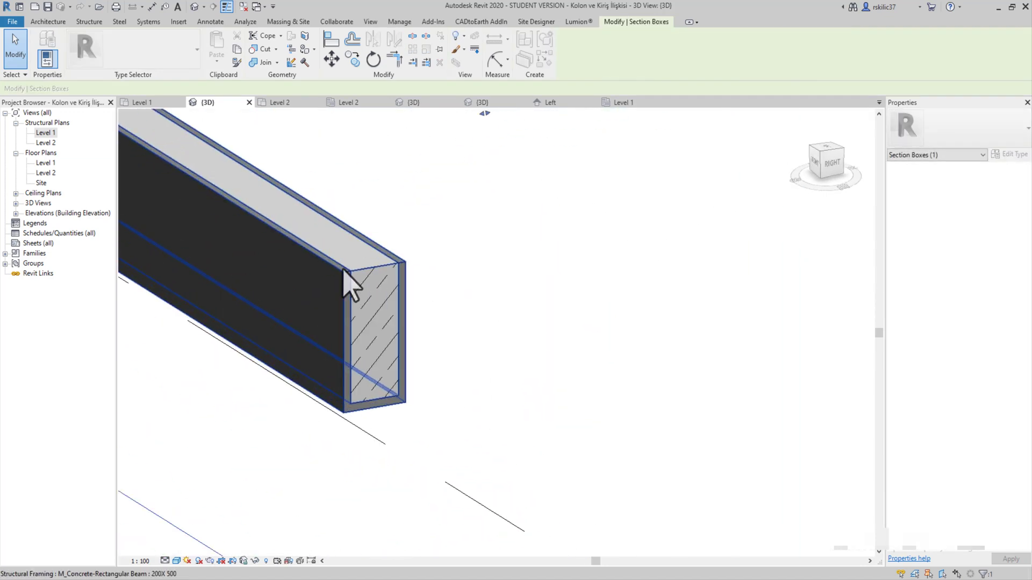
{"action": "scroll", "coordinate": [350, 285], "scroll_direction": "down", "scroll_amount": 3}
{"action": "mouse_move", "coordinate": [403, 299]}
{"action": "middle_mouse_down", "text": "shift"}
{"action": "mouse_move", "coordinate": [180, 350]}
{"action": "mouse_move", "coordinate": [358, 295]}
{"action": "mouse_move", "coordinate": [341, 322]}
{"action": "middle_mouse_up", "text": "shift"}
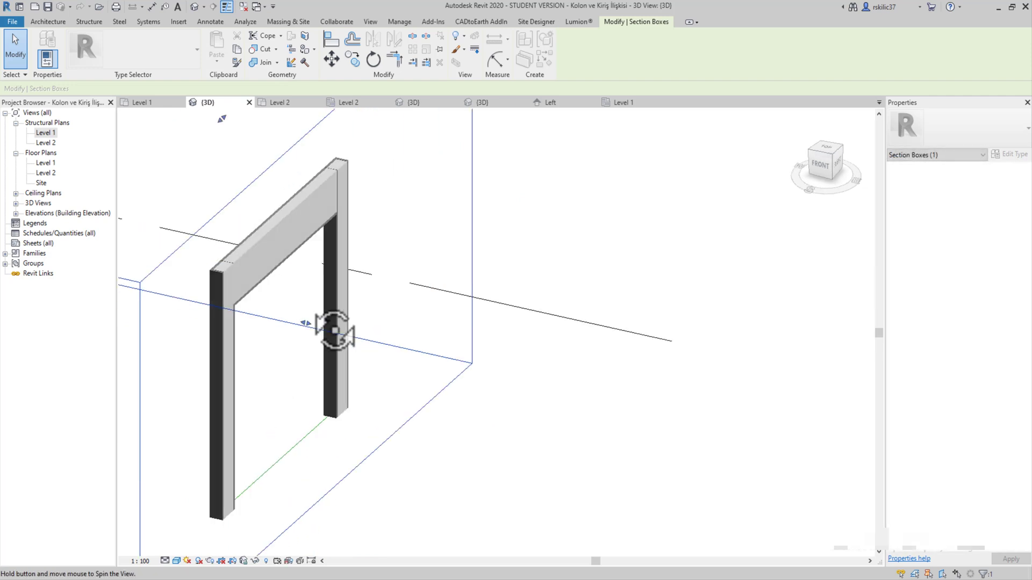
{"action": "scroll", "coordinate": [330, 241], "scroll_direction": "up", "scroll_amount": 3}
{"action": "scroll", "coordinate": [318, 217], "scroll_direction": "up", "scroll_amount": 2}
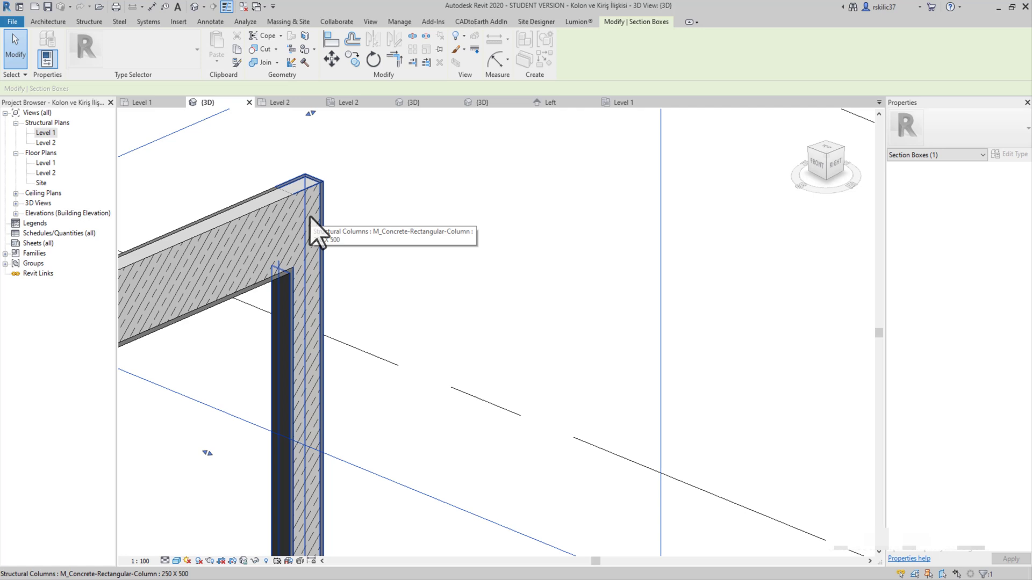
{"action": "scroll", "coordinate": [553, 253], "scroll_direction": "down", "scroll_amount": 5}
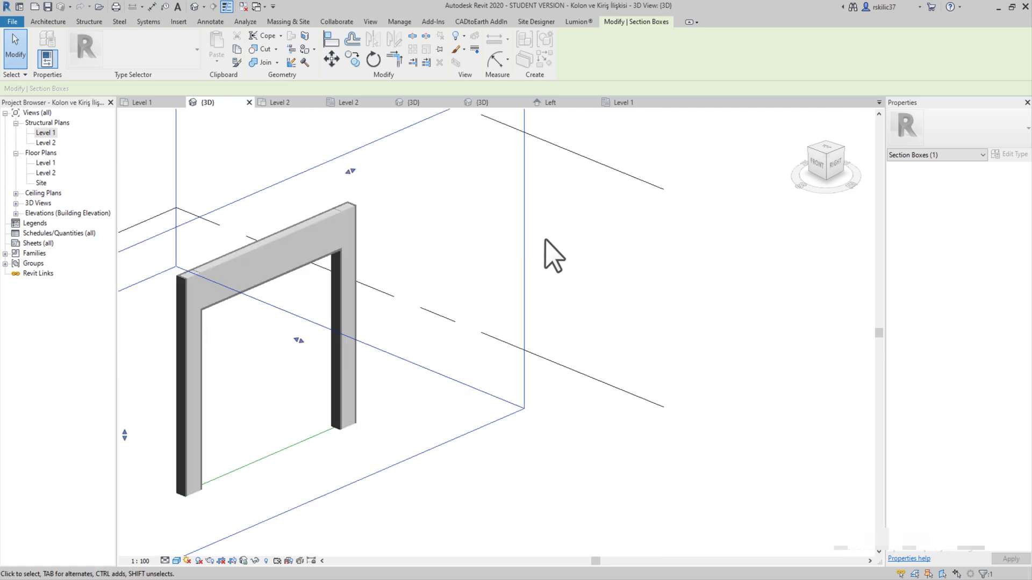
{"action": "scroll", "coordinate": [548, 263], "scroll_direction": "down", "scroll_amount": 2}
{"action": "left_click", "coordinate": [548, 263]}
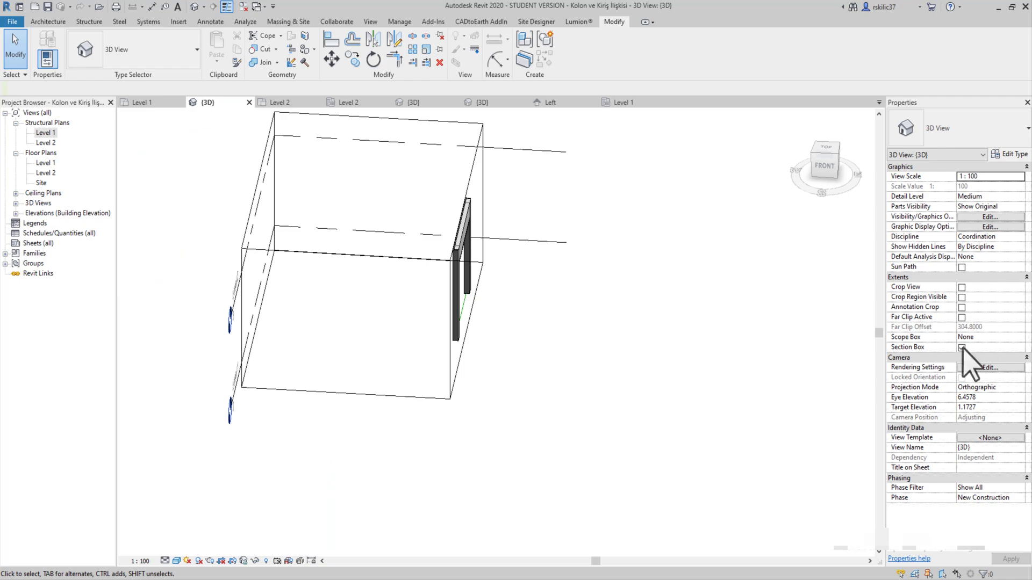